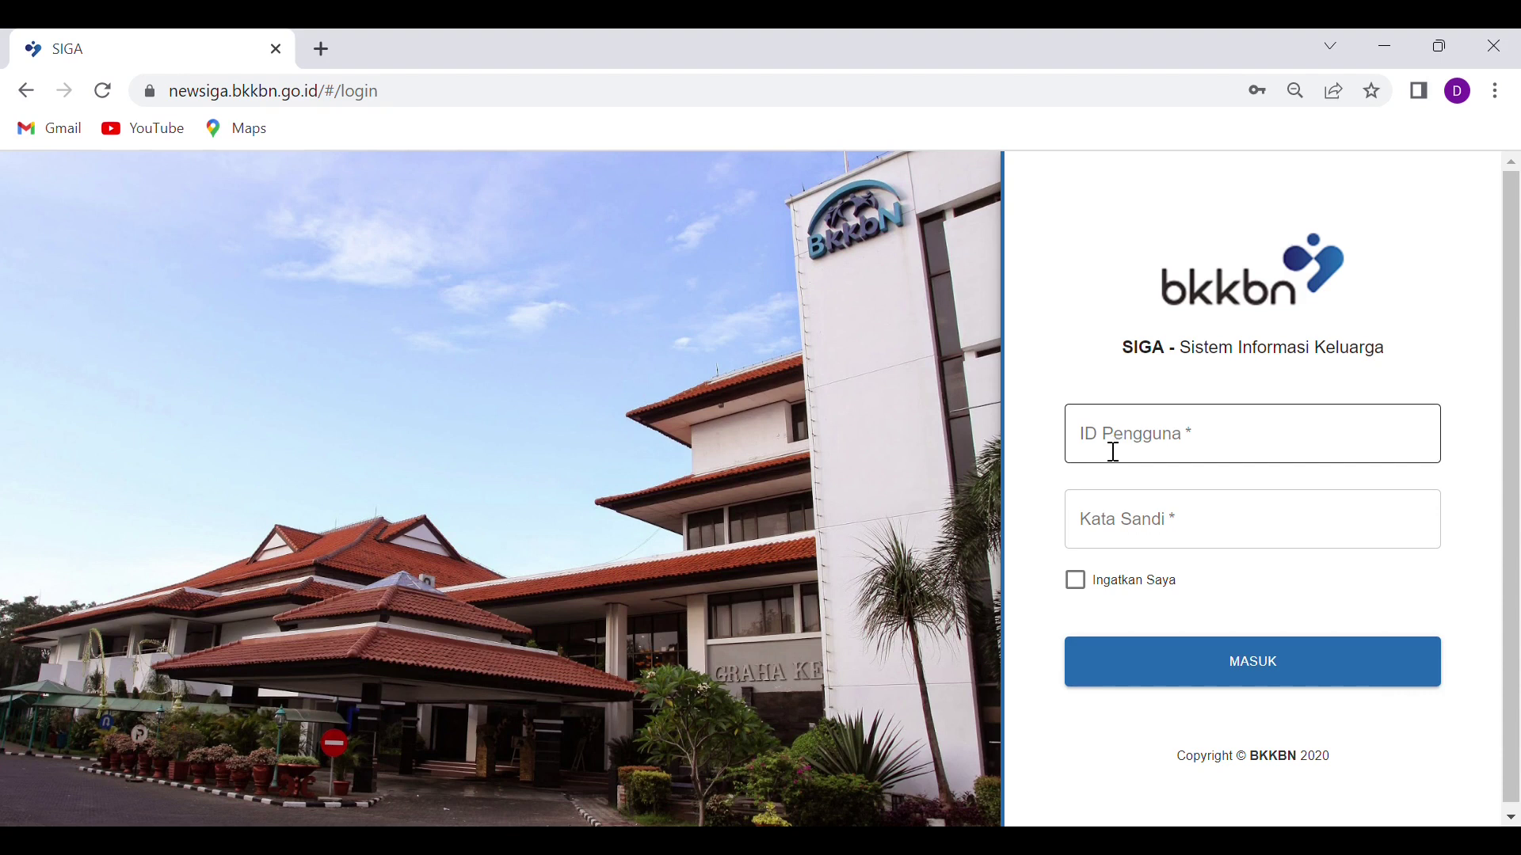
# Step: Sign in to SIGA with the user ID and account password
pyautogui.click(1113, 452)
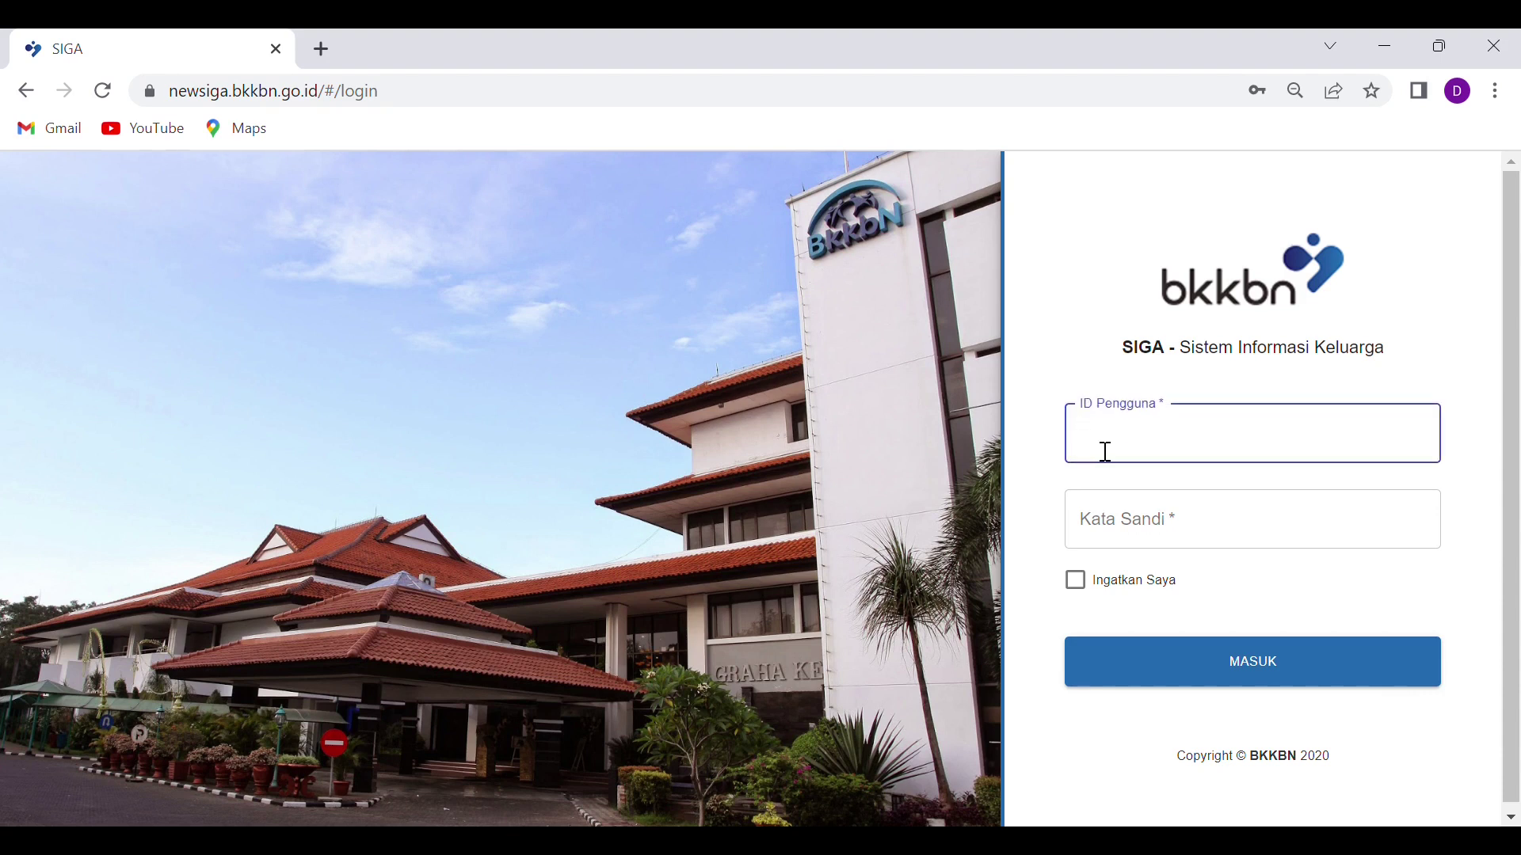
pyautogui.click(1208, 669)
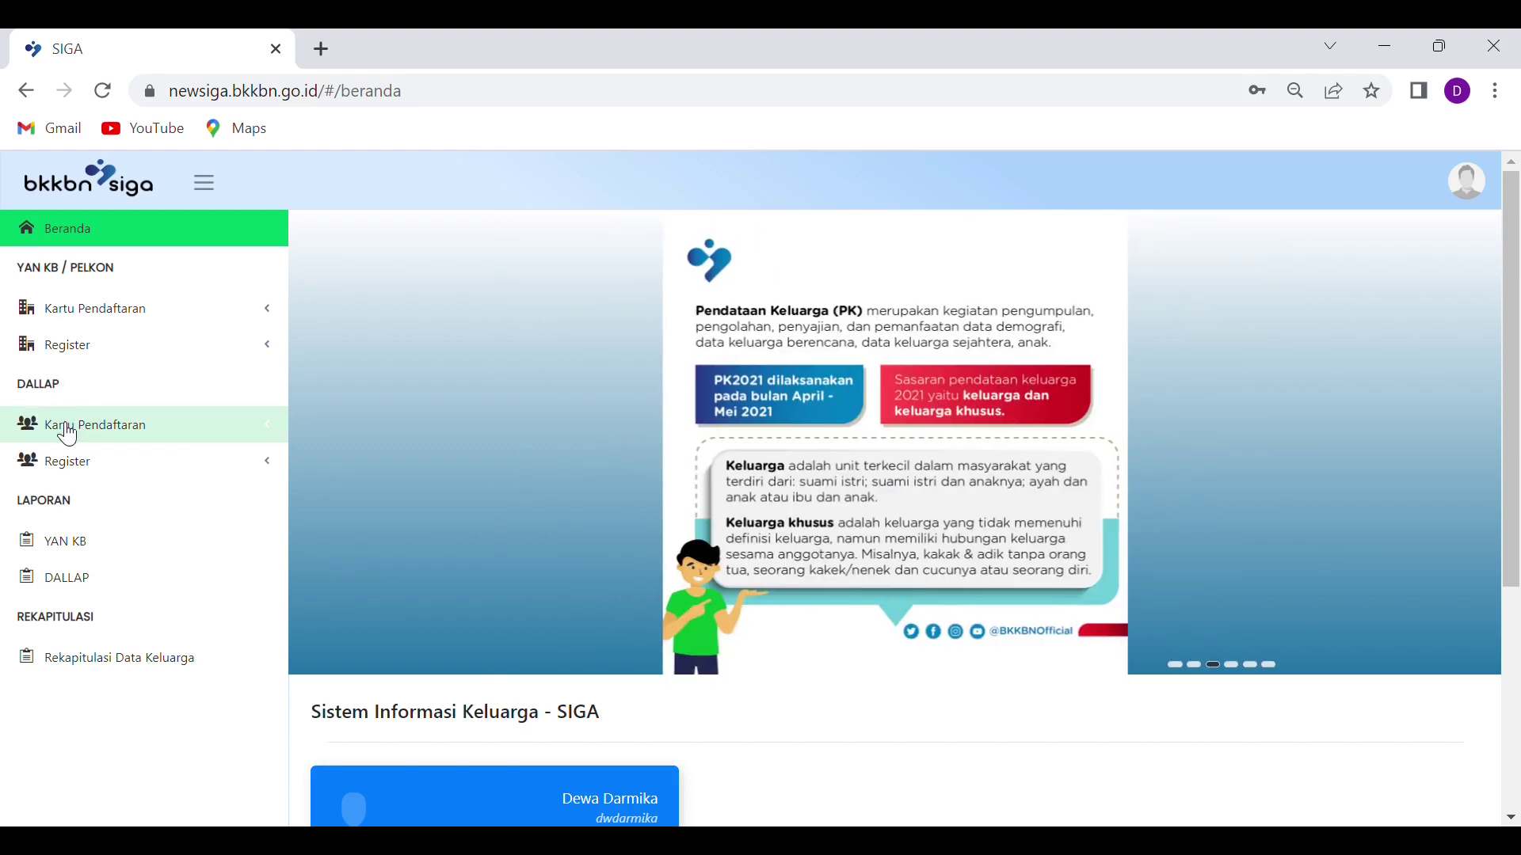
# Step: Open the Kampung KB registration page under DALLAP, Kartu Pendaftaran, Setara Kelompok Kegiatan
pyautogui.click(69, 434)
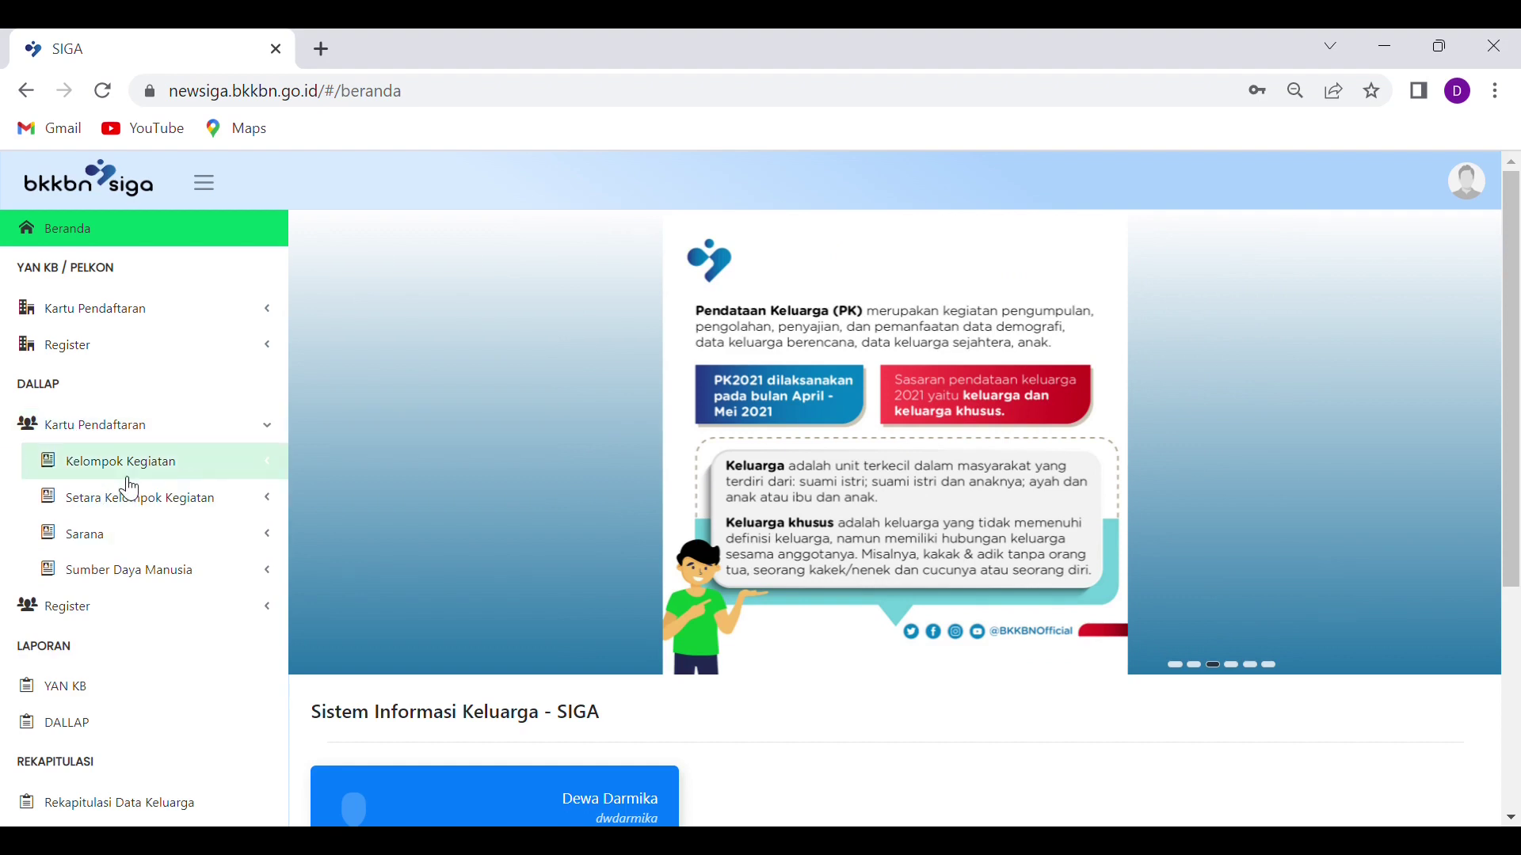
pyautogui.click(97, 504)
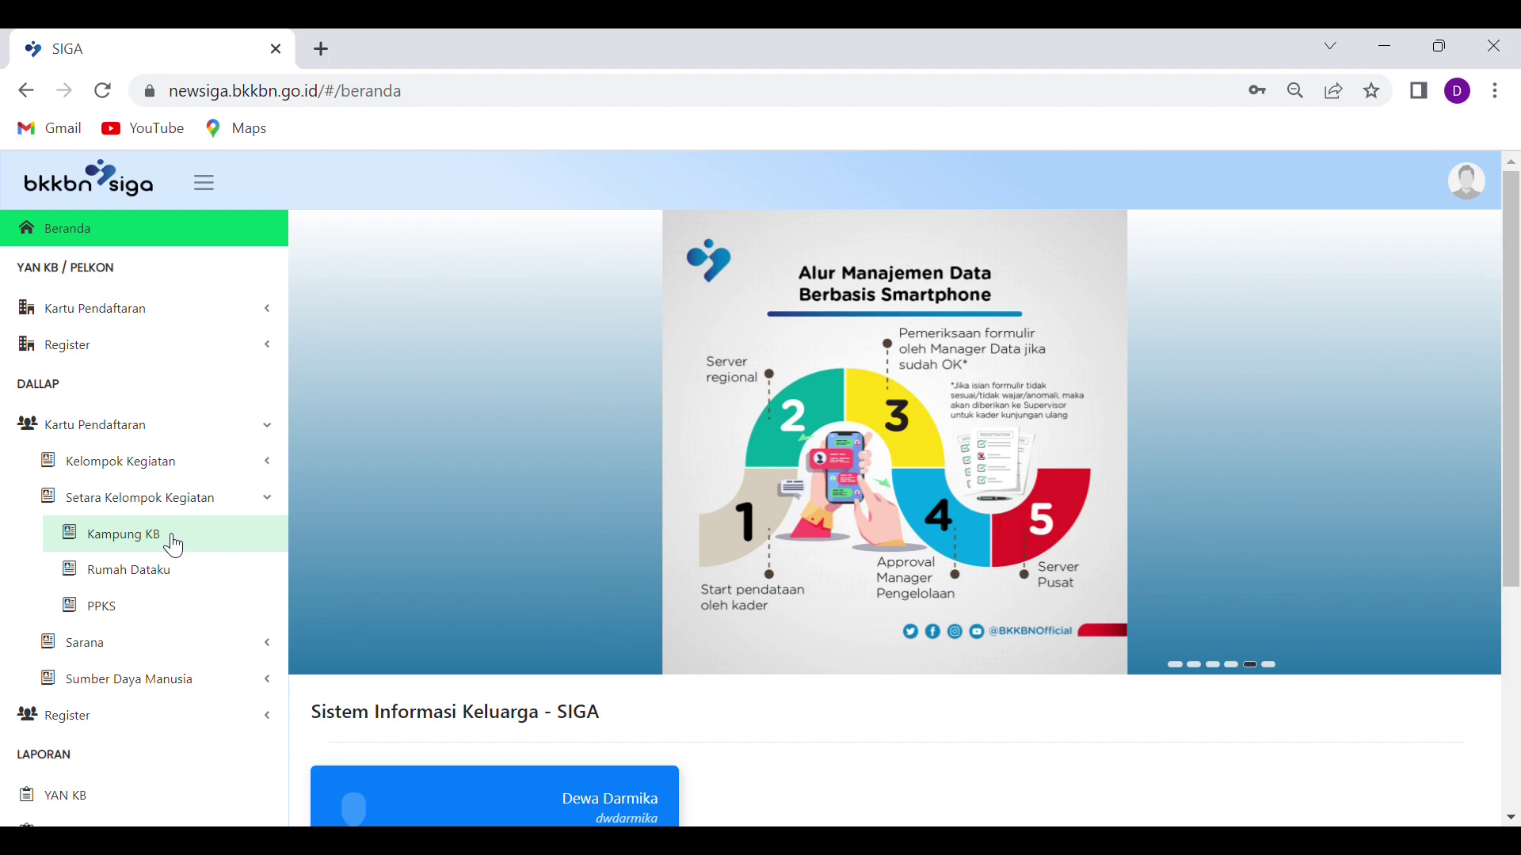
pyautogui.click(107, 546)
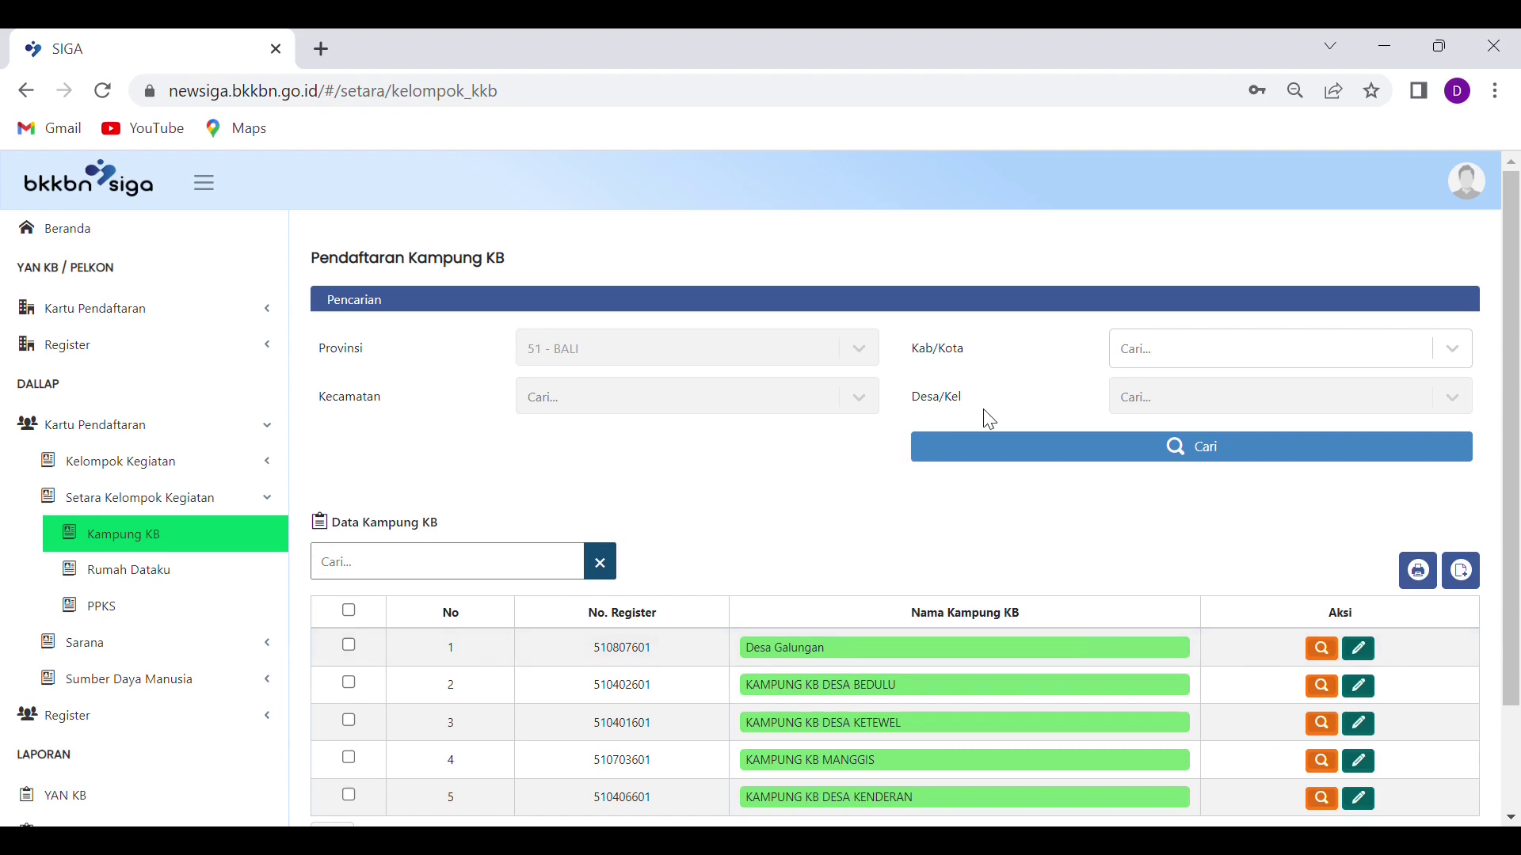
# Step: Set the region to 01 - JEMBRANA, 01 - NEGARA, 1006 - BALER BALE AGUNG and open a blank Kampung KB registration card
pyautogui.click(1472, 573)
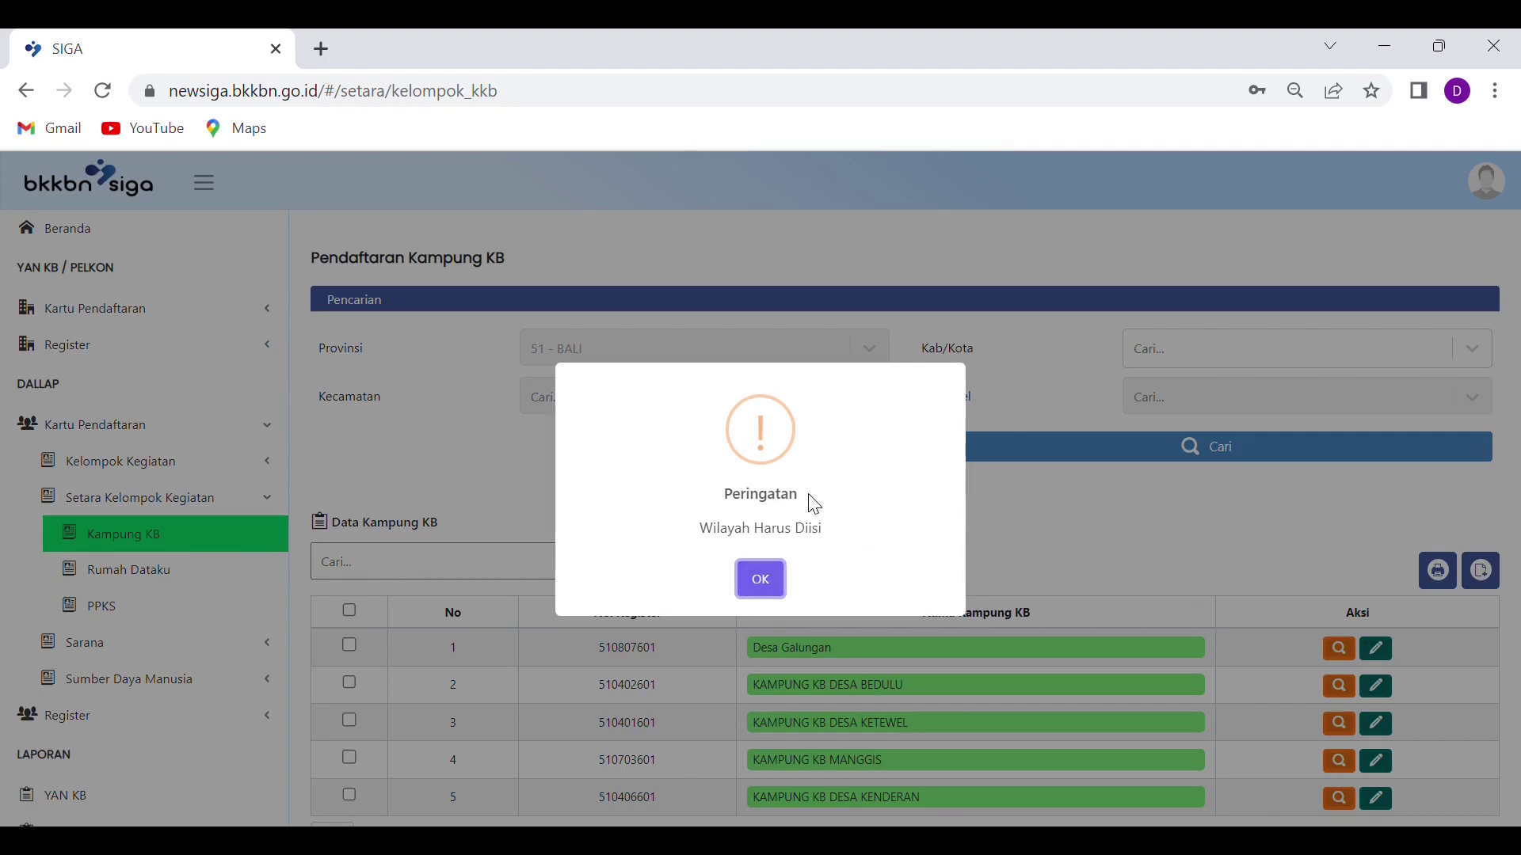
pyautogui.click(761, 579)
pyautogui.click(1307, 348)
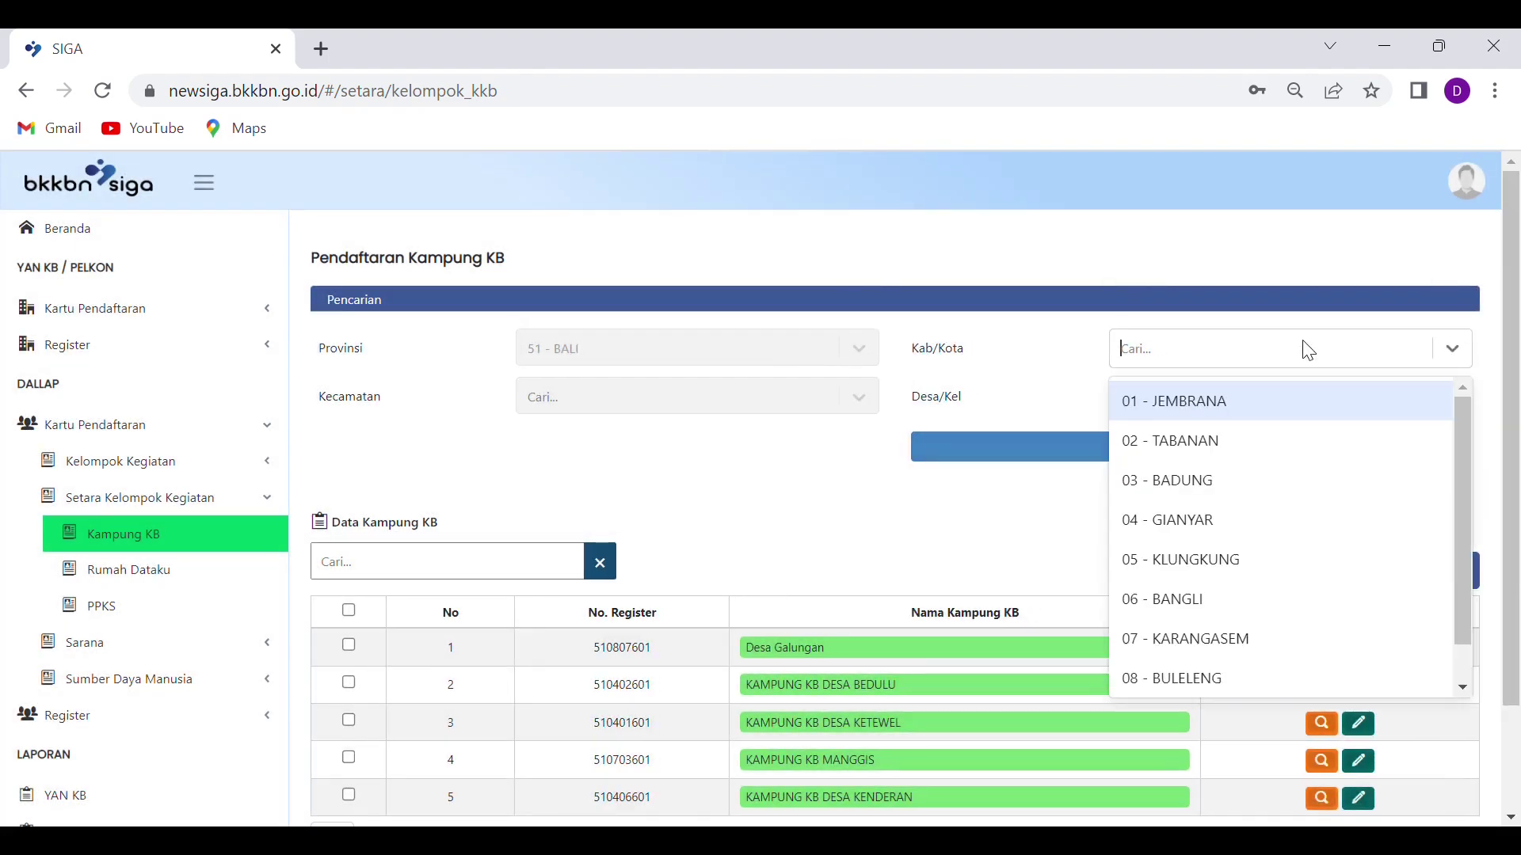
pyautogui.click(1201, 407)
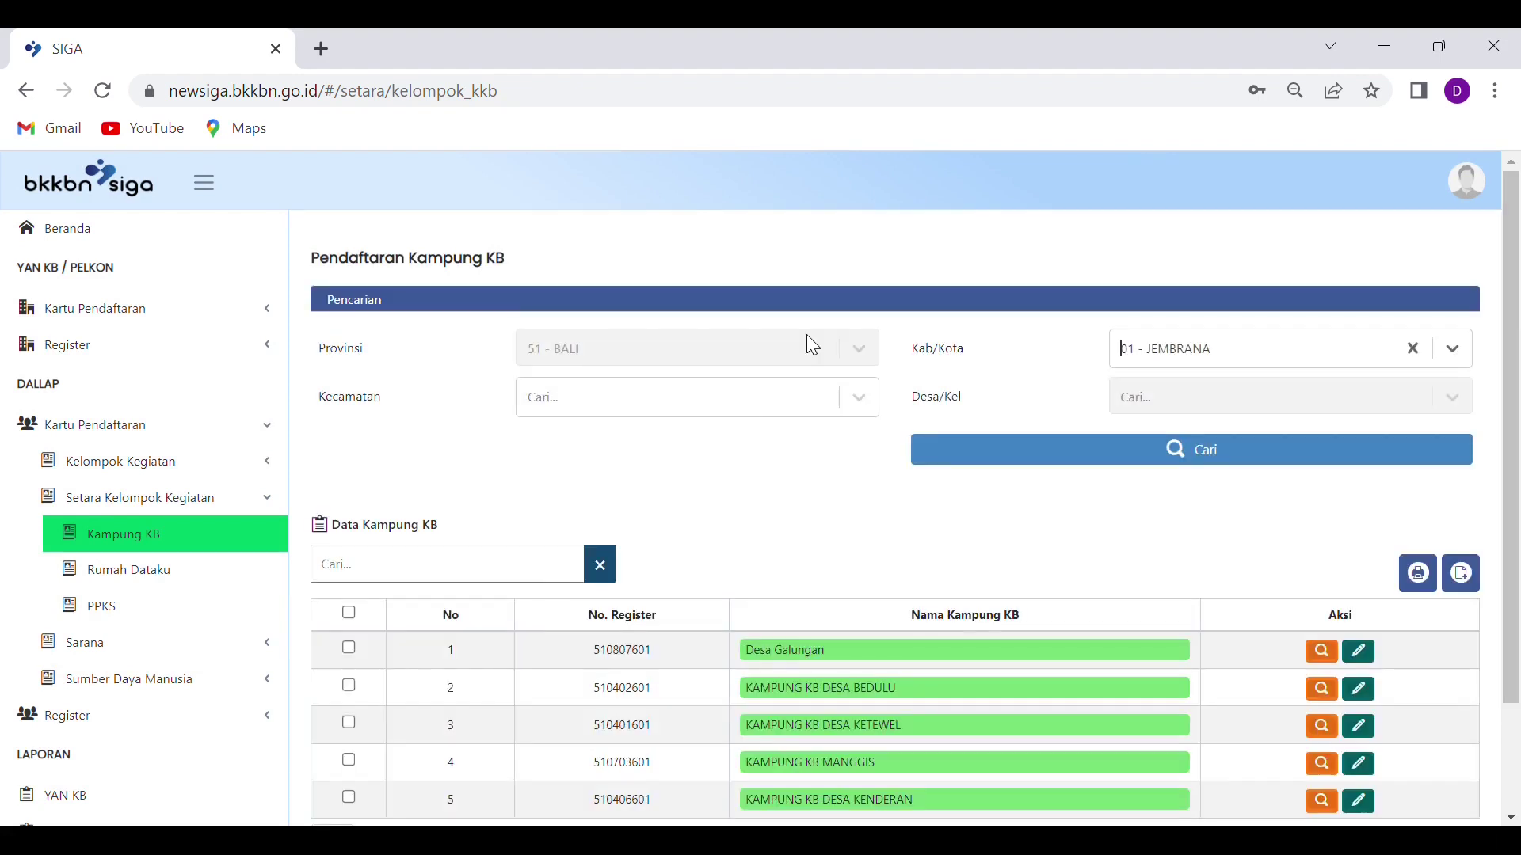
pyautogui.click(765, 410)
pyautogui.click(626, 450)
pyautogui.click(1188, 406)
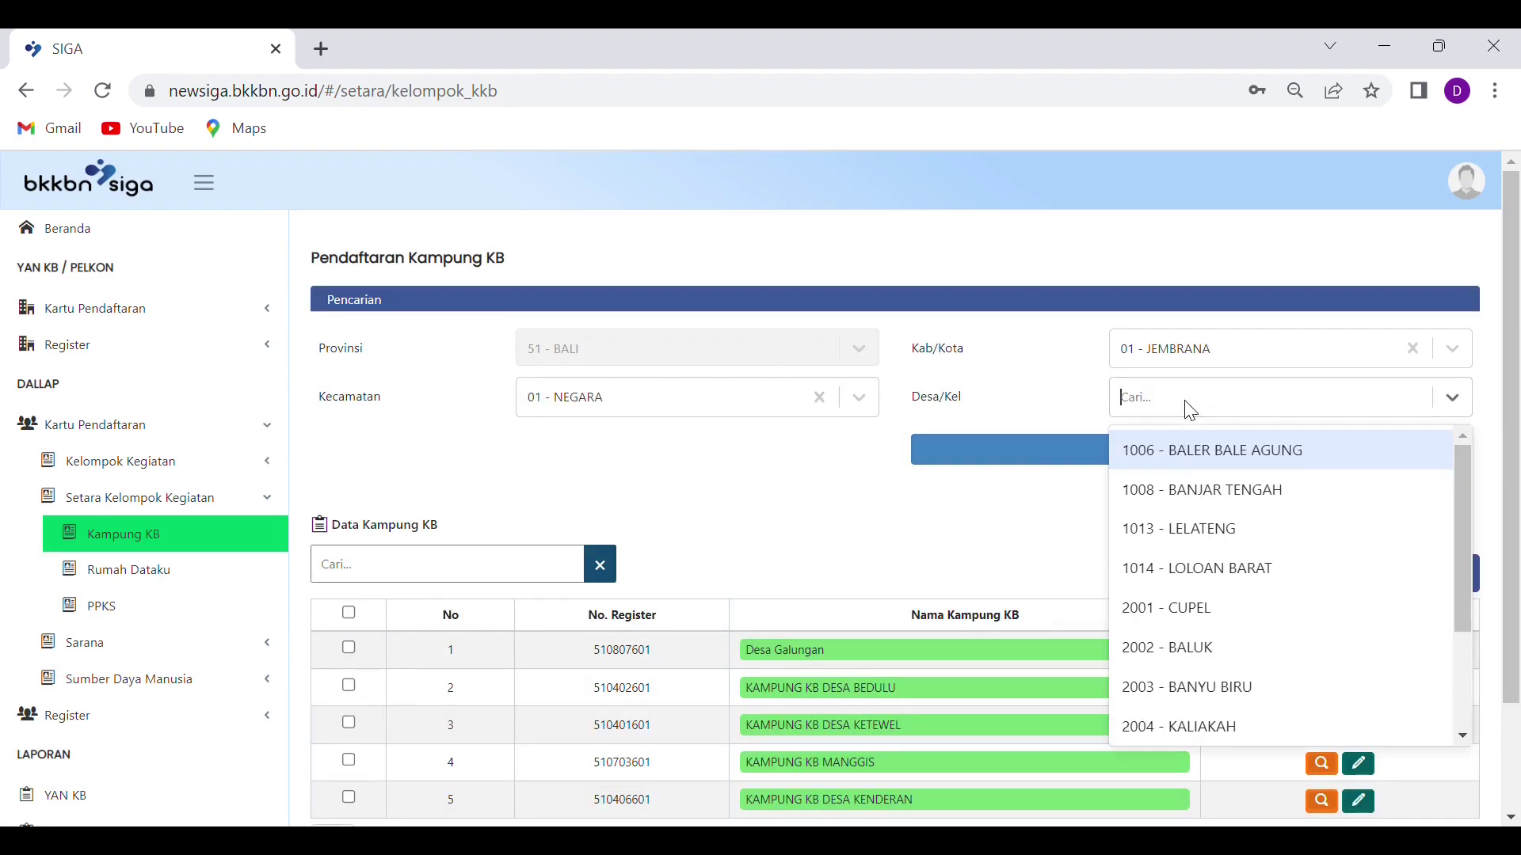
pyautogui.click(1164, 467)
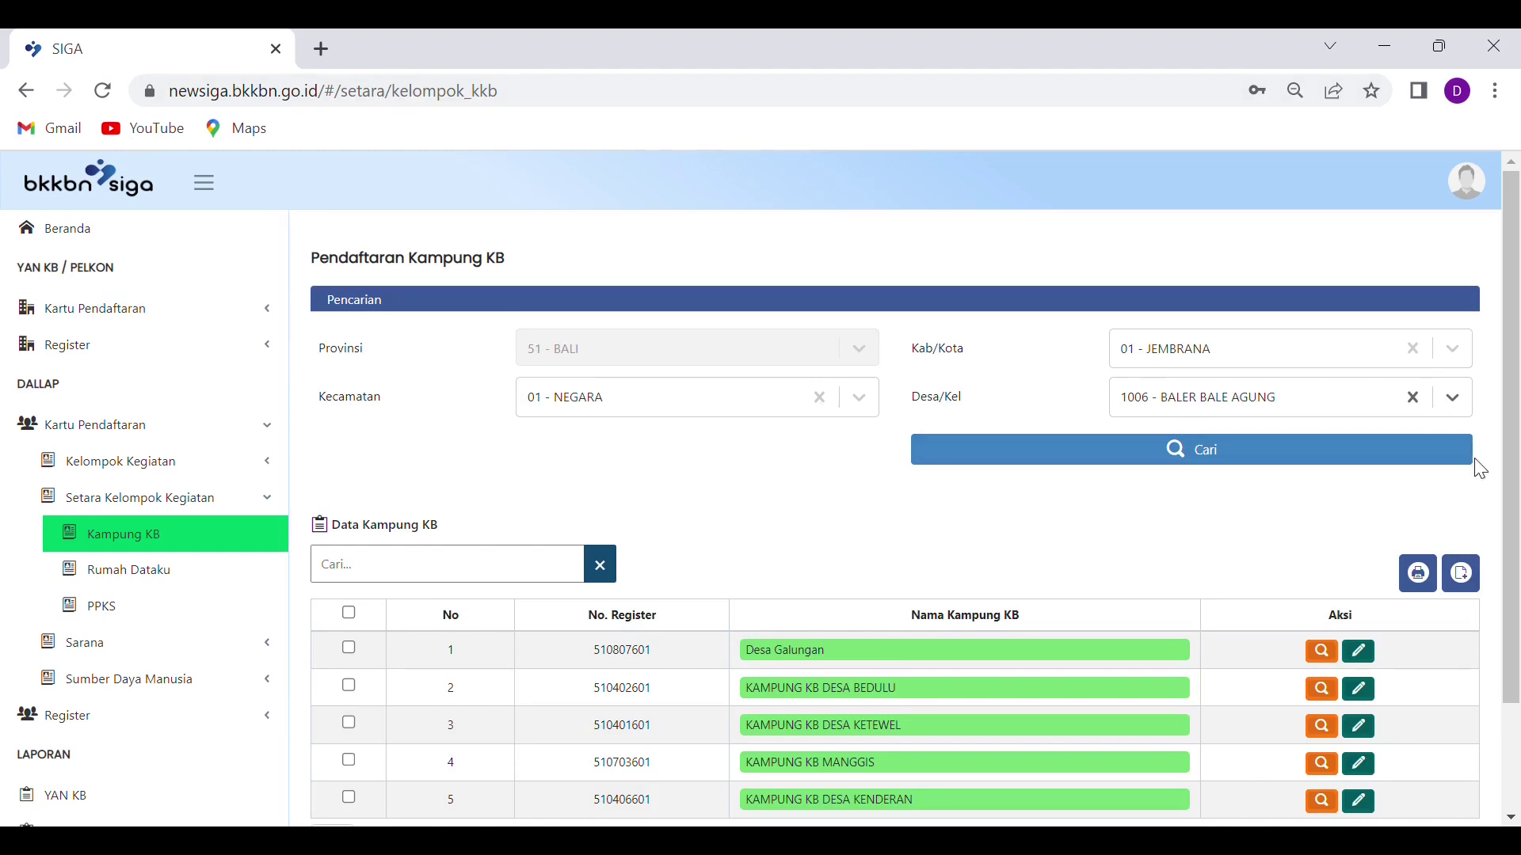
pyautogui.click(1480, 576)
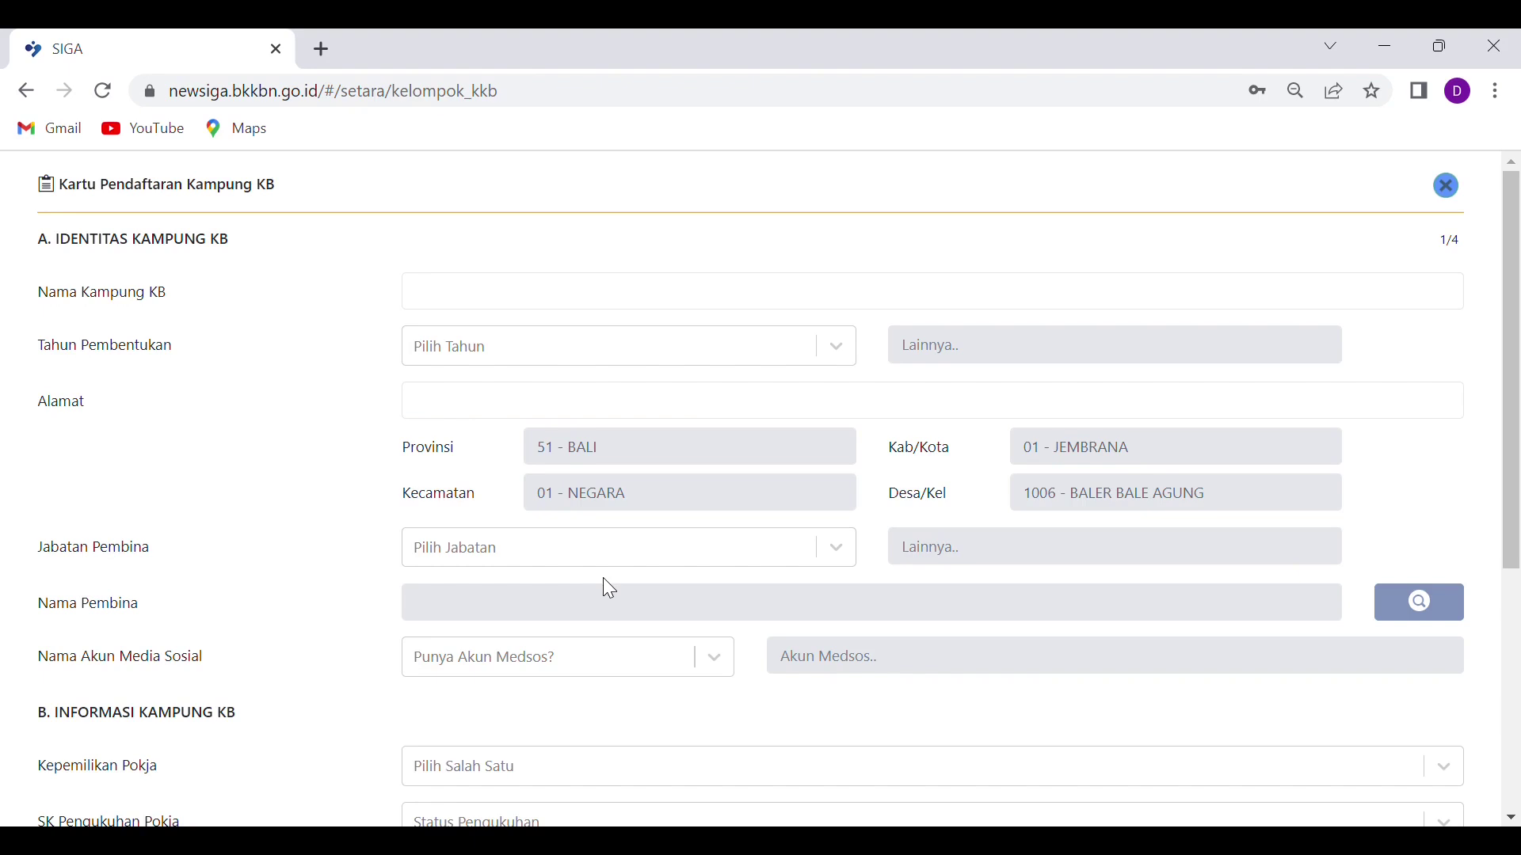
# Step: Review the fields of the blank Kampung KB registration card and close it
pyautogui.scroll(-5, 602, 578)
pyautogui.scroll(5, 588, 572)
pyautogui.press('Escape')
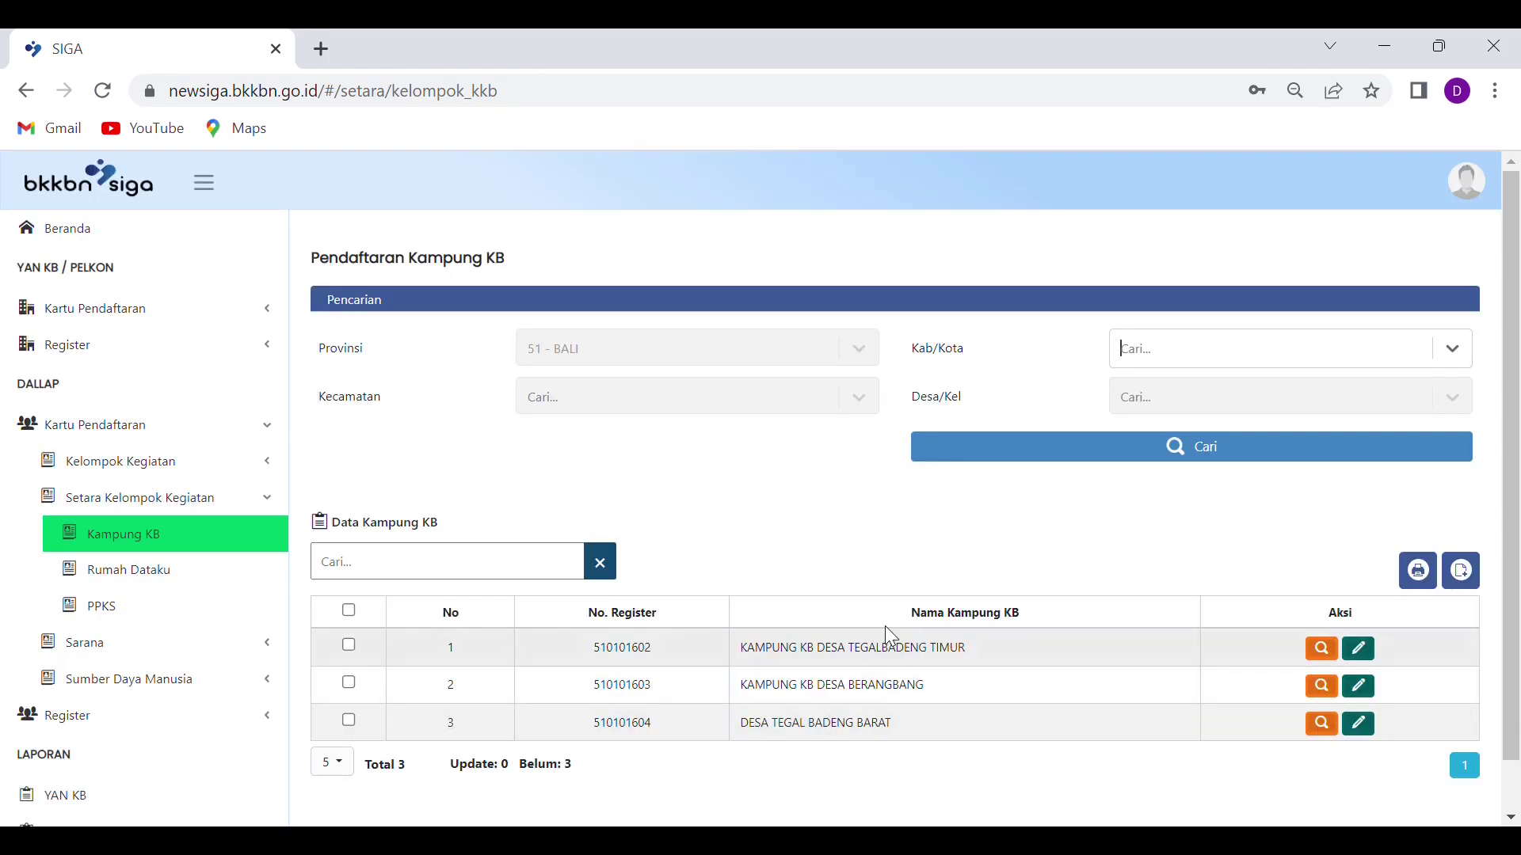
# Step: Search the Kampung KB data for Kab/Kota 04 - GIANYAR and Kecamatan 01 - SUKAWATI
pyautogui.click(1309, 359)
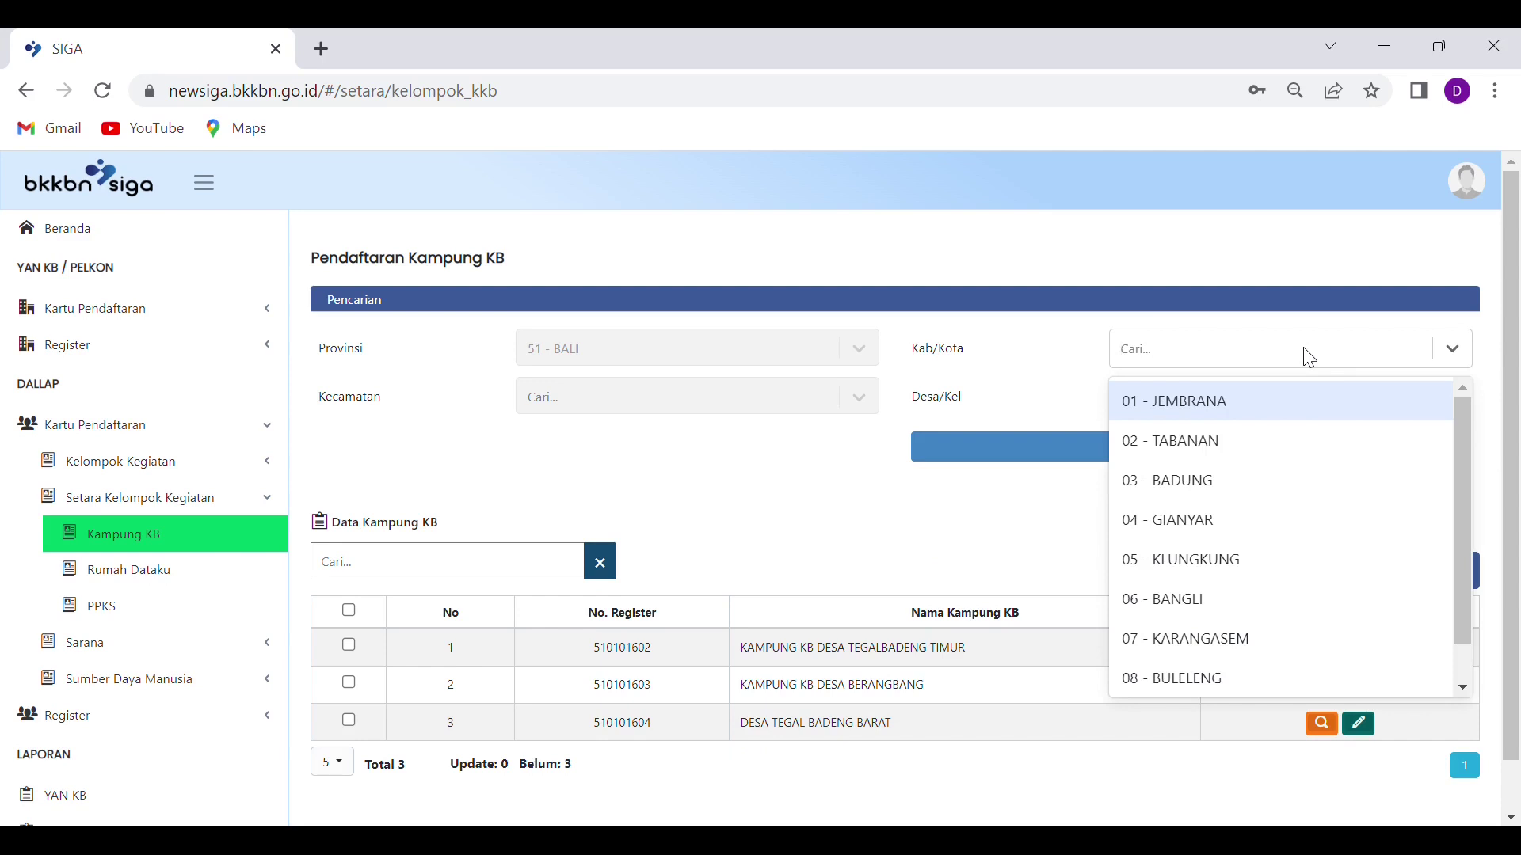
pyautogui.click(1179, 523)
pyautogui.click(546, 401)
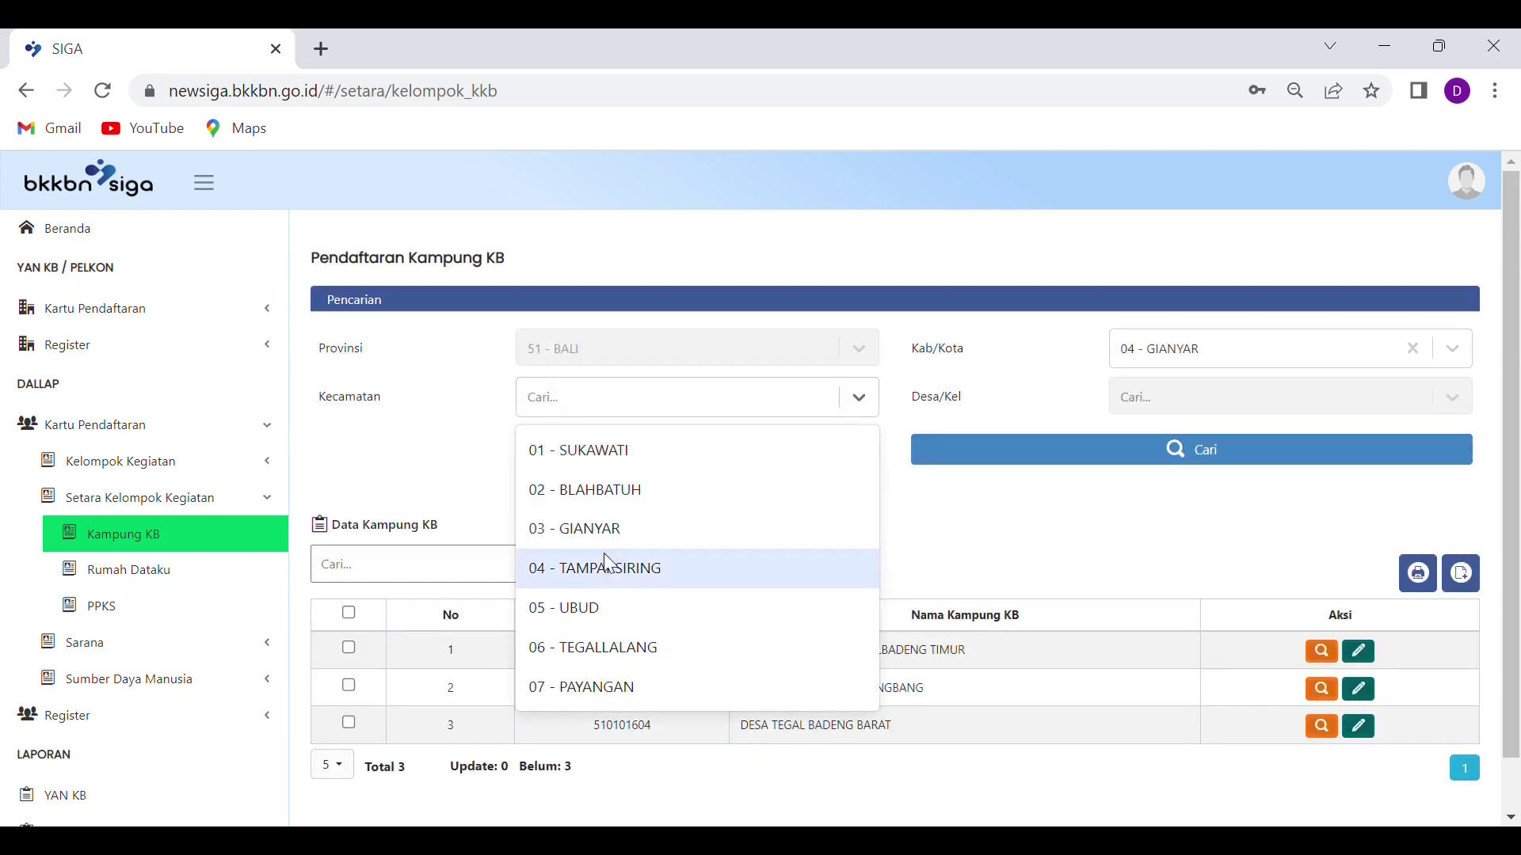
pyautogui.click(625, 451)
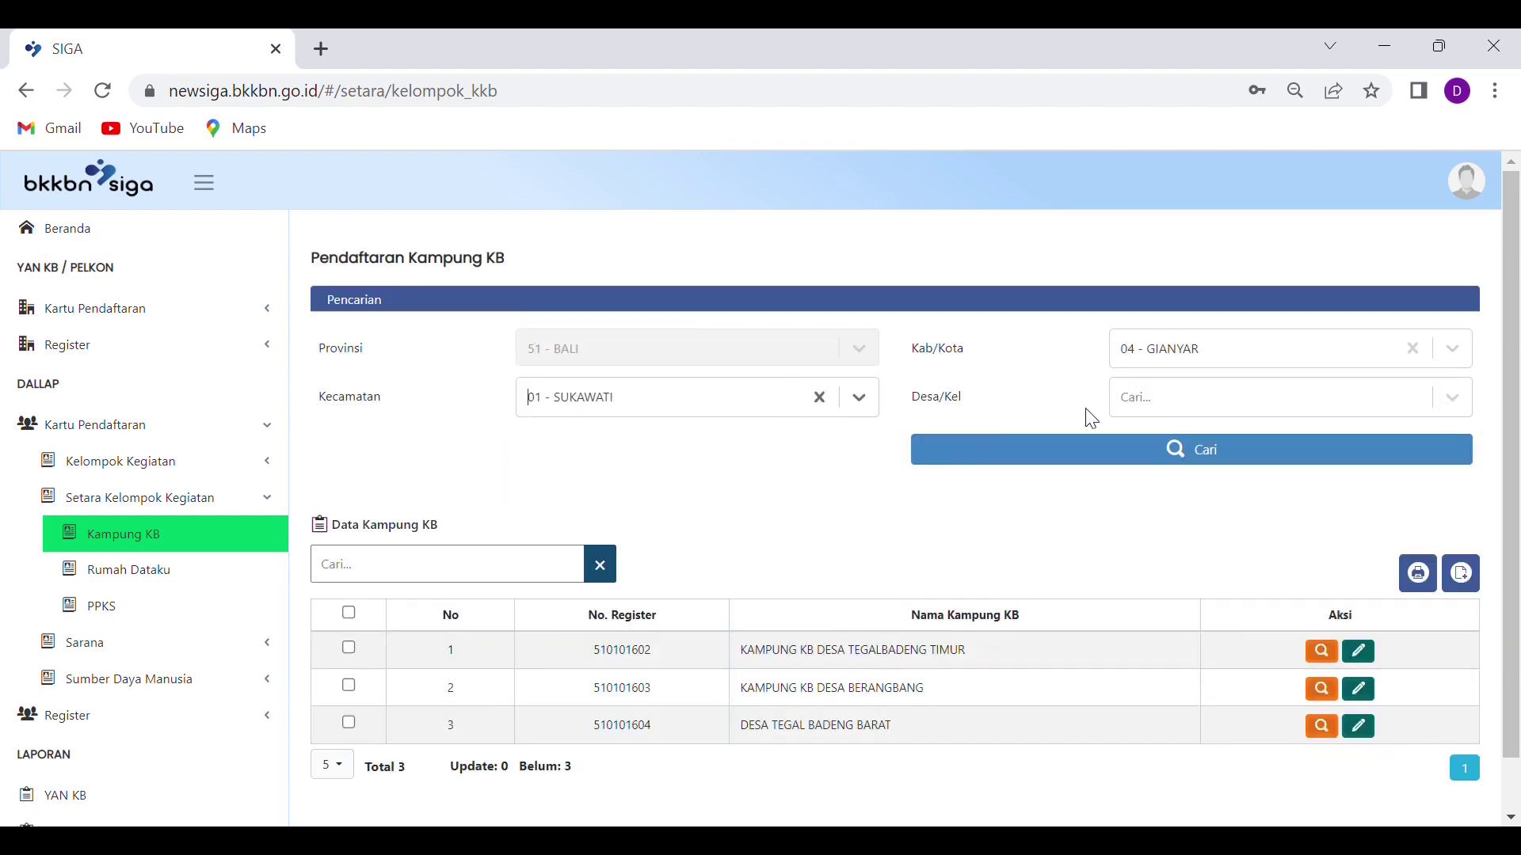
pyautogui.click(1205, 466)
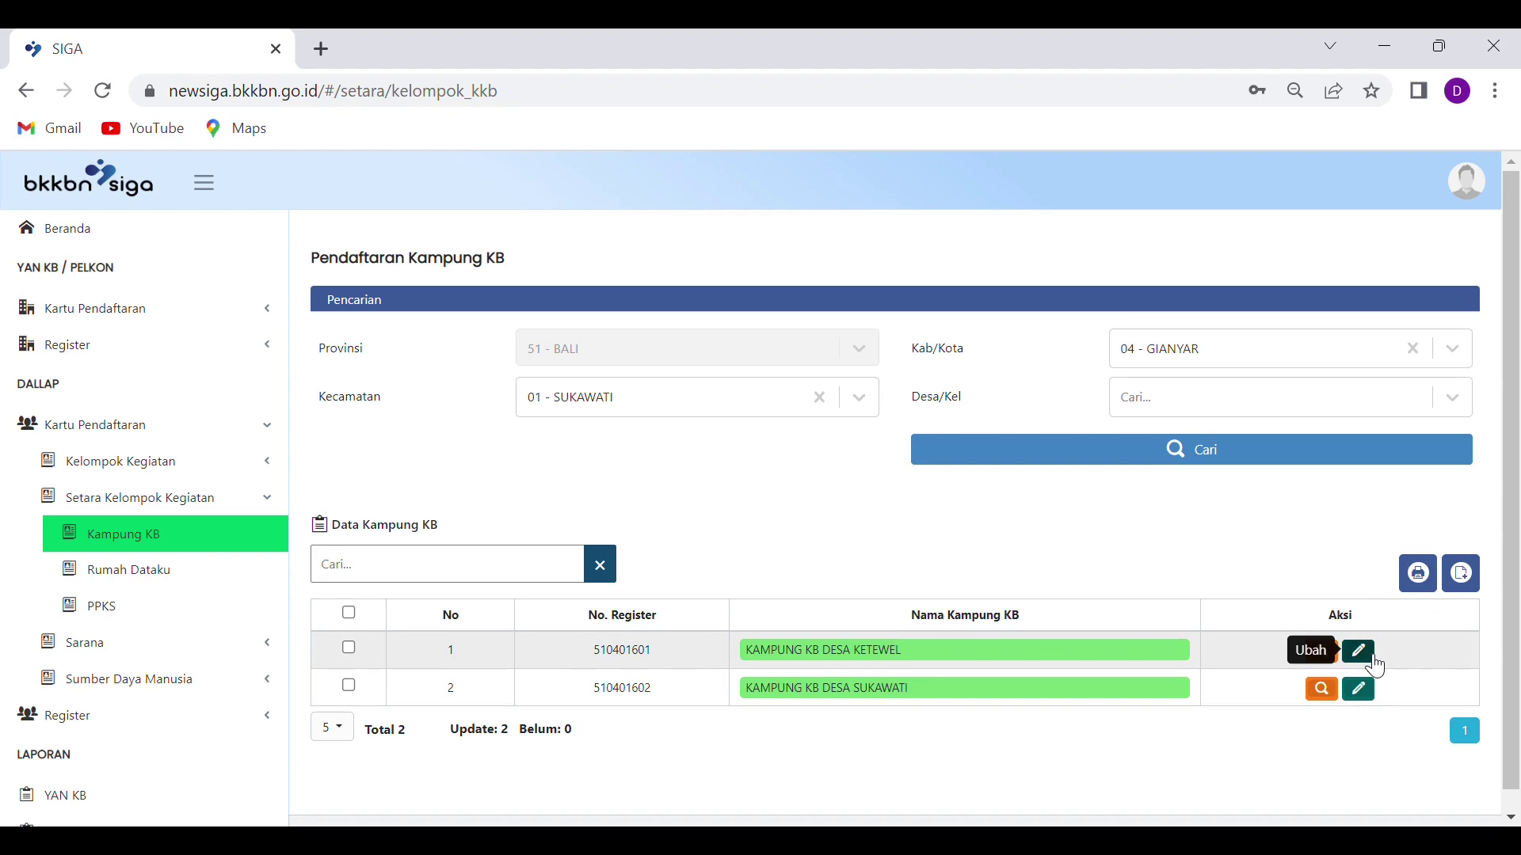
# Step: Open the KAMPUNG KB DESA KETEWEL record for editing and look over its registration card
pyautogui.click(1376, 667)
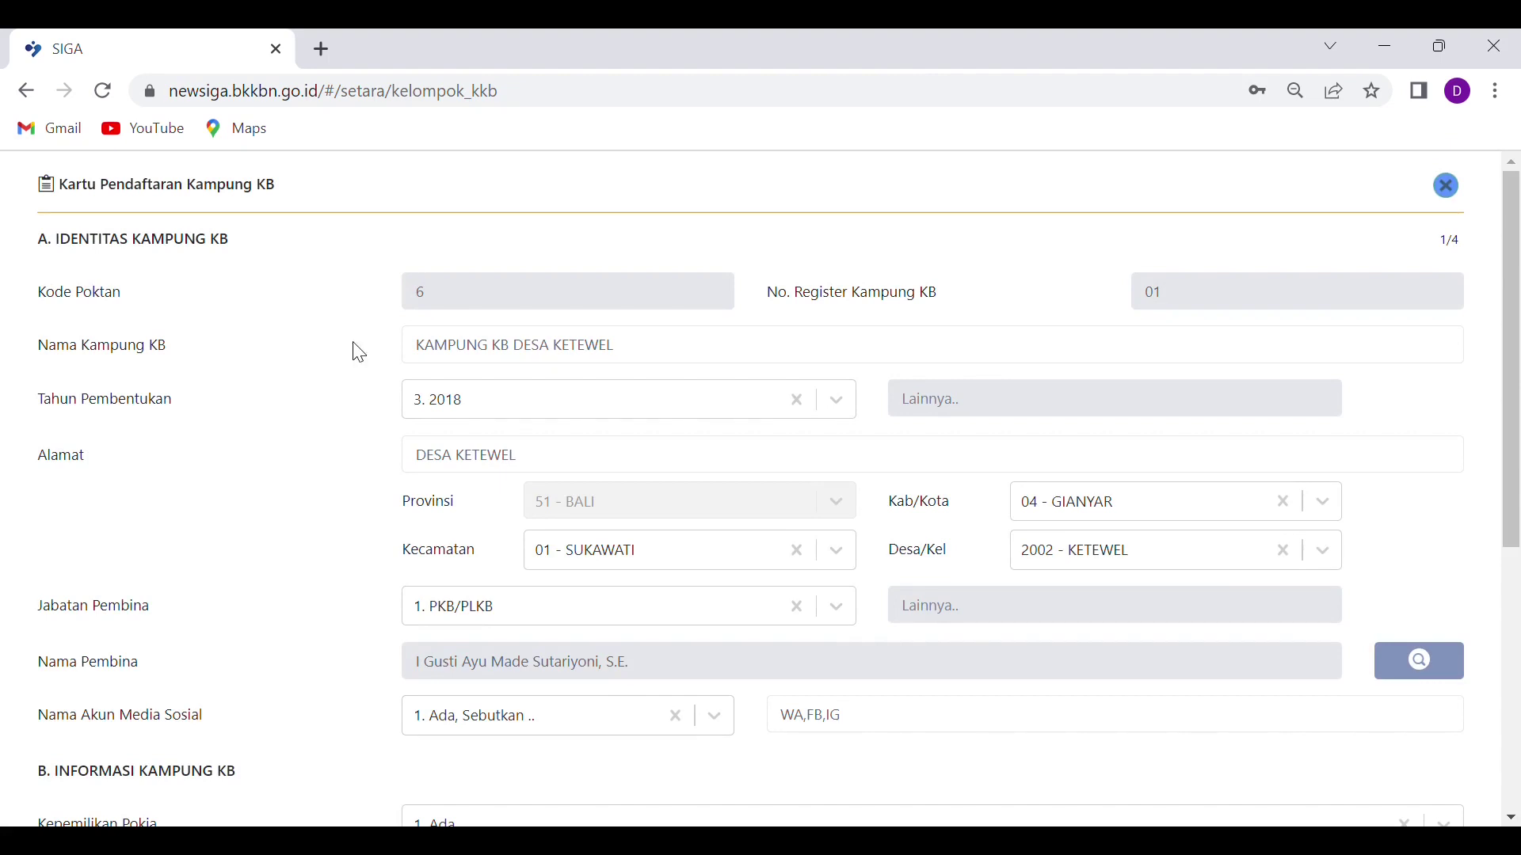
pyautogui.scroll(-5, 319, 402)
pyautogui.scroll(5, 319, 401)
# Step: Set Tahun Pembentukan to 5. Lainnya and enter 2020 as the other year
pyautogui.click(670, 402)
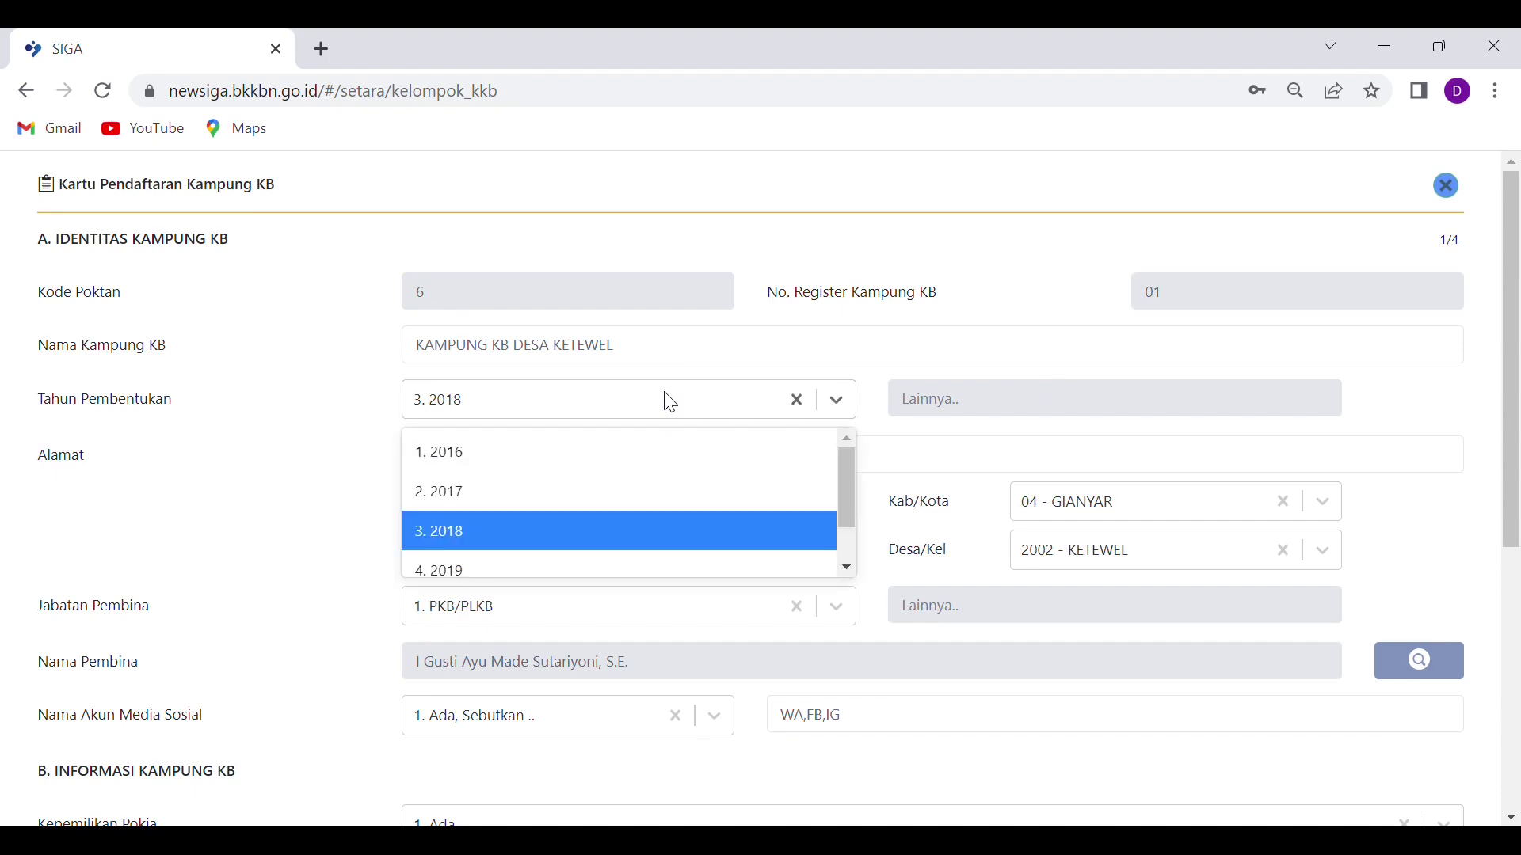
pyautogui.scroll(-1, 660, 464)
pyautogui.scroll(1, 662, 468)
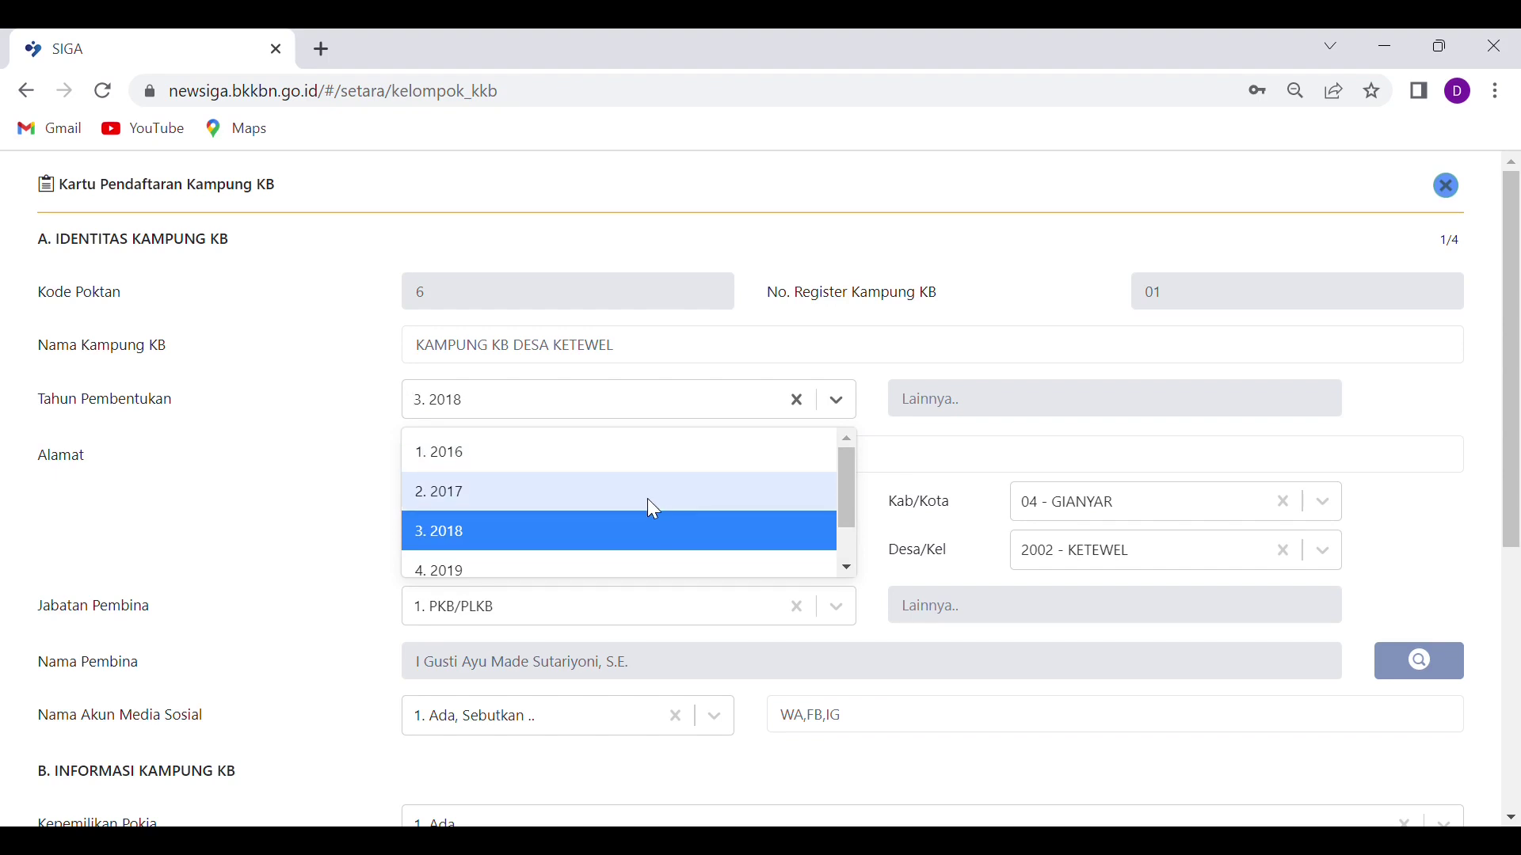
pyautogui.scroll(-1, 648, 500)
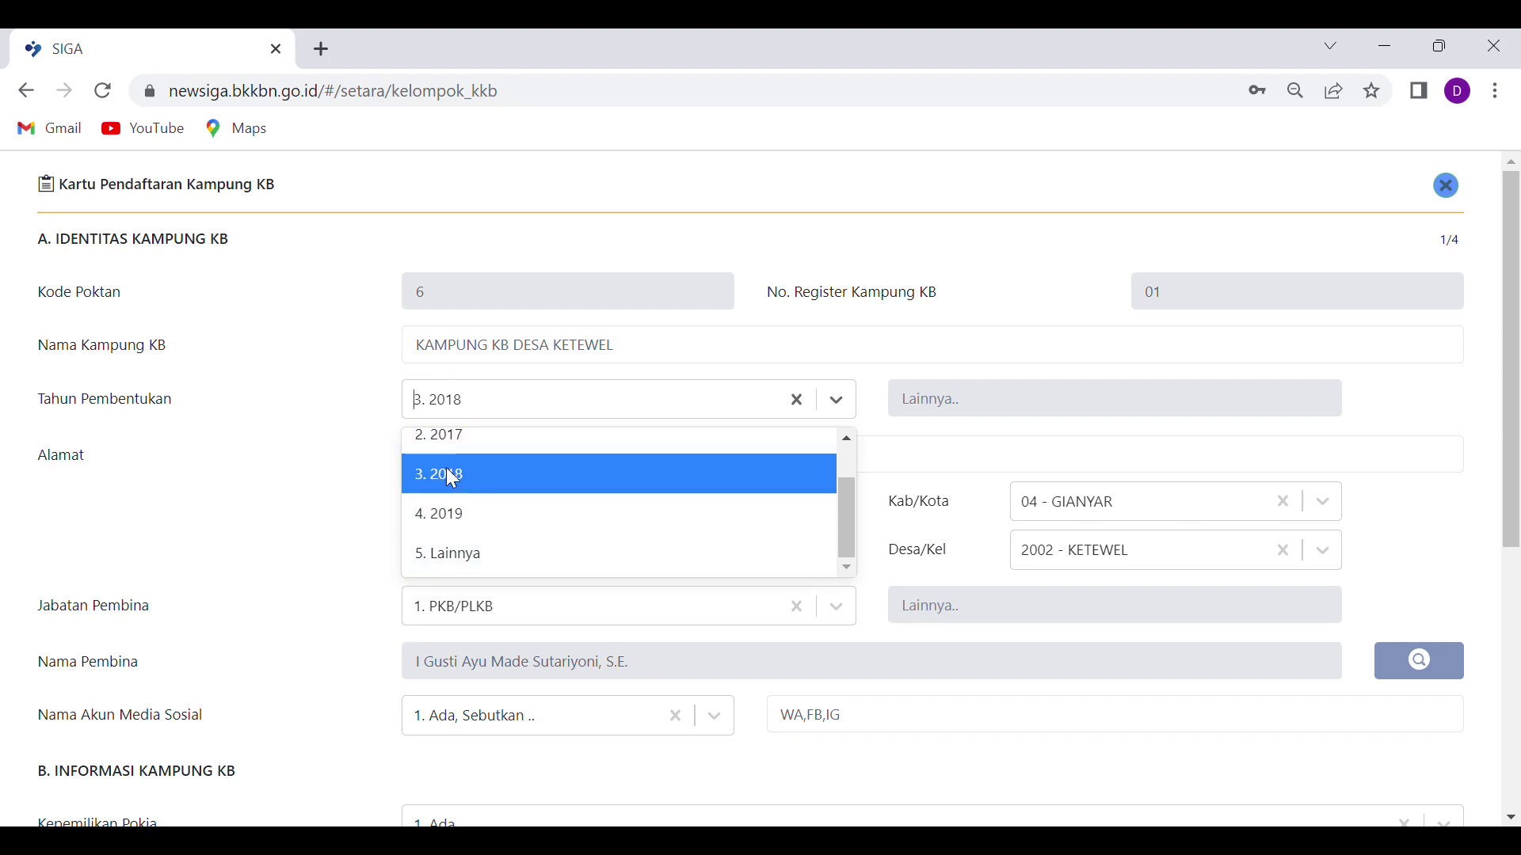
pyautogui.click(469, 565)
pyautogui.click(1002, 423)
pyautogui.write('2020')
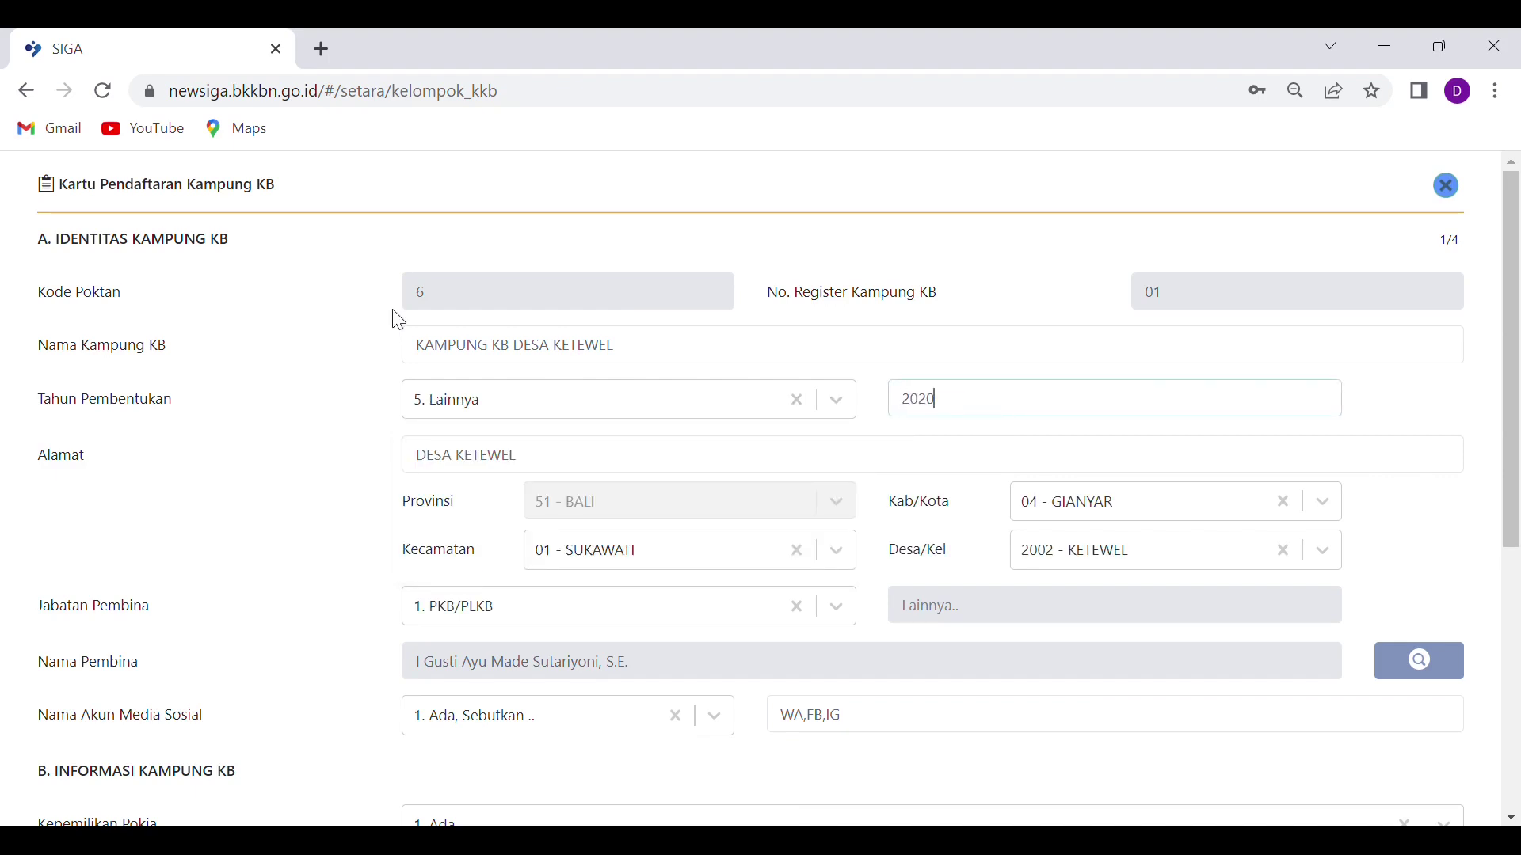
# Step: Change Tahun Pembentukan back to 3. 2018
pyautogui.click(455, 400)
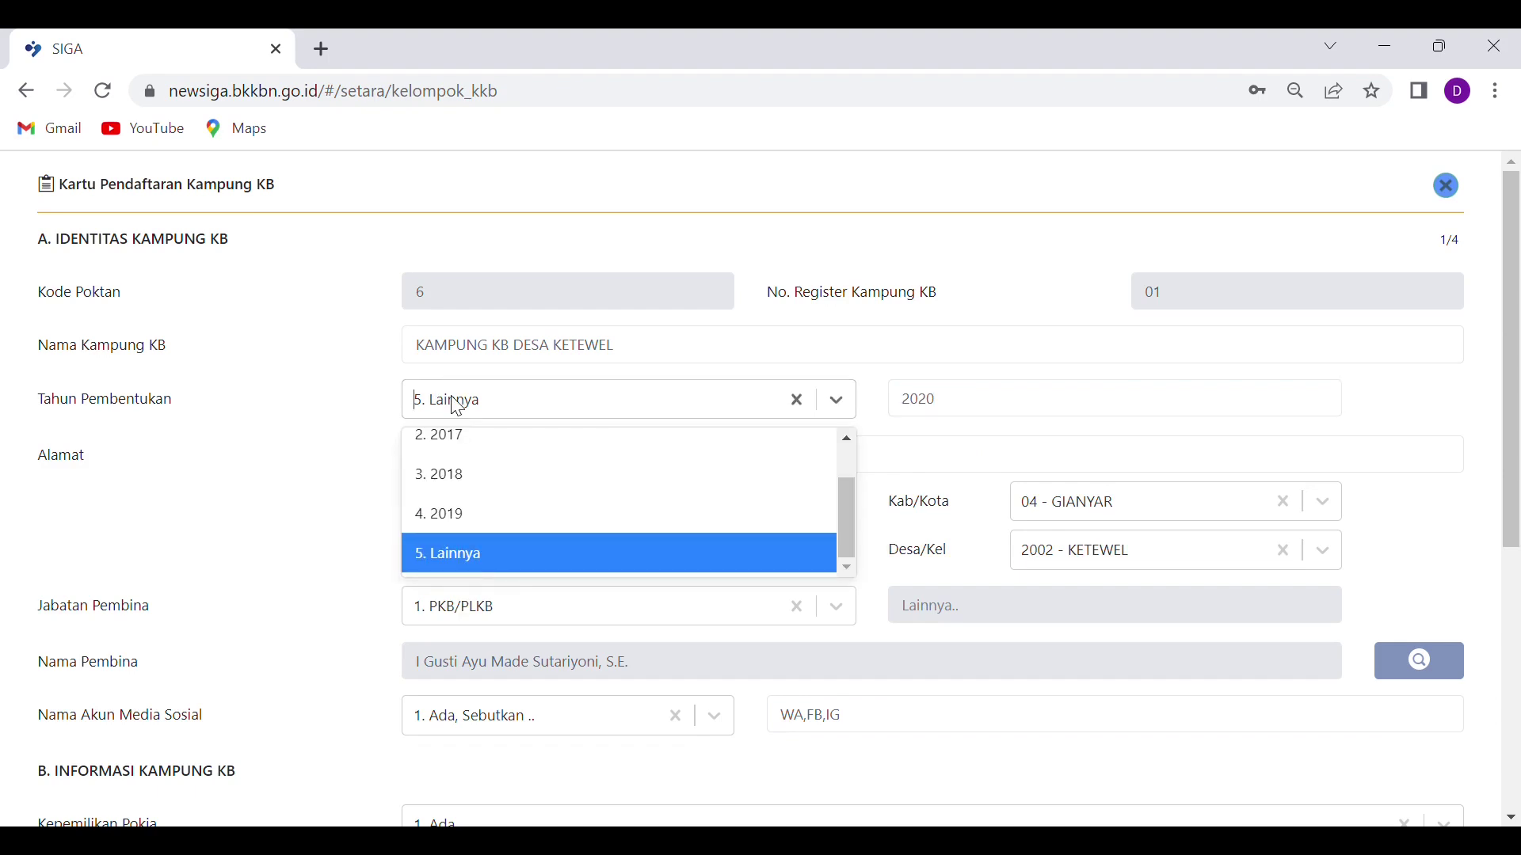
pyautogui.click(504, 479)
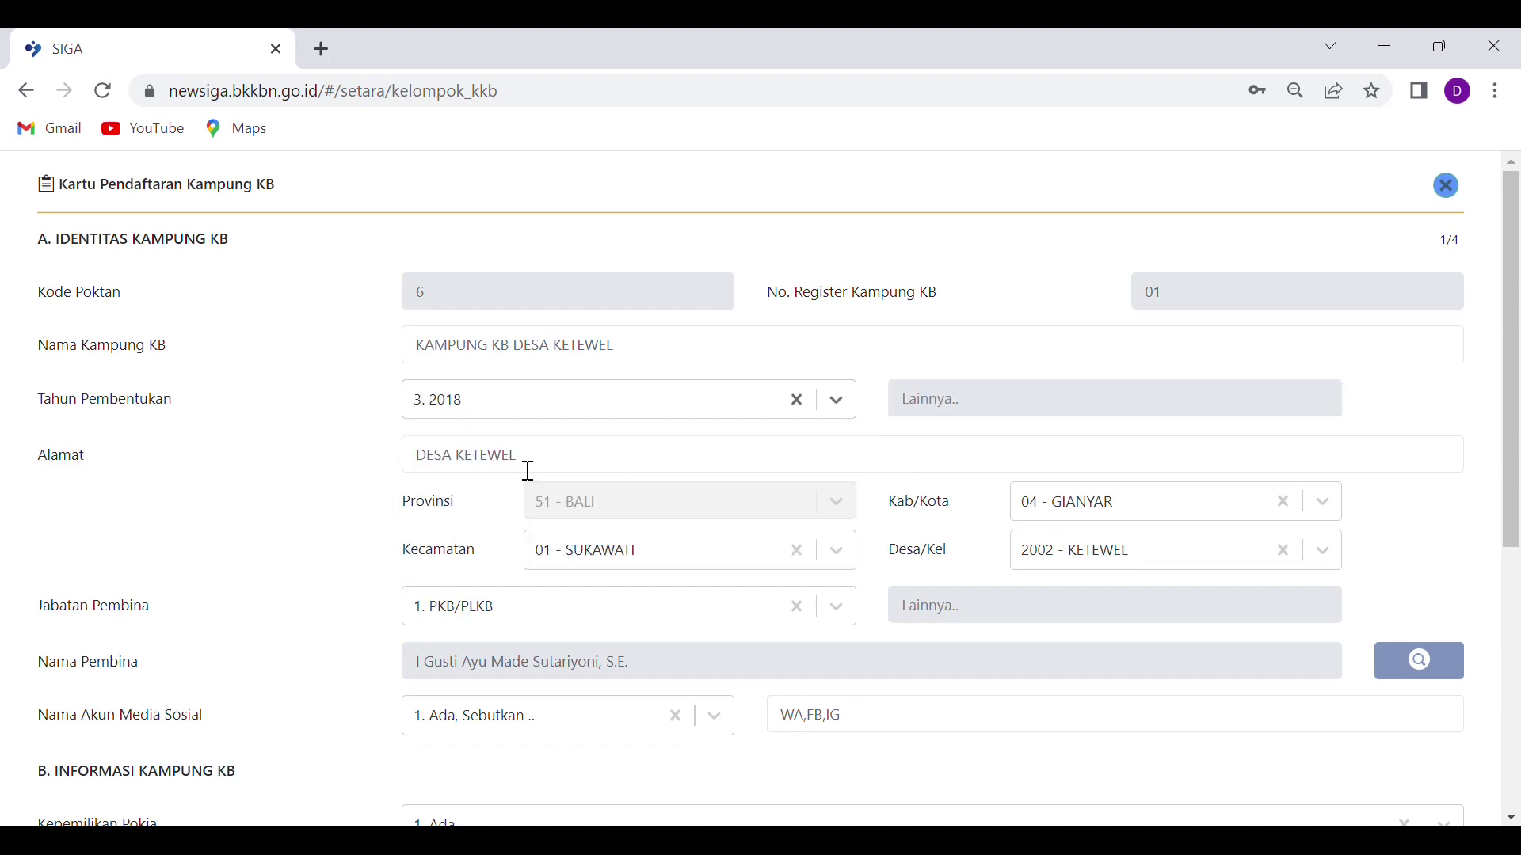
# Step: Examine the village options available for Desa/Kel and close the list without choosing another one
pyautogui.scroll(-2, 529, 471)
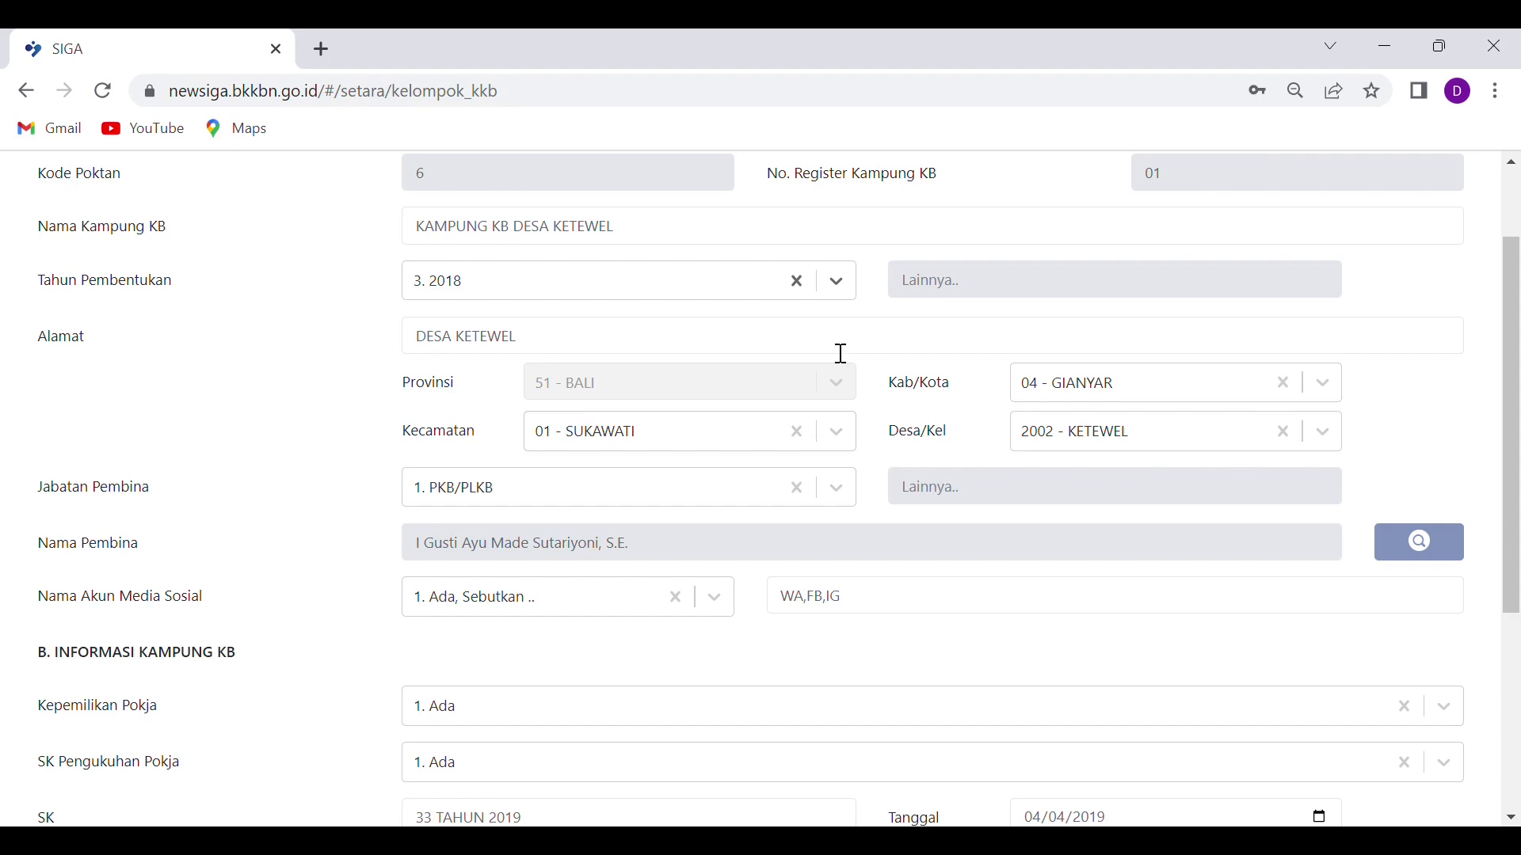
pyautogui.click(1199, 438)
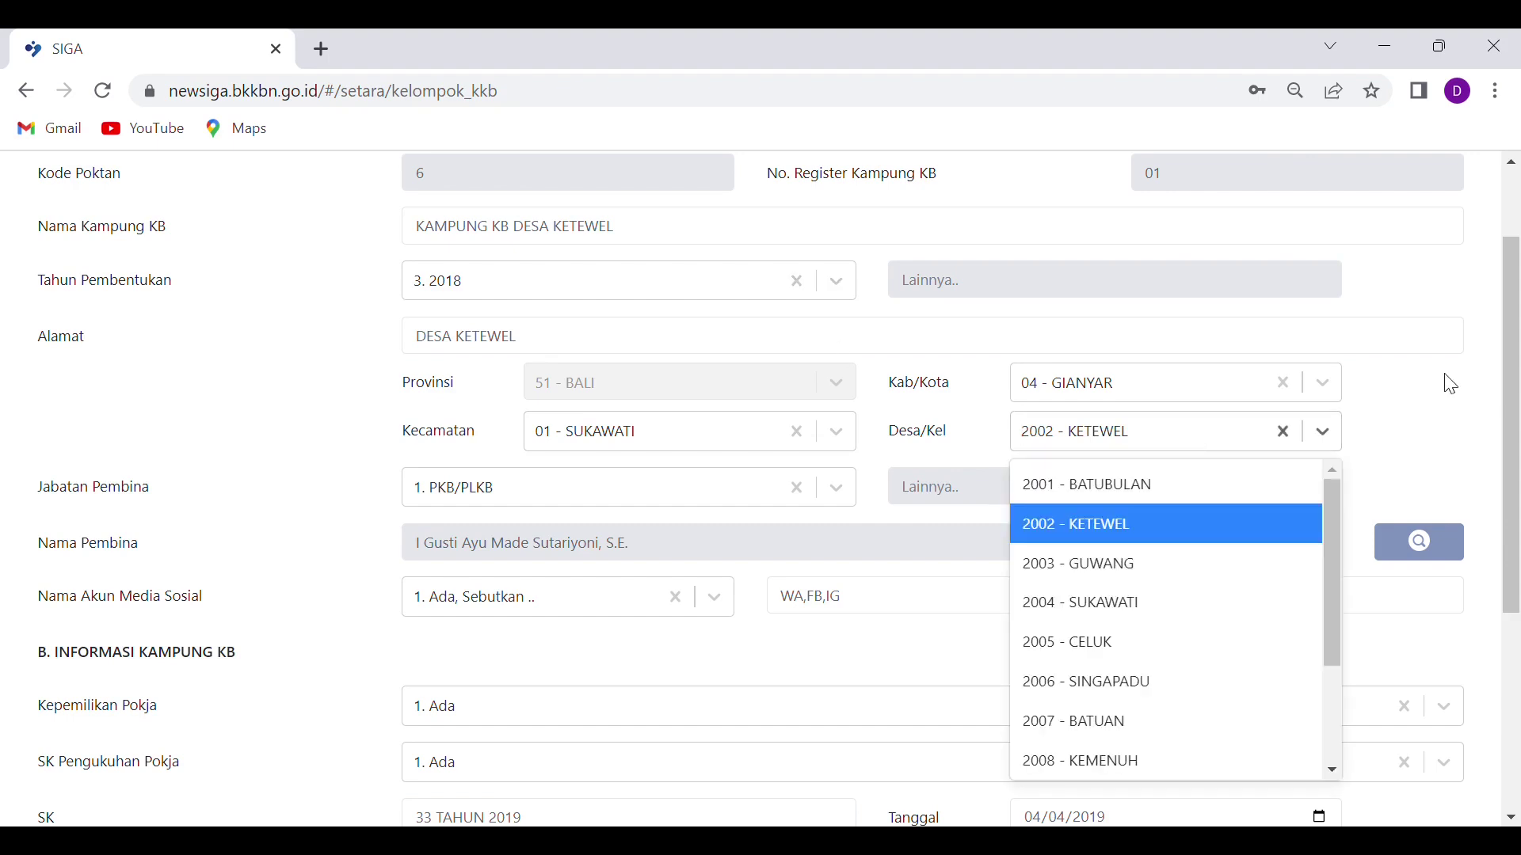
pyautogui.click(1434, 412)
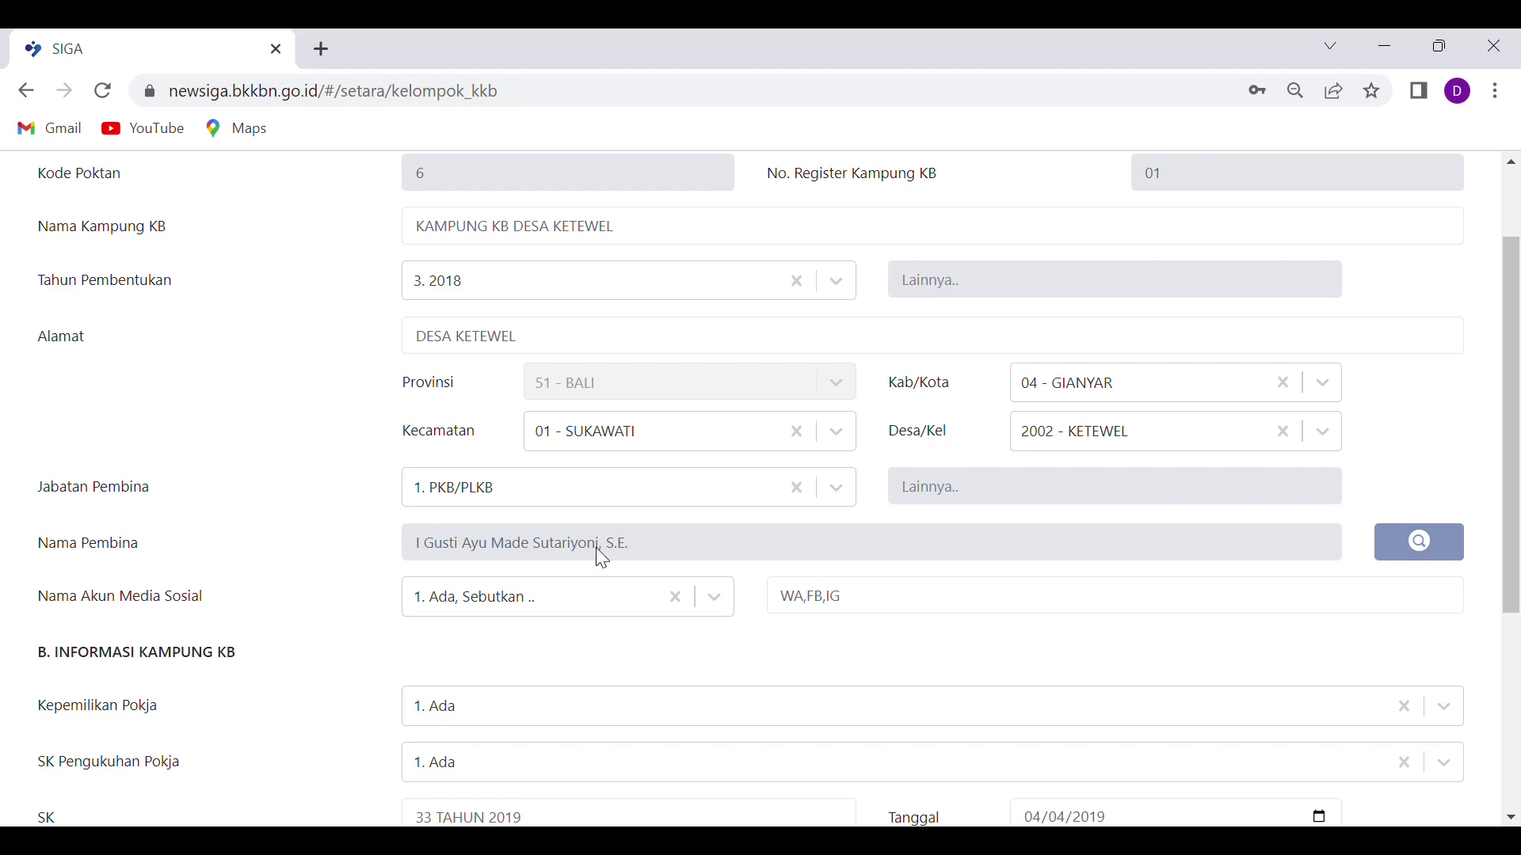
# Step: Set Jabatan Pembina to 4. Lainnya with the description "Peberkel, camat" and select the existing Nama Pembina text
pyautogui.scroll(-3, 695, 547)
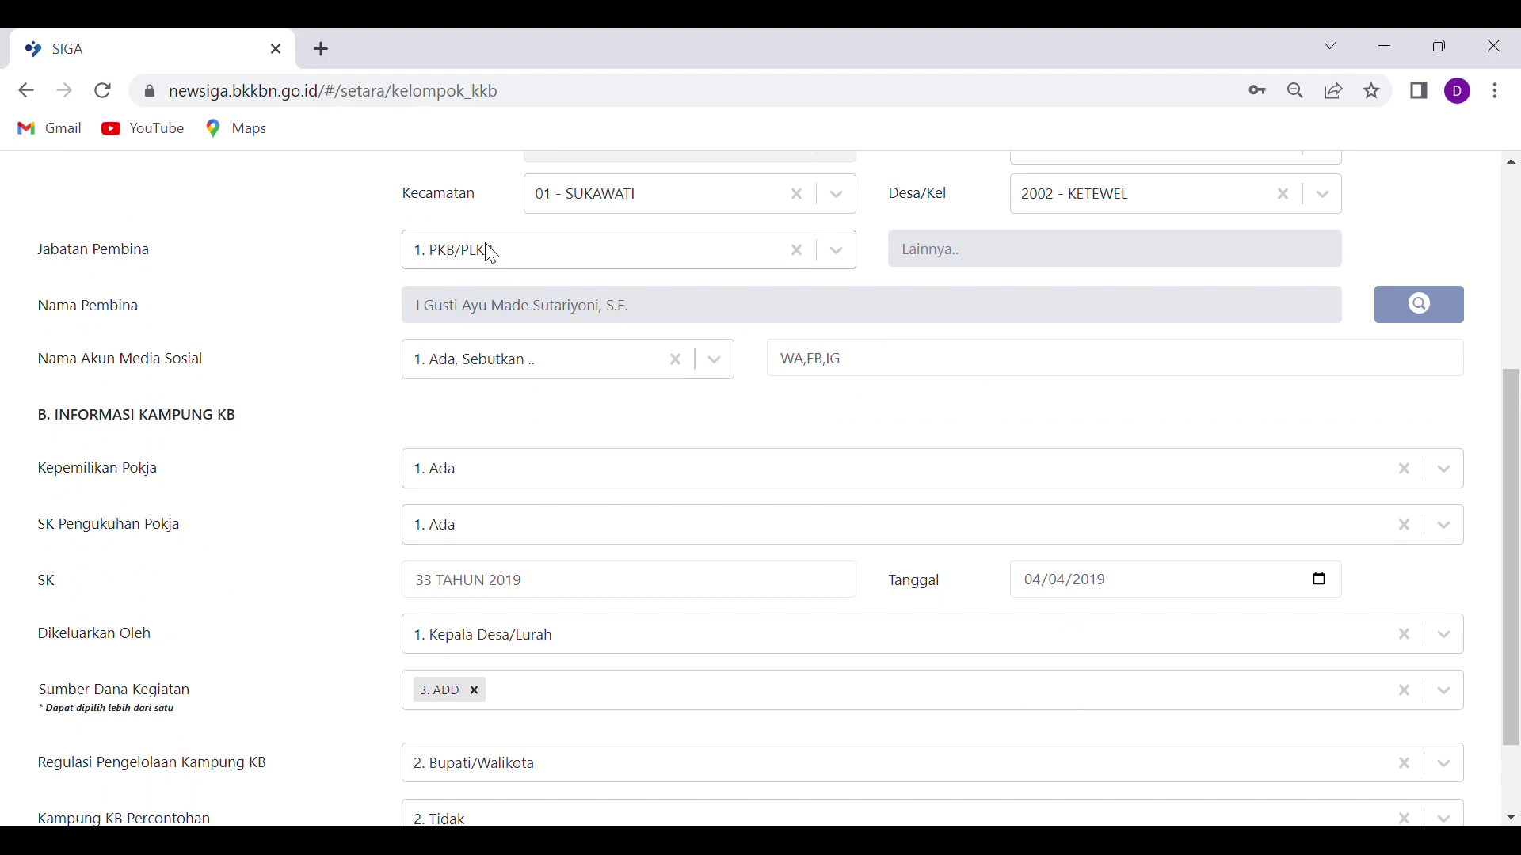
pyautogui.click(552, 257)
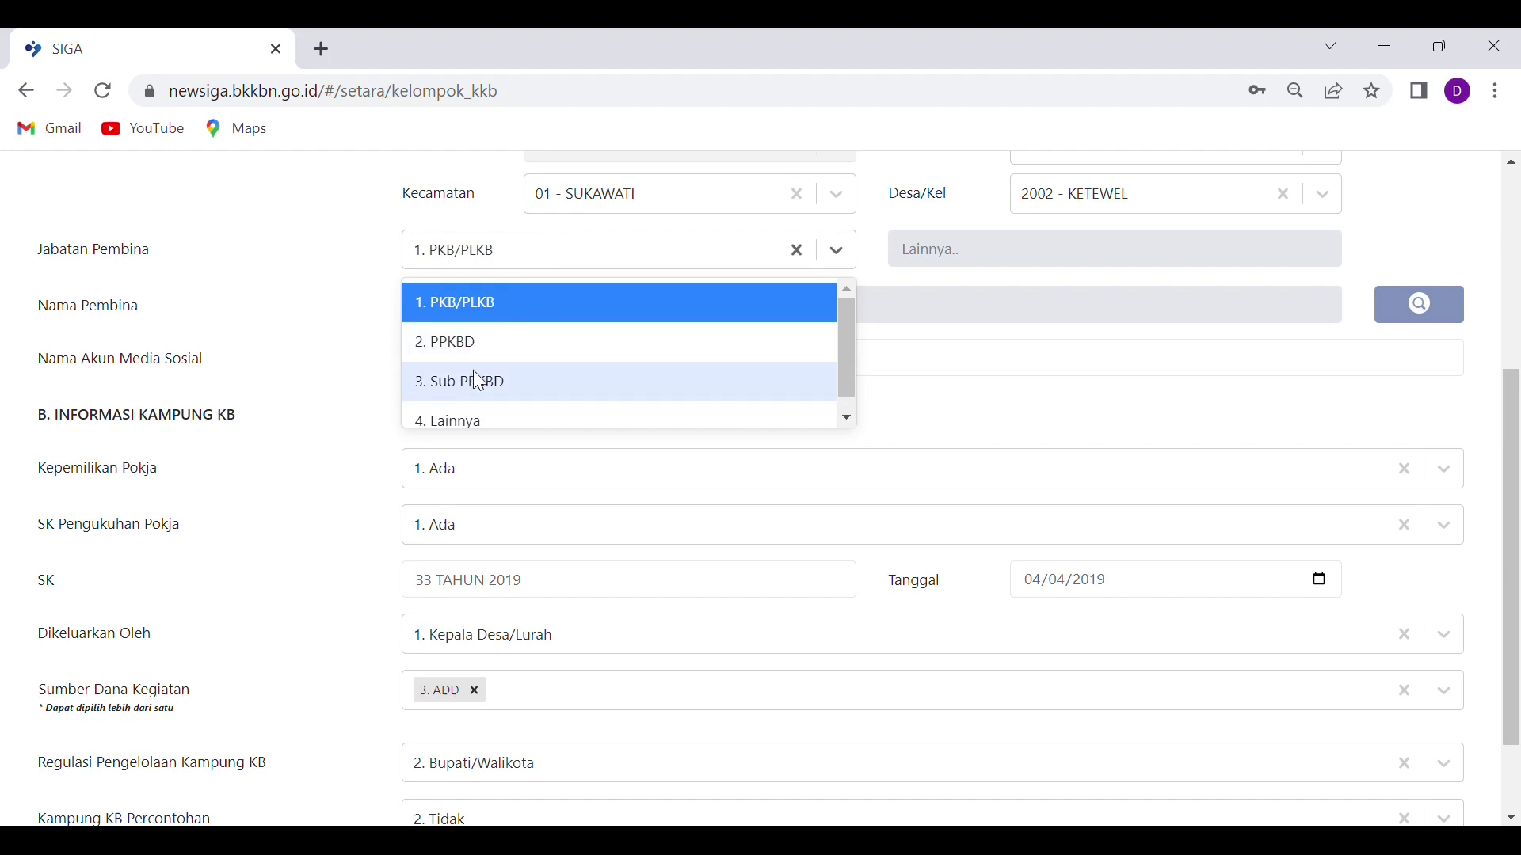
pyautogui.click(448, 424)
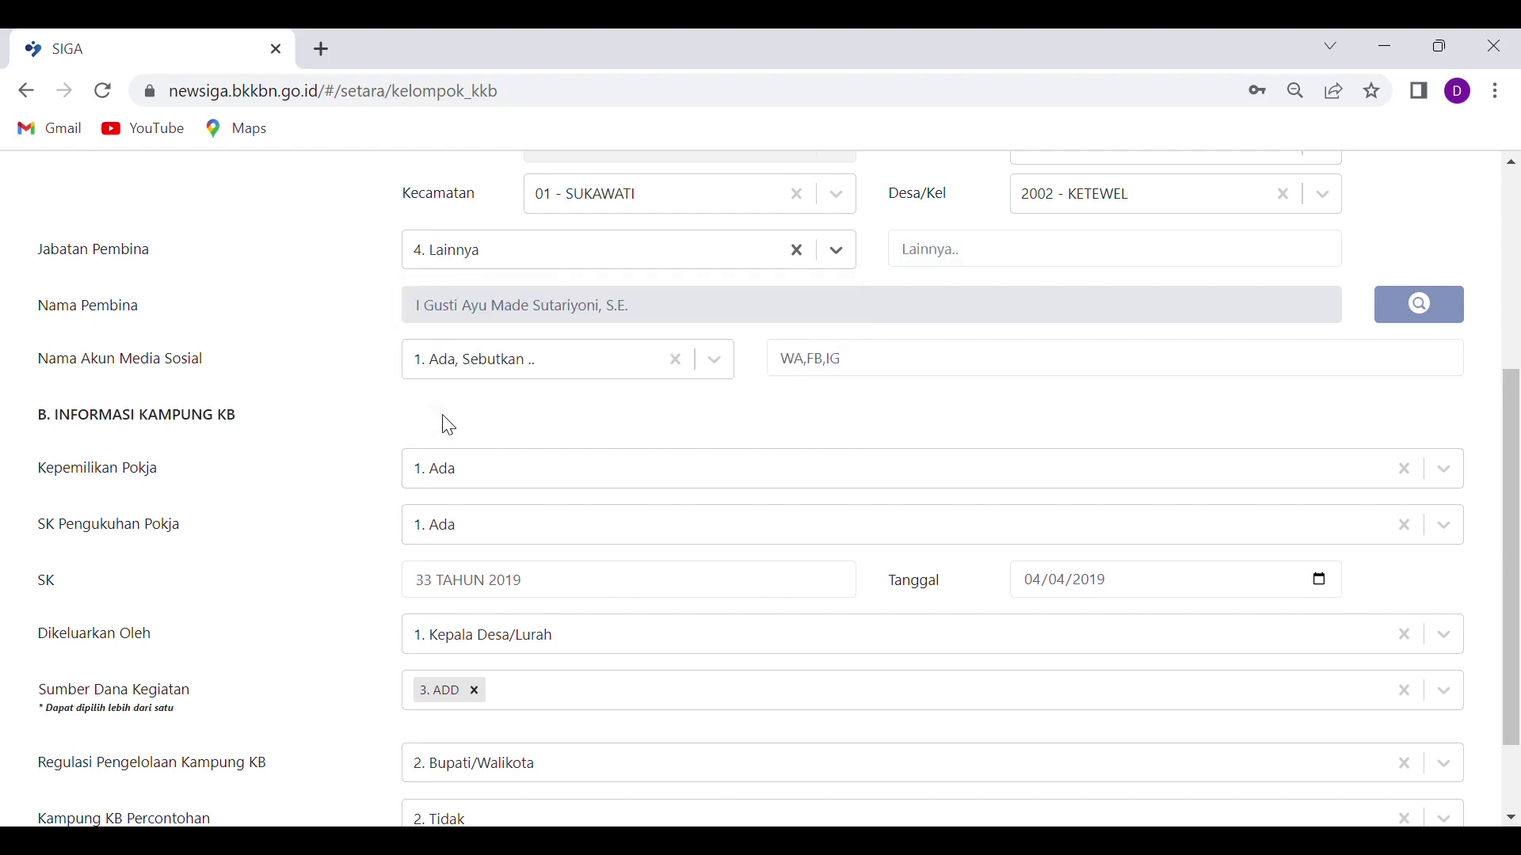
pyautogui.click(975, 255)
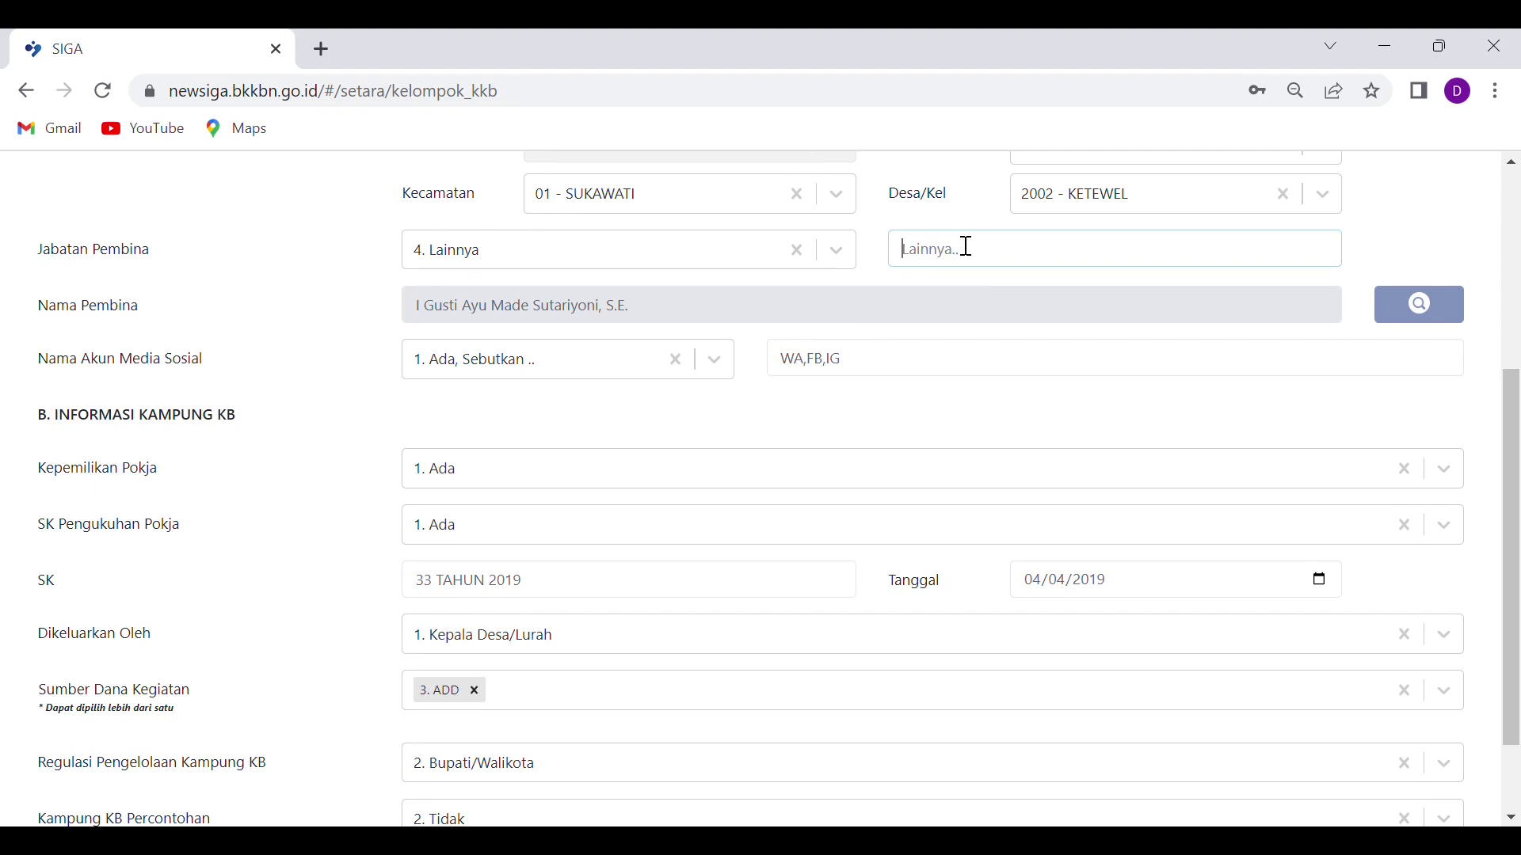
pyautogui.write('Peberkel')
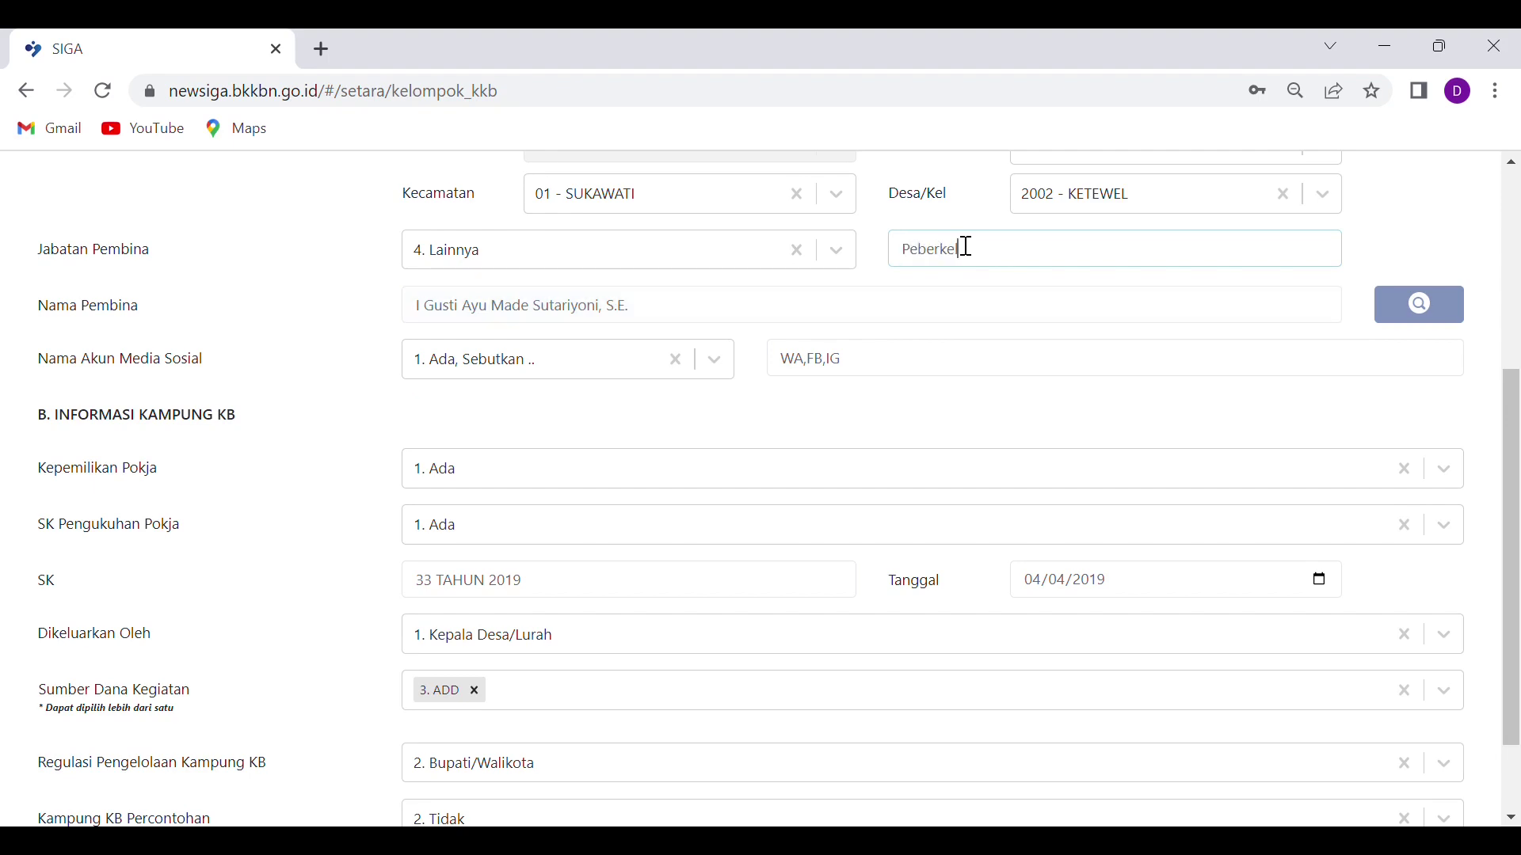
pyautogui.write(', camat')
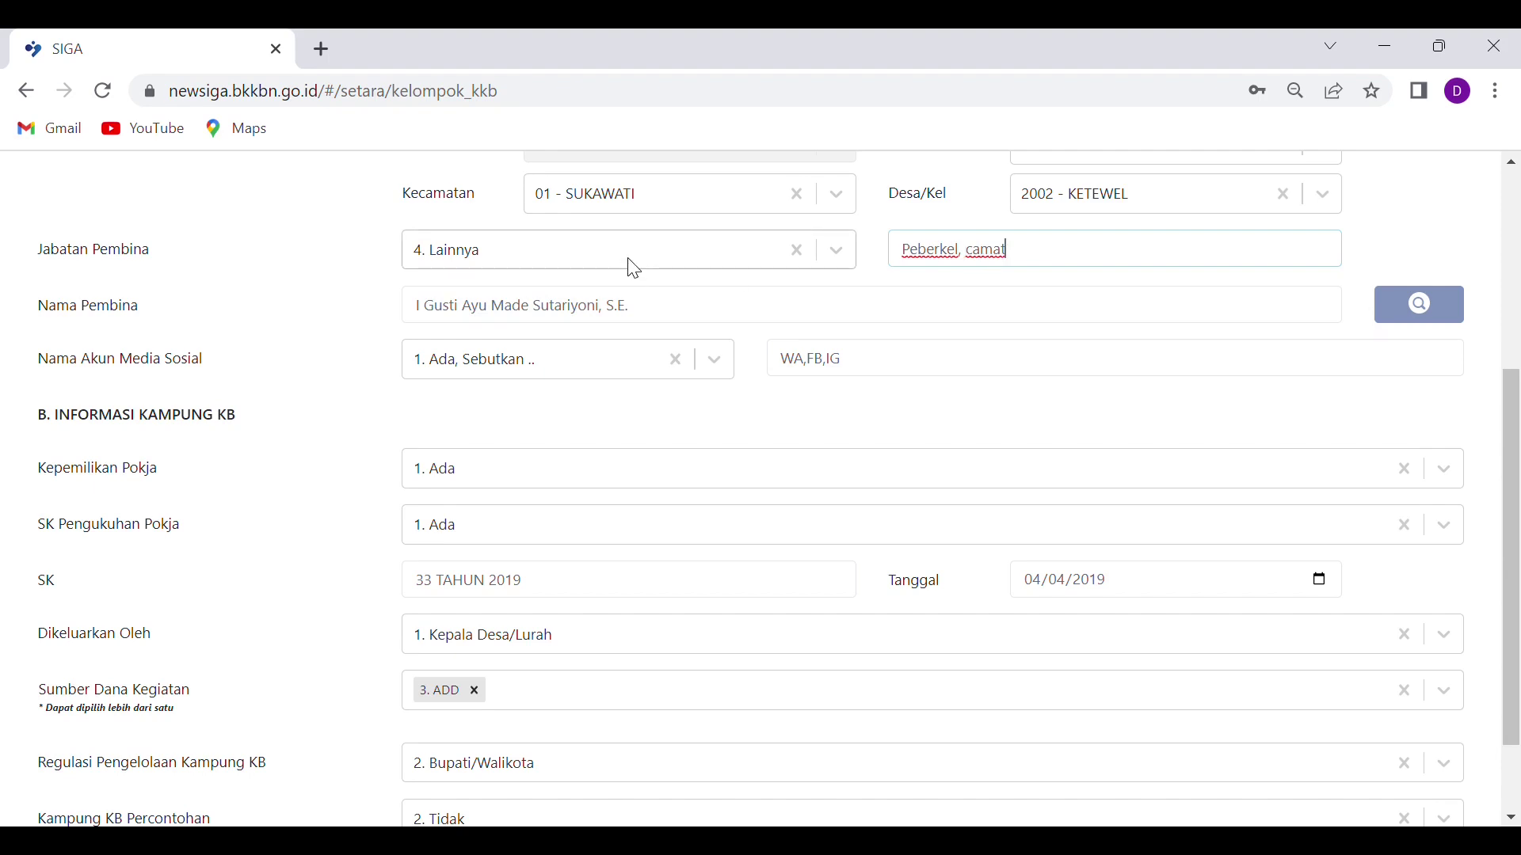
pyautogui.click(672, 315)
pyautogui.hotkey('ctrl', 'a')
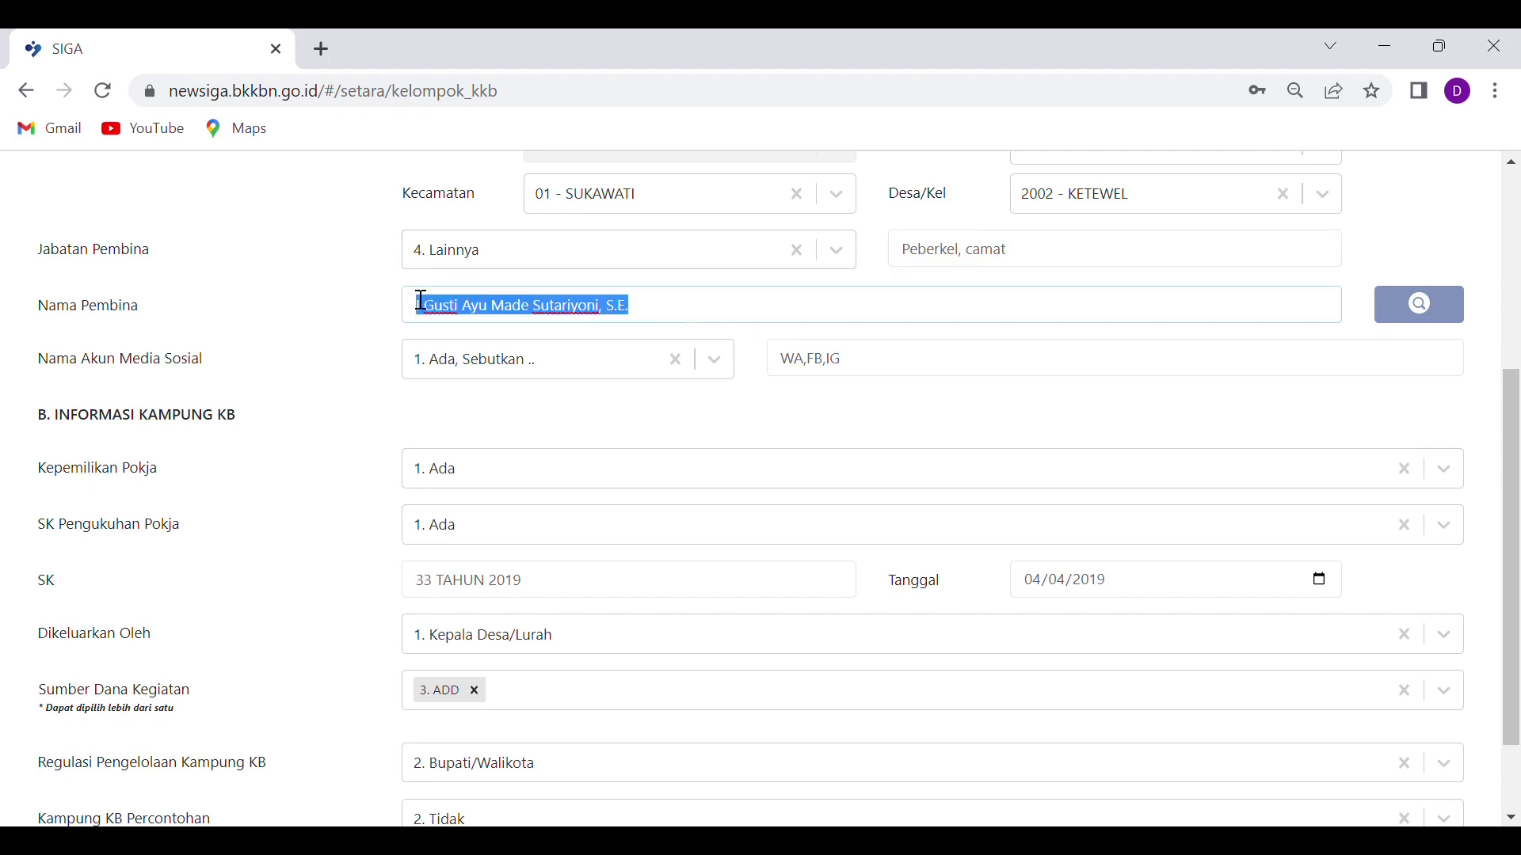
# Step: Set Jabatan Pembina to 1. PKB/PLKB and open the PKB/PLKB lookup for Nama Pembina
pyautogui.click(510, 252)
pyautogui.click(482, 282)
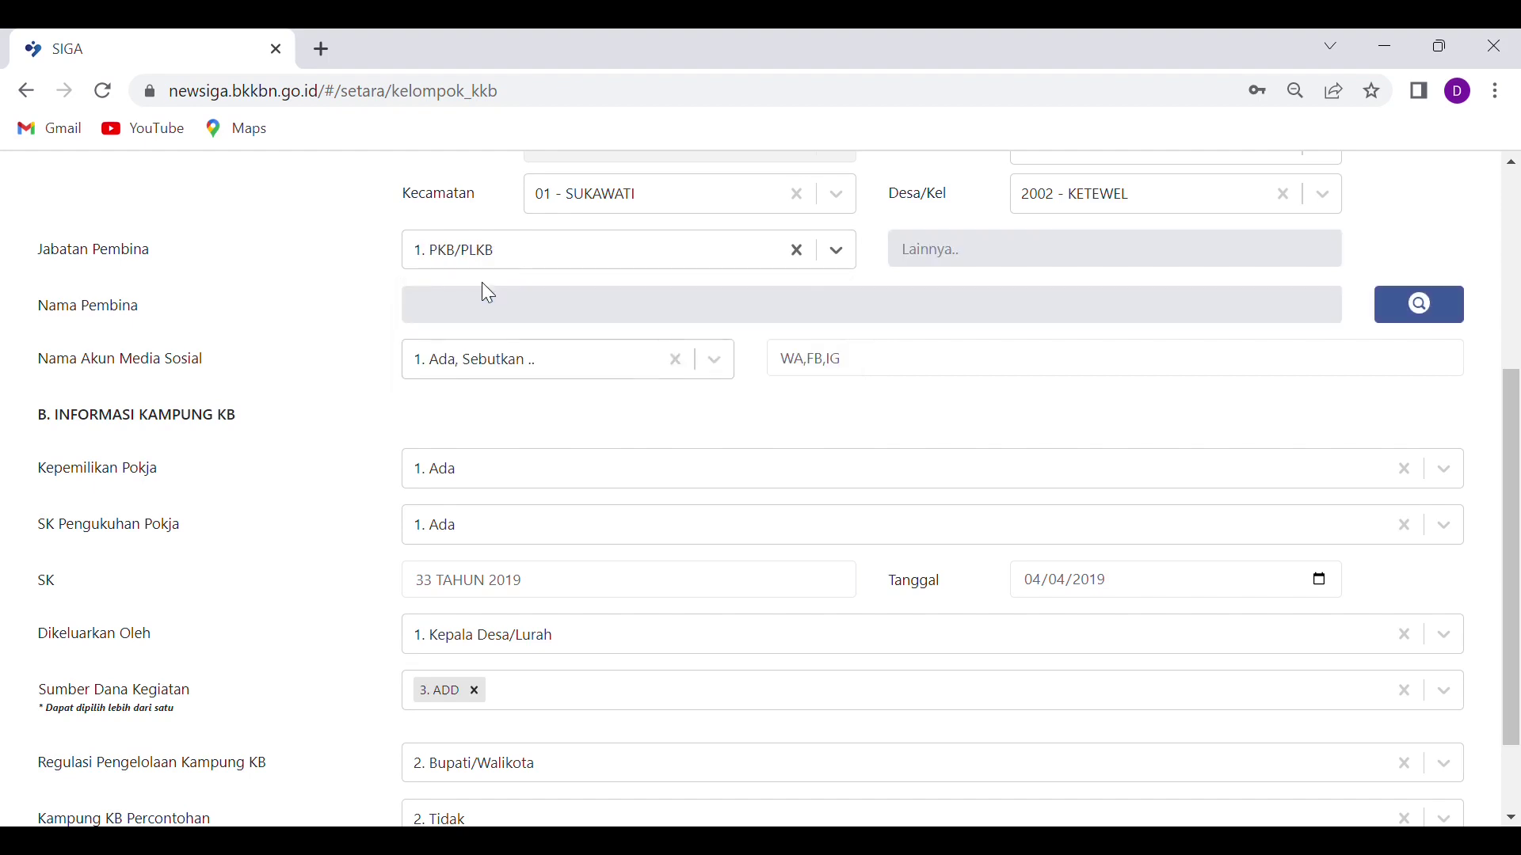
pyautogui.click(1421, 317)
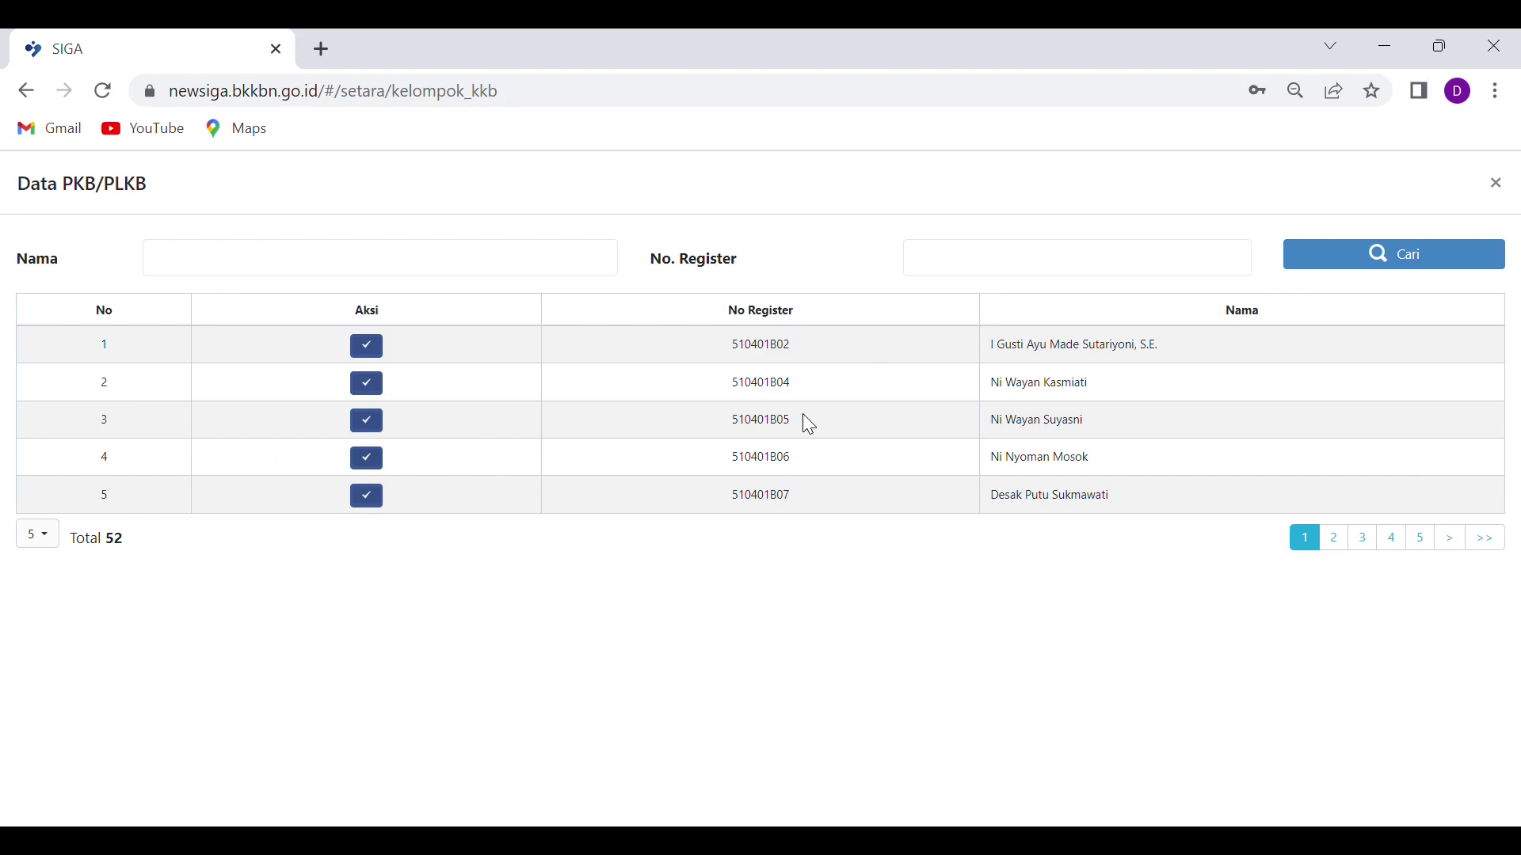
# Step: Choose the first listed PKB/PLKB officer as Nama Pembina and select 1. Ada, Sebutkan .. for Nama Akun Media Sosial
pyautogui.click(369, 347)
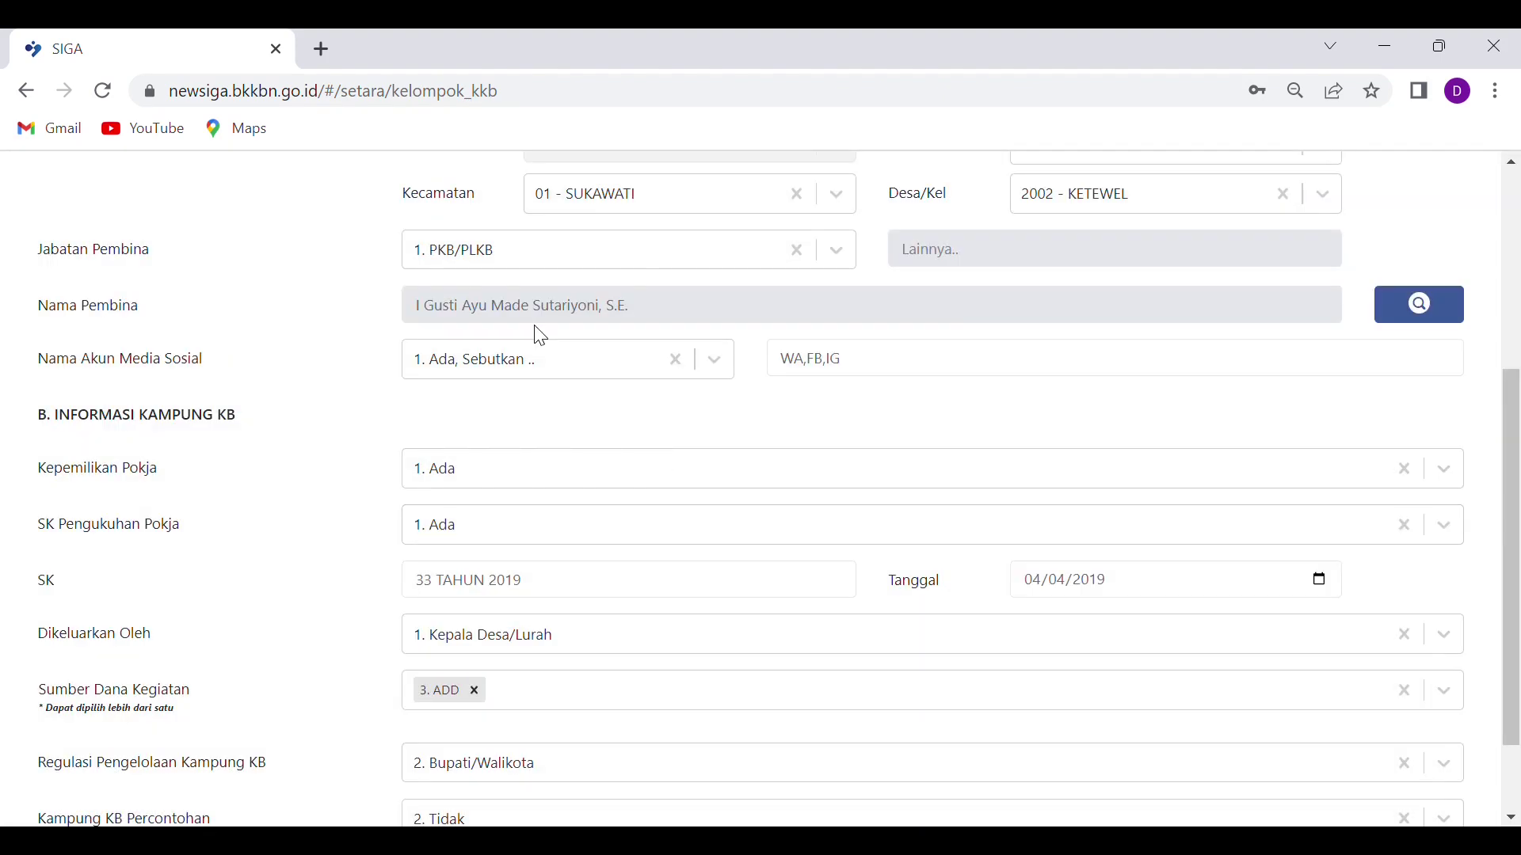
pyautogui.click(516, 375)
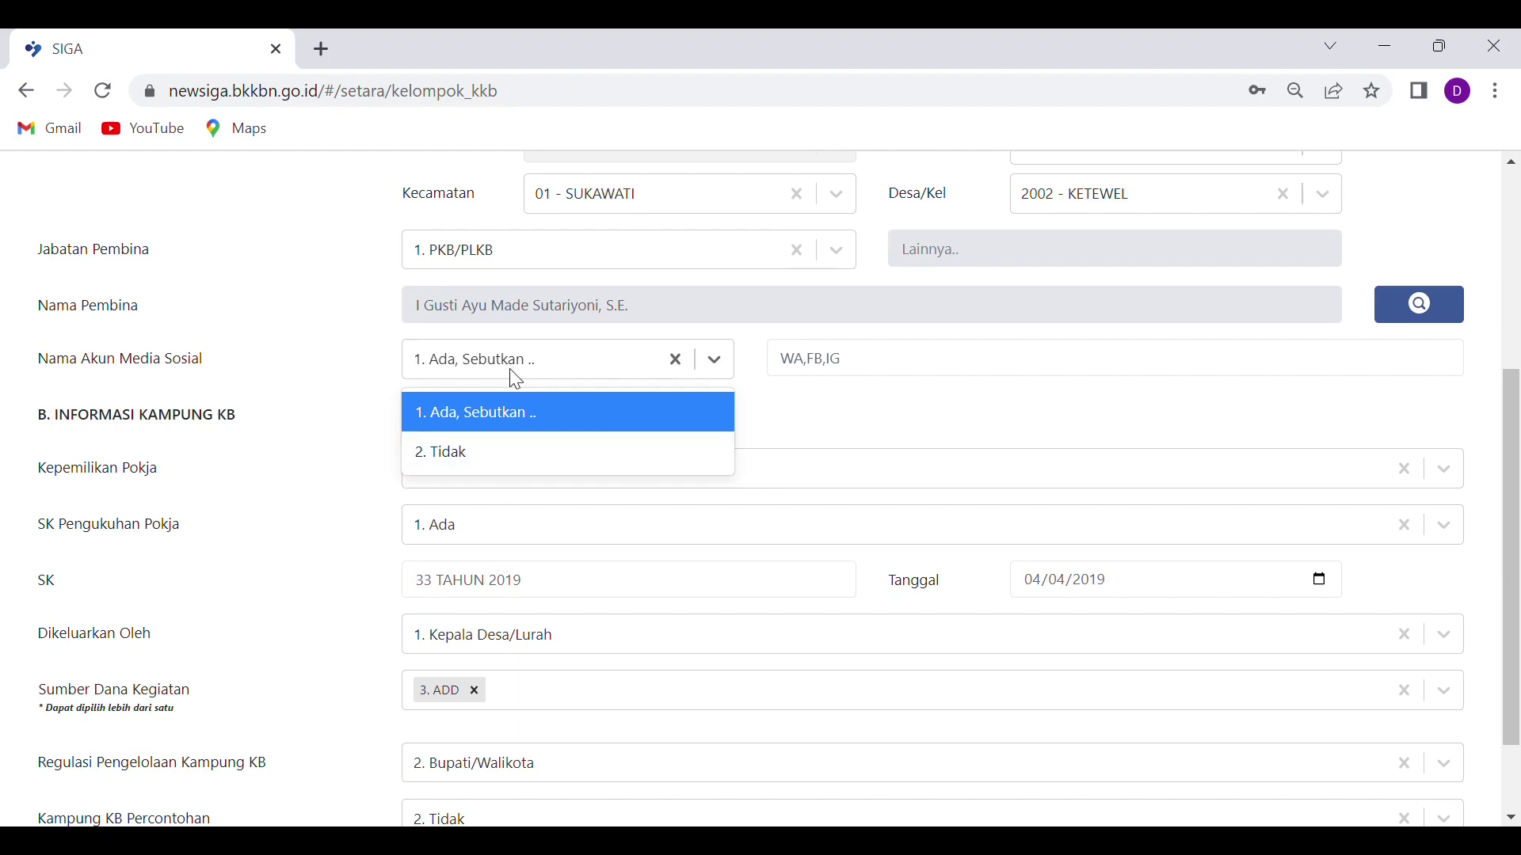
pyautogui.click(477, 426)
# Step: Append an example Ketewel account handle to the WA,FB,IG social media text and remove it again
pyautogui.moveTo(842, 362); pyautogui.dragTo(613, 378)
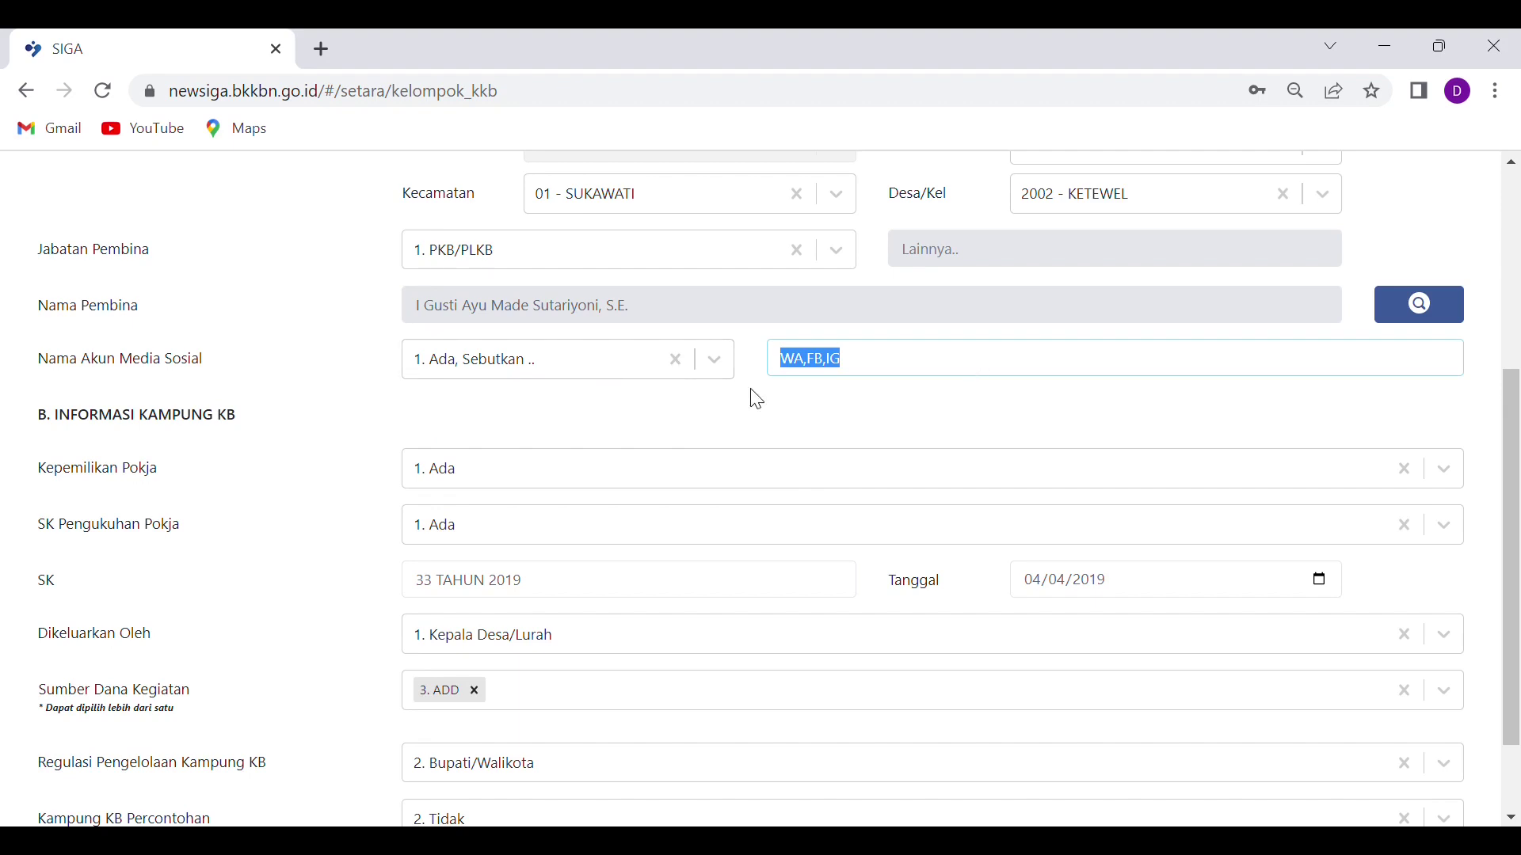
pyautogui.click(824, 364)
pyautogui.click(854, 369)
pyautogui.write('@K')
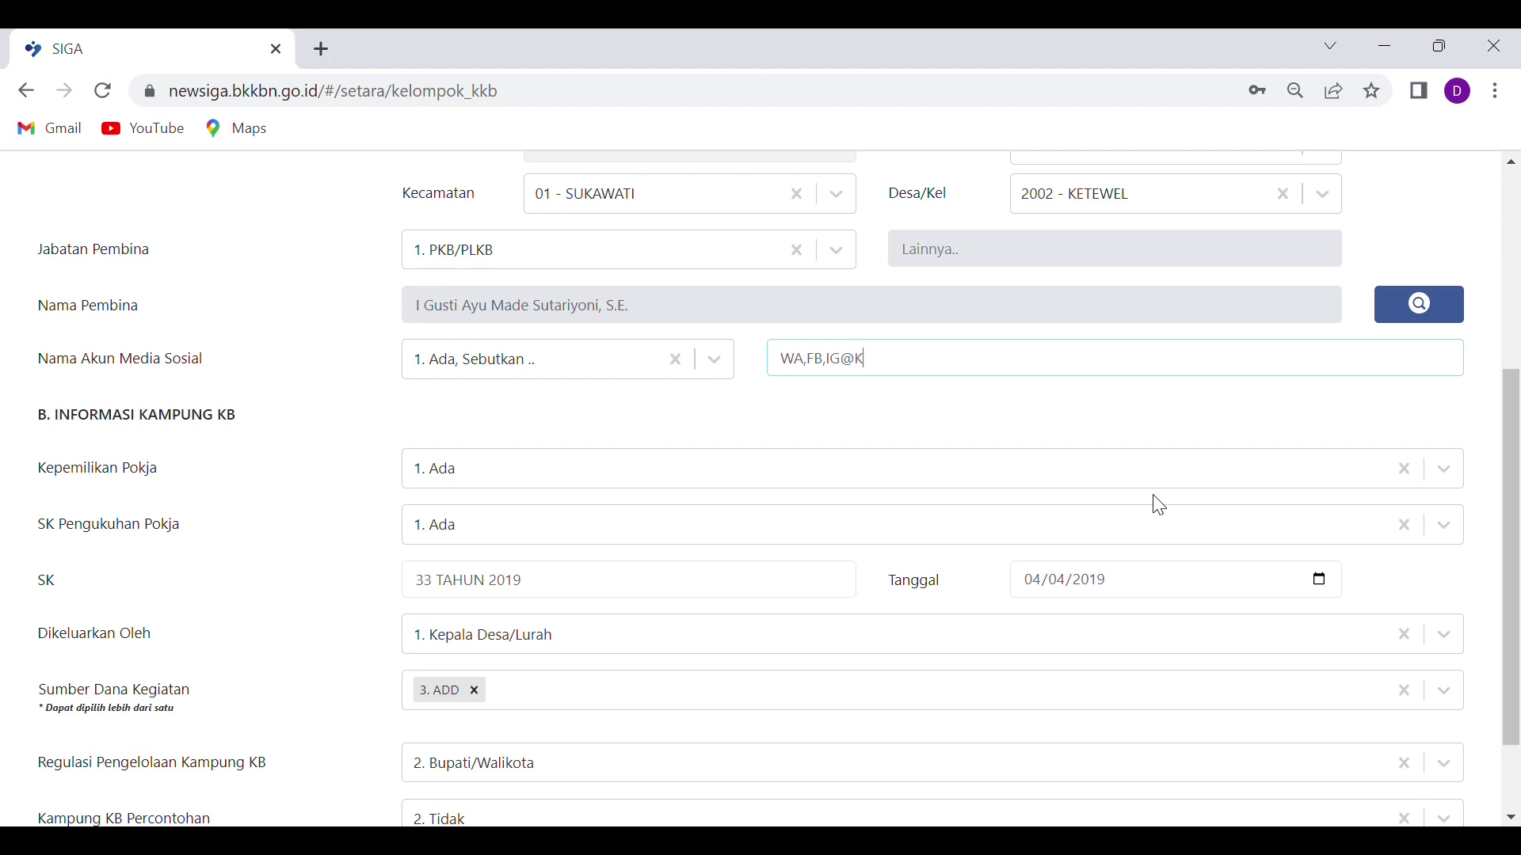
pyautogui.write('KBKETEWEL')
pyautogui.press('BackSpace')
pyautogui.press('BackSpace')
pyautogui.press('BackSpace')
pyautogui.press('BackSpace')
pyautogui.press('BackSpace')
pyautogui.press('BackSpace')
pyautogui.press('BackSpace')
pyautogui.press('BackSpace')
pyautogui.press('BackSpace')
pyautogui.press('BackSpace')
pyautogui.press('BackSpace')
# Step: Switch Kepemilikan Pokja to 2. Tidak and set it back to 1. Ada
pyautogui.scroll(-2, 333, 480)
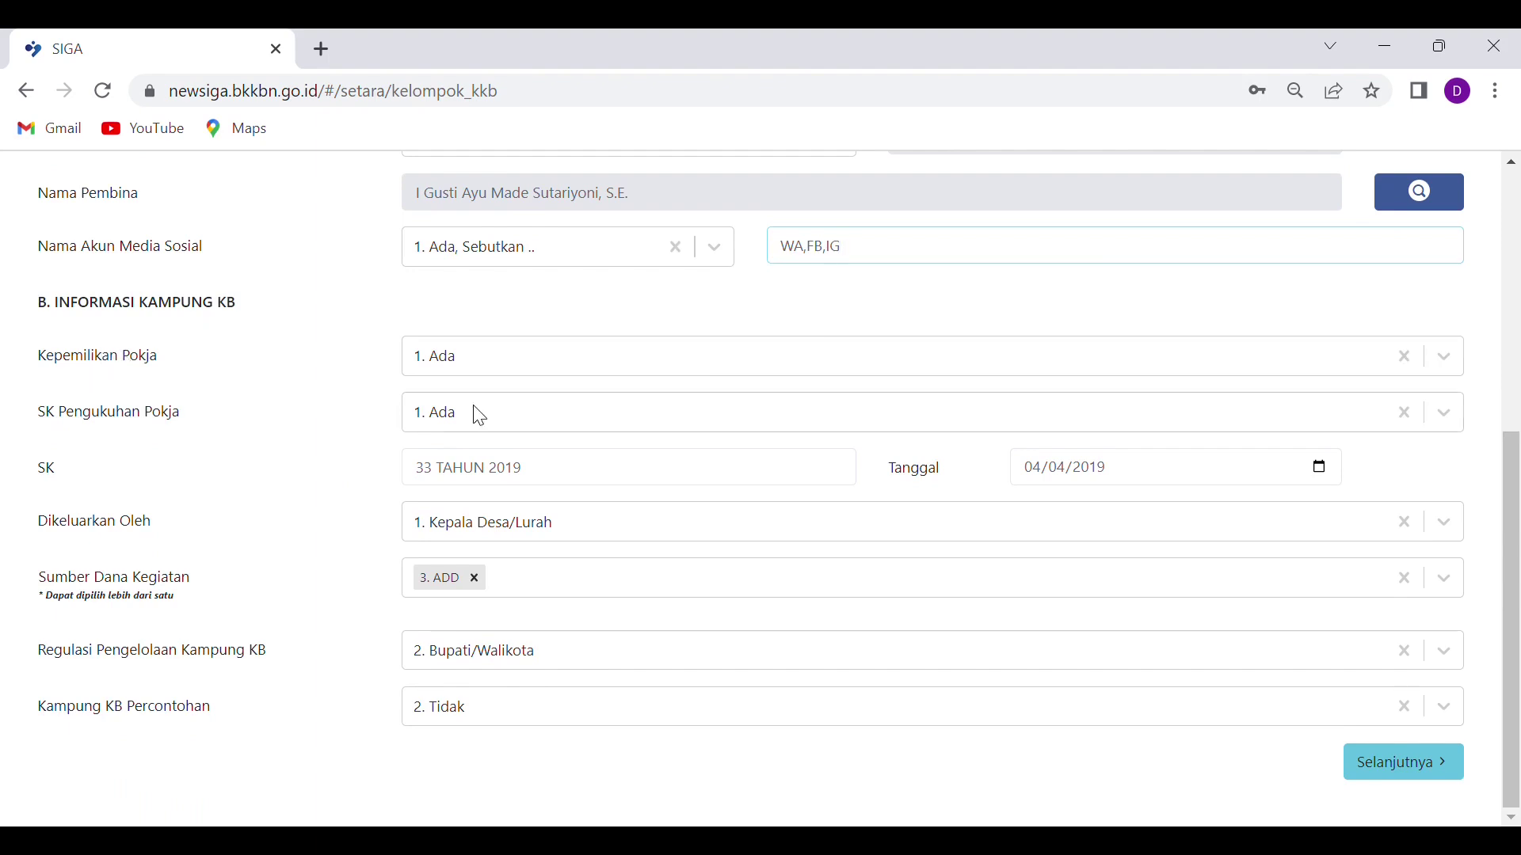
pyautogui.click(509, 367)
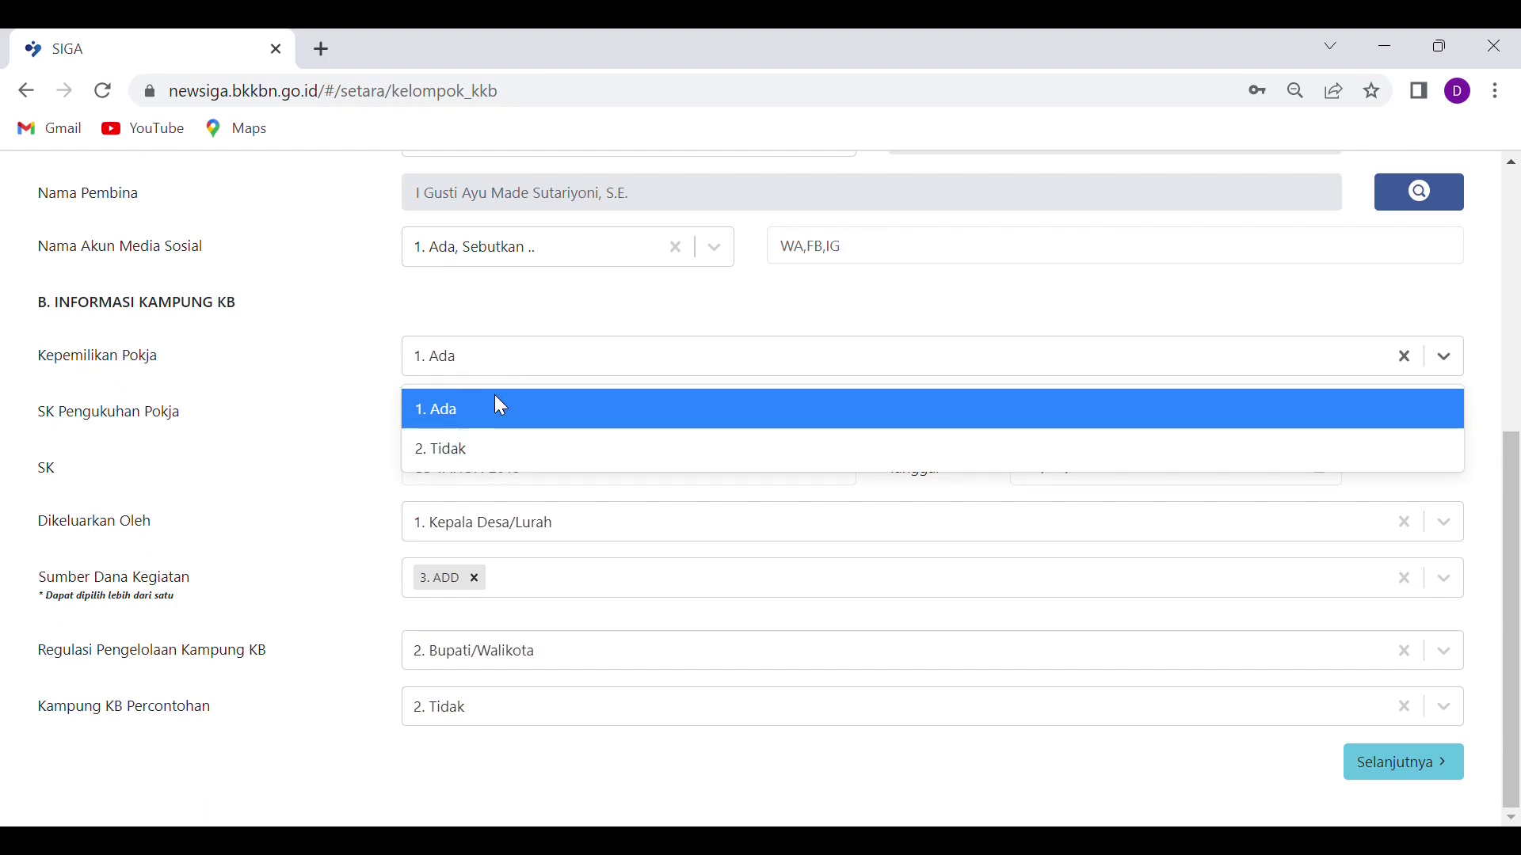
pyautogui.click(459, 447)
pyautogui.click(477, 368)
pyautogui.click(457, 429)
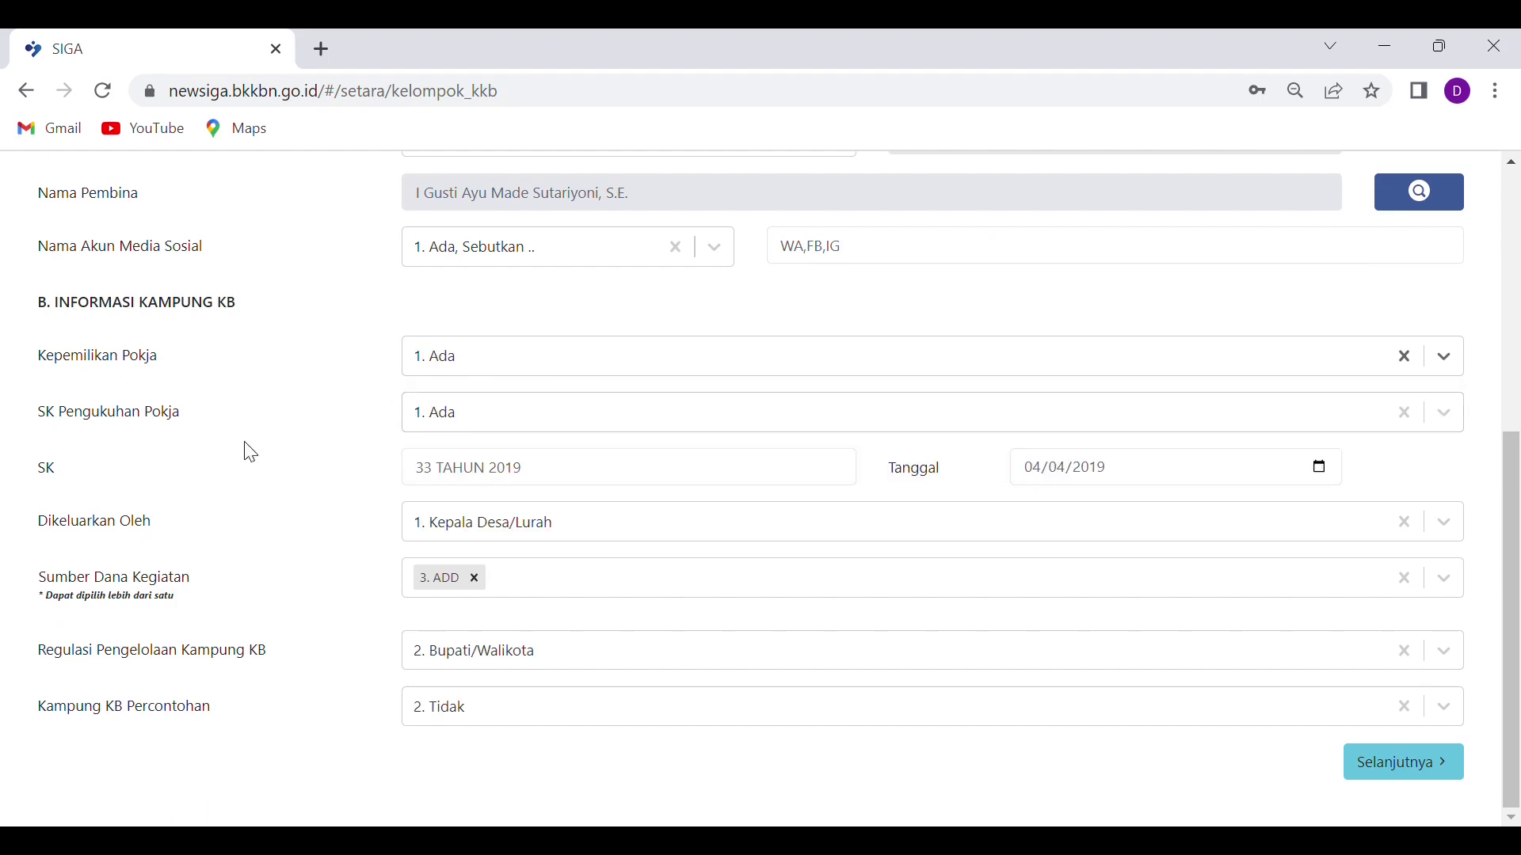
# Step: Switch SK Pengukuhan Pokja to 2. Tidak Ada and return it to 1. Ada
pyautogui.click(466, 420)
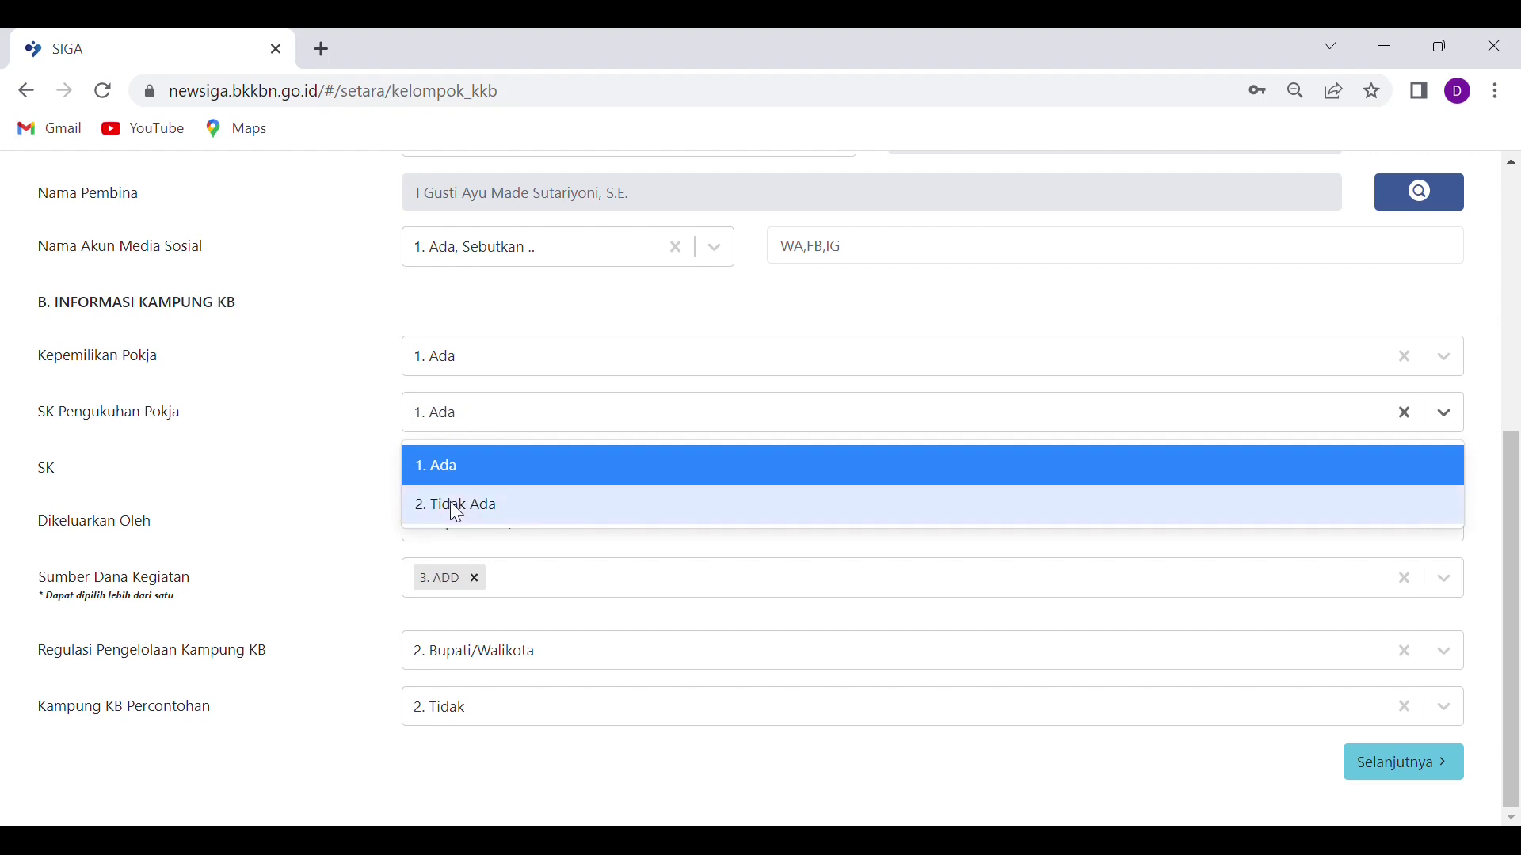
pyautogui.click(329, 502)
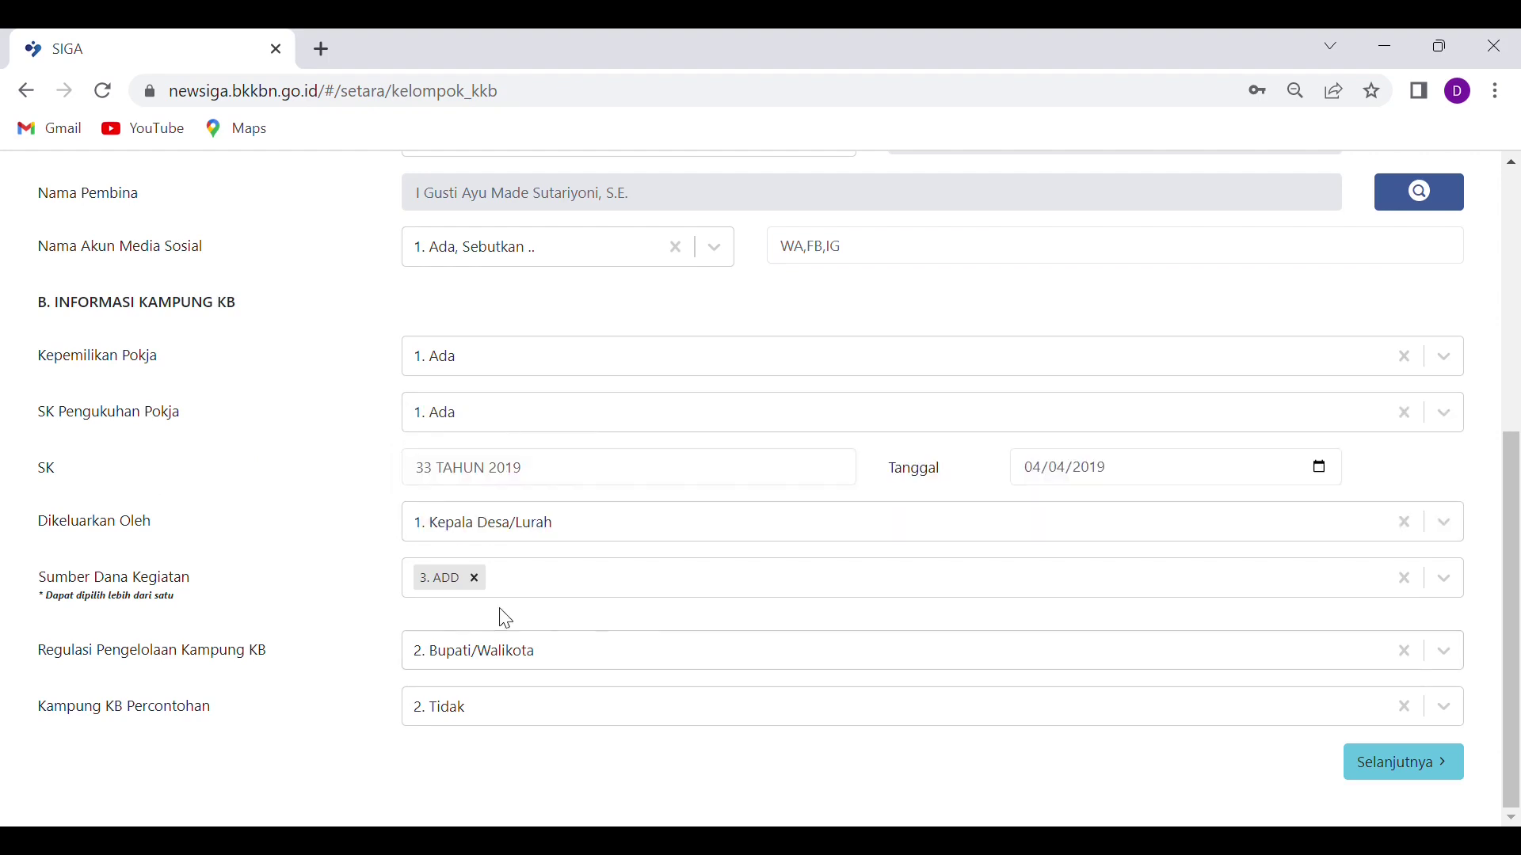
pyautogui.moveTo(547, 477); pyautogui.dragTo(254, 457)
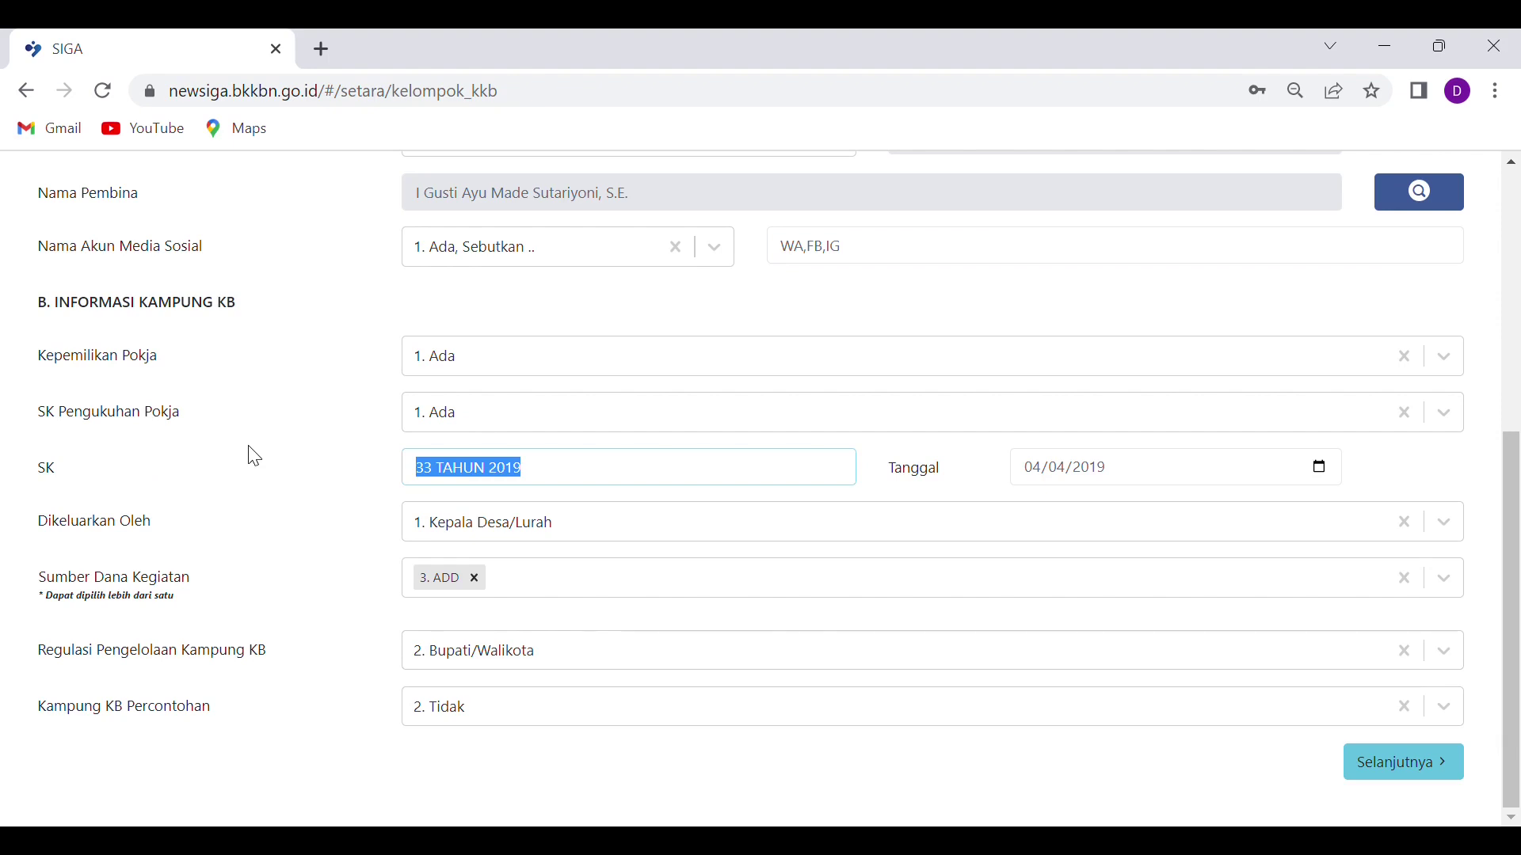
pyautogui.click(473, 428)
pyautogui.click(444, 503)
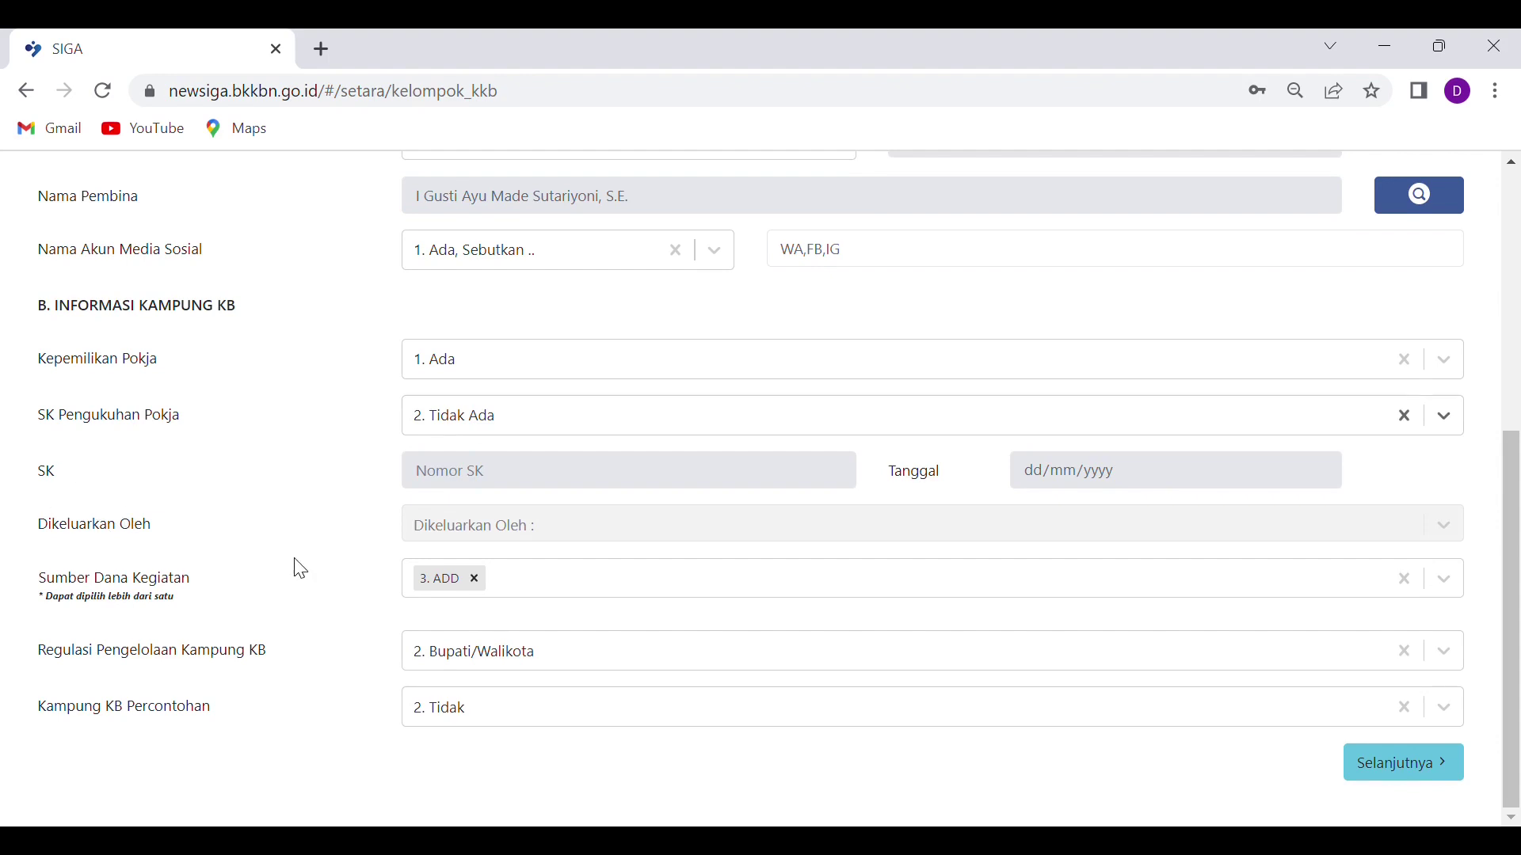
pyautogui.click(486, 428)
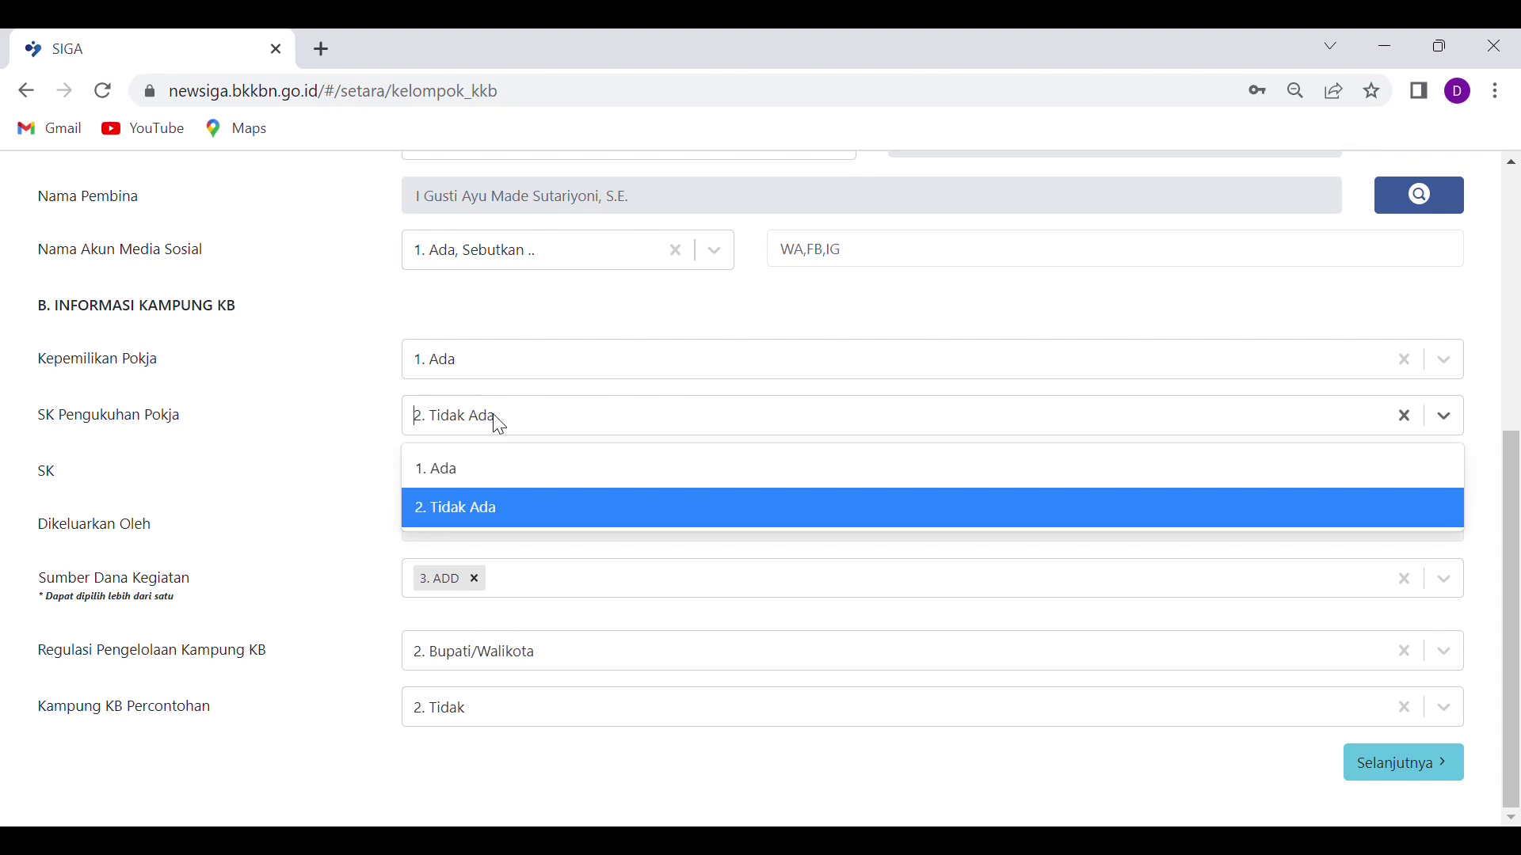
pyautogui.click(447, 479)
# Step: Enter NOMOR 24 TAHUN 2019 as the SK number and 04/04/2019 as its Tanggal
pyautogui.click(526, 474)
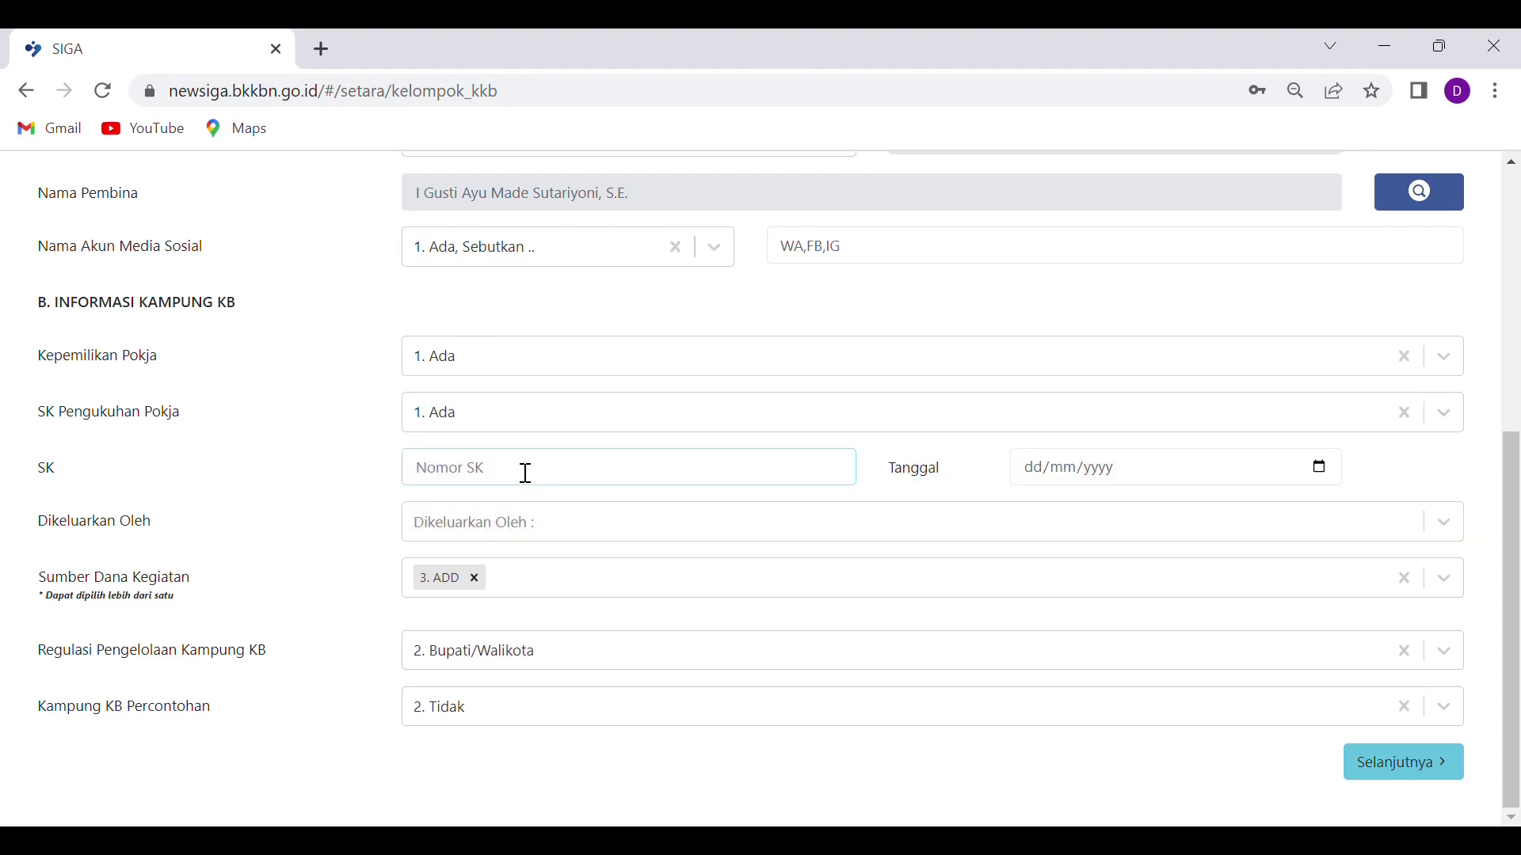
pyautogui.click(567, 536)
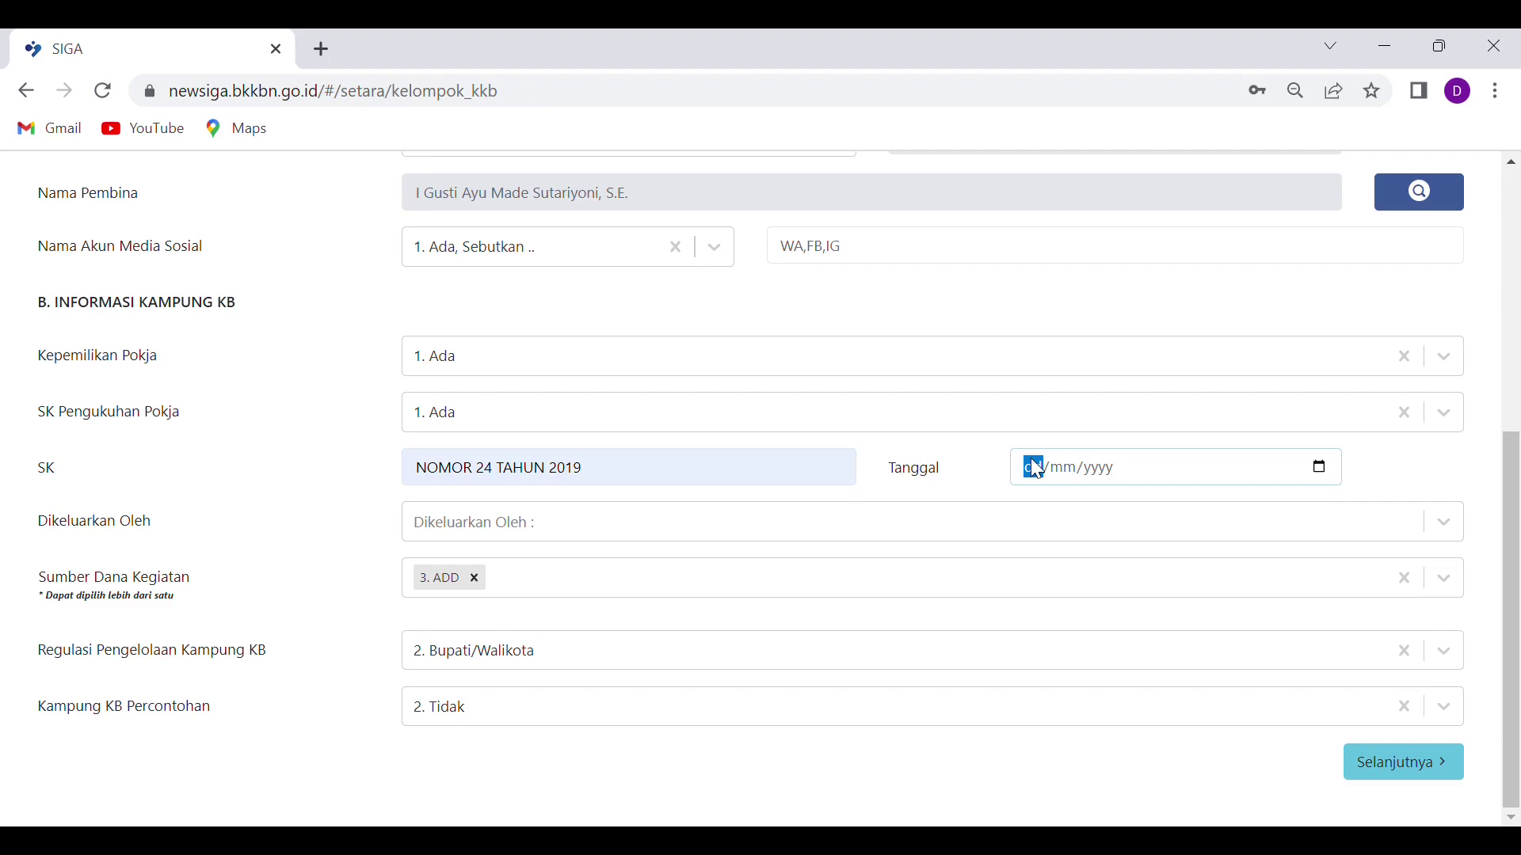
pyautogui.write('01/04/0200')
pyautogui.press('BackSpace')
pyautogui.write('2019')
# Step: Set Dikeluarkan Oleh to 1. Kepala Desa/Lurah for the SK
pyautogui.click(558, 533)
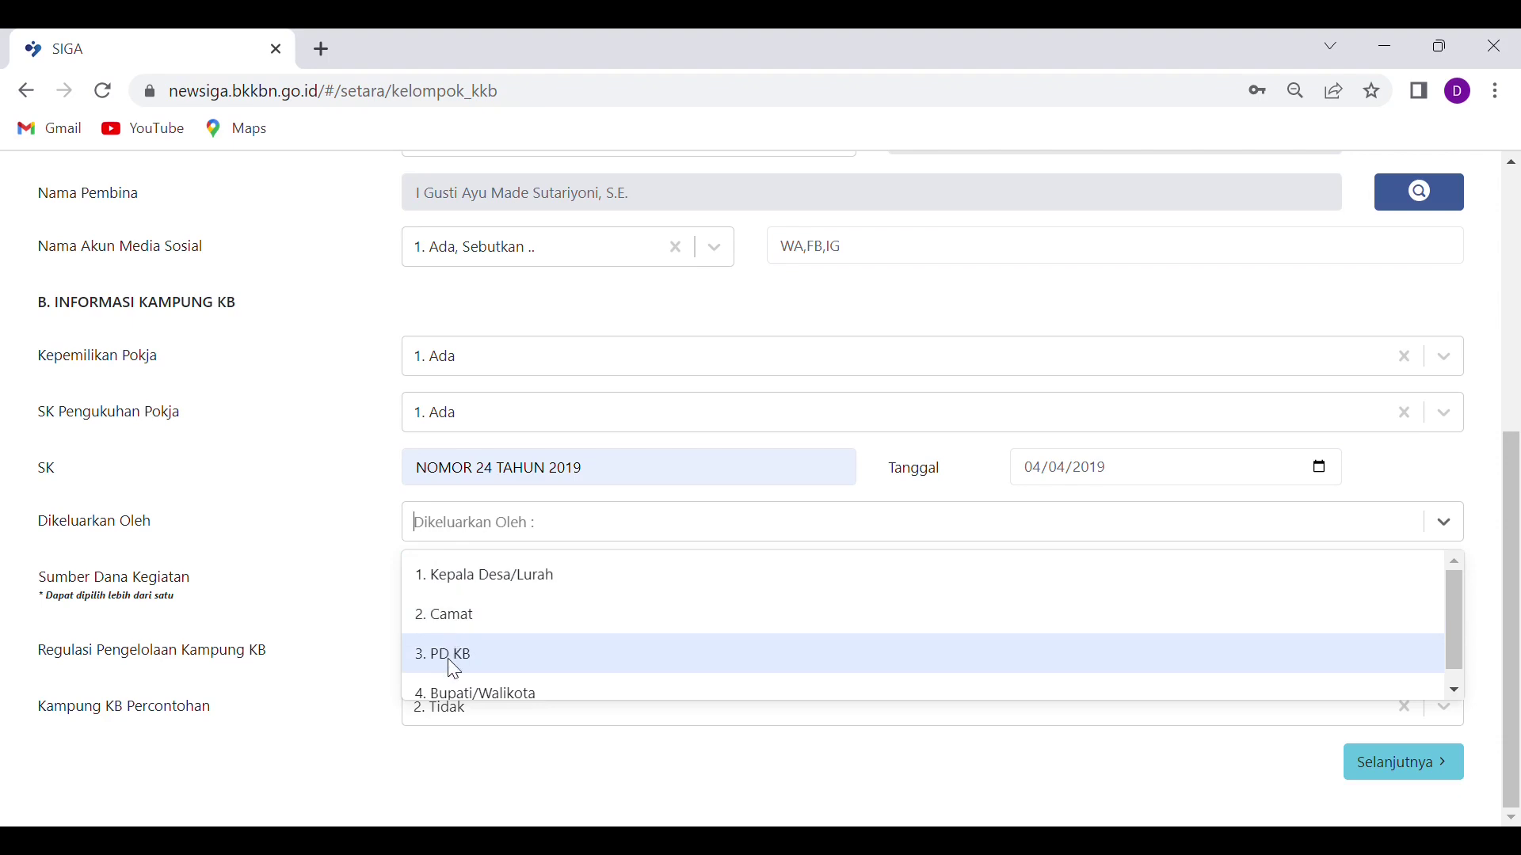
pyautogui.scroll(-1, 448, 658)
pyautogui.scroll(1, 494, 635)
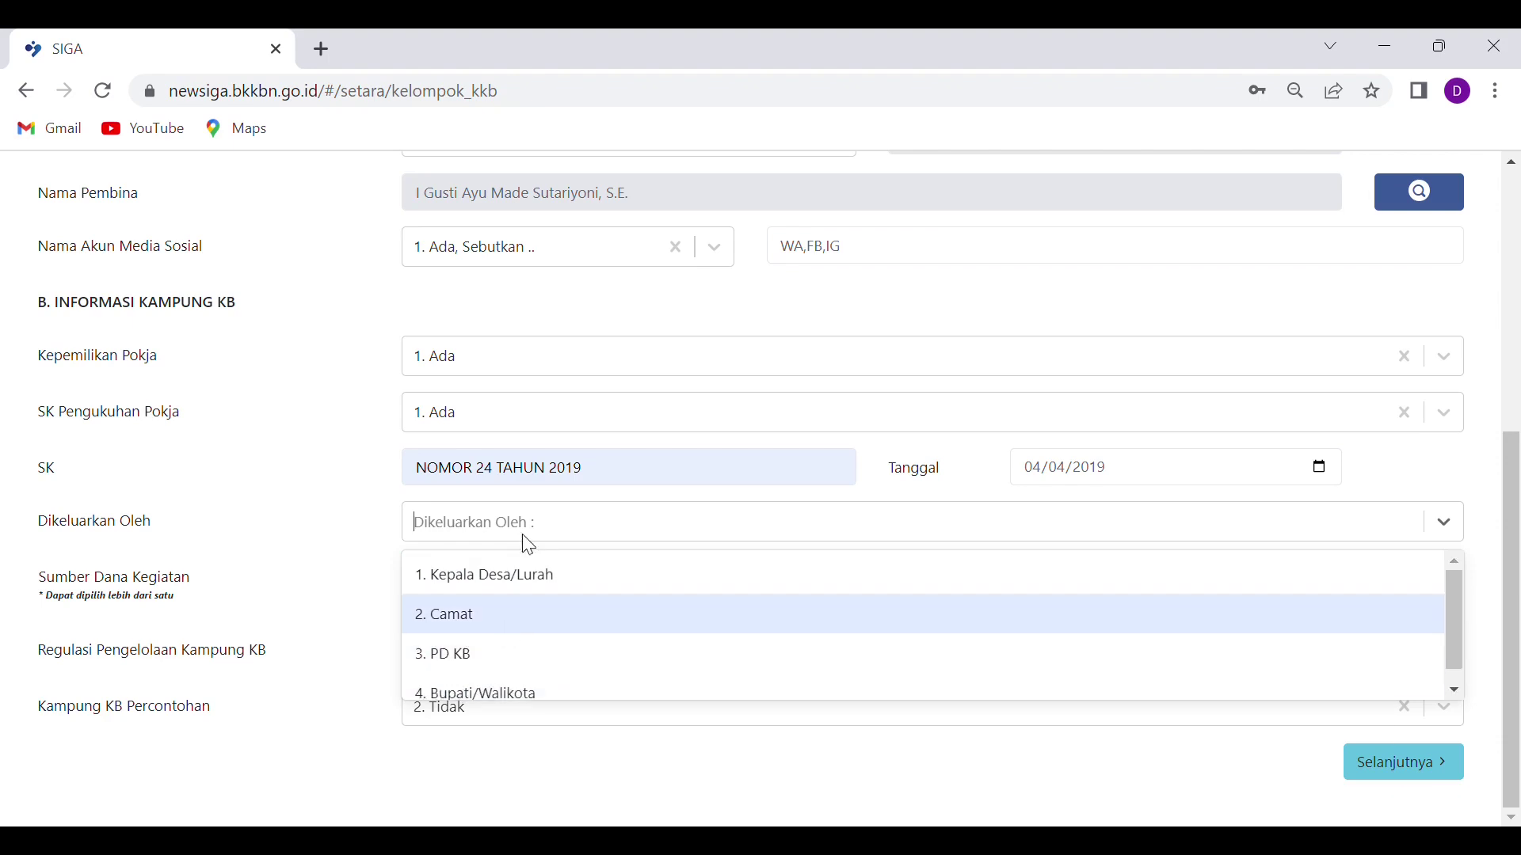
pyautogui.click(494, 581)
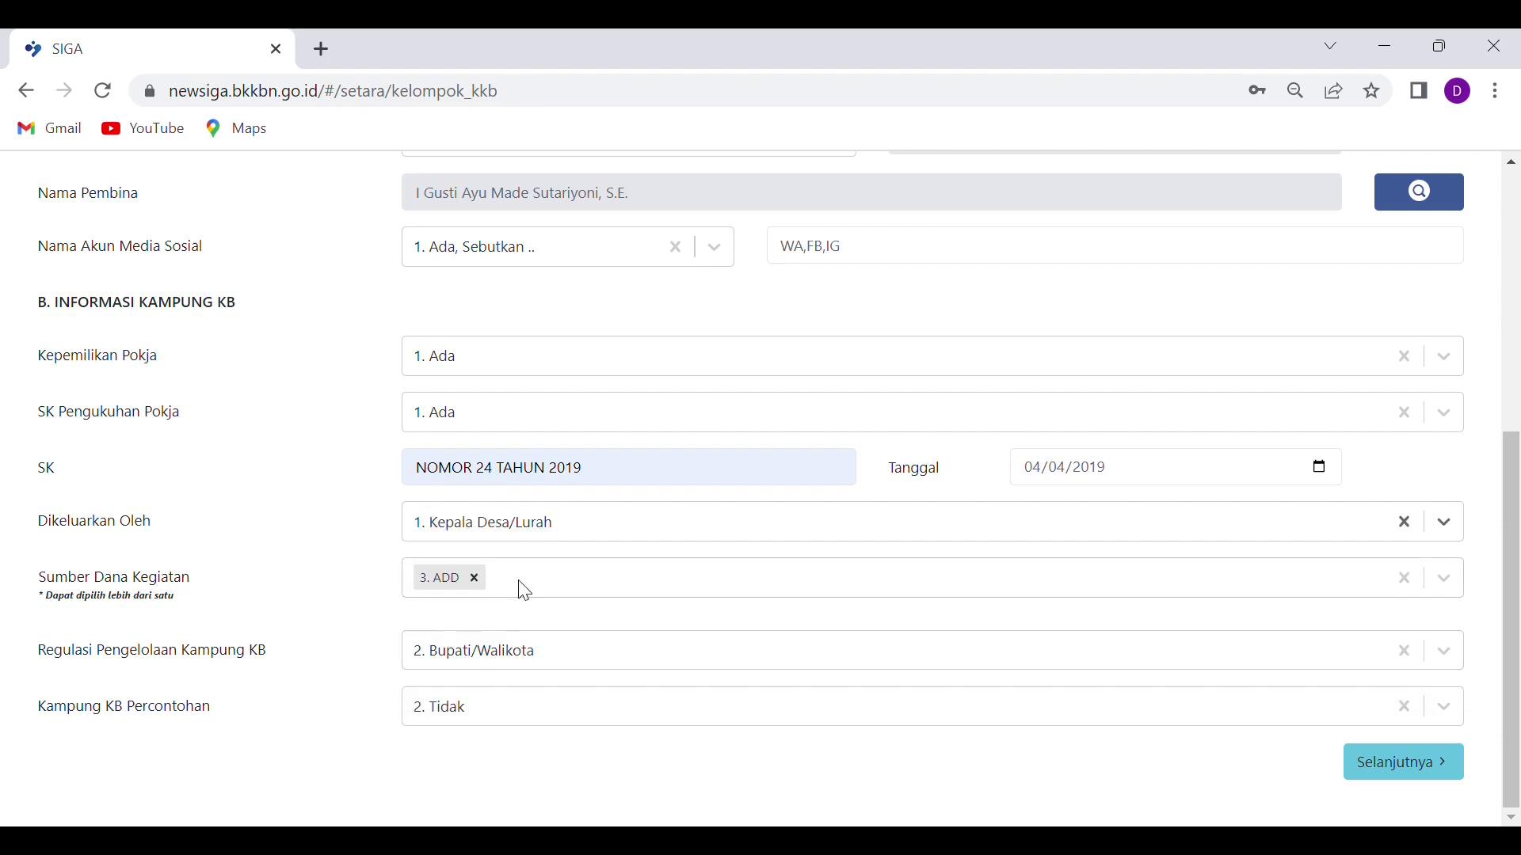
# Step: Examine the funding source options for Sumber Dana Kegiatan and close the list without adding one
pyautogui.click(525, 592)
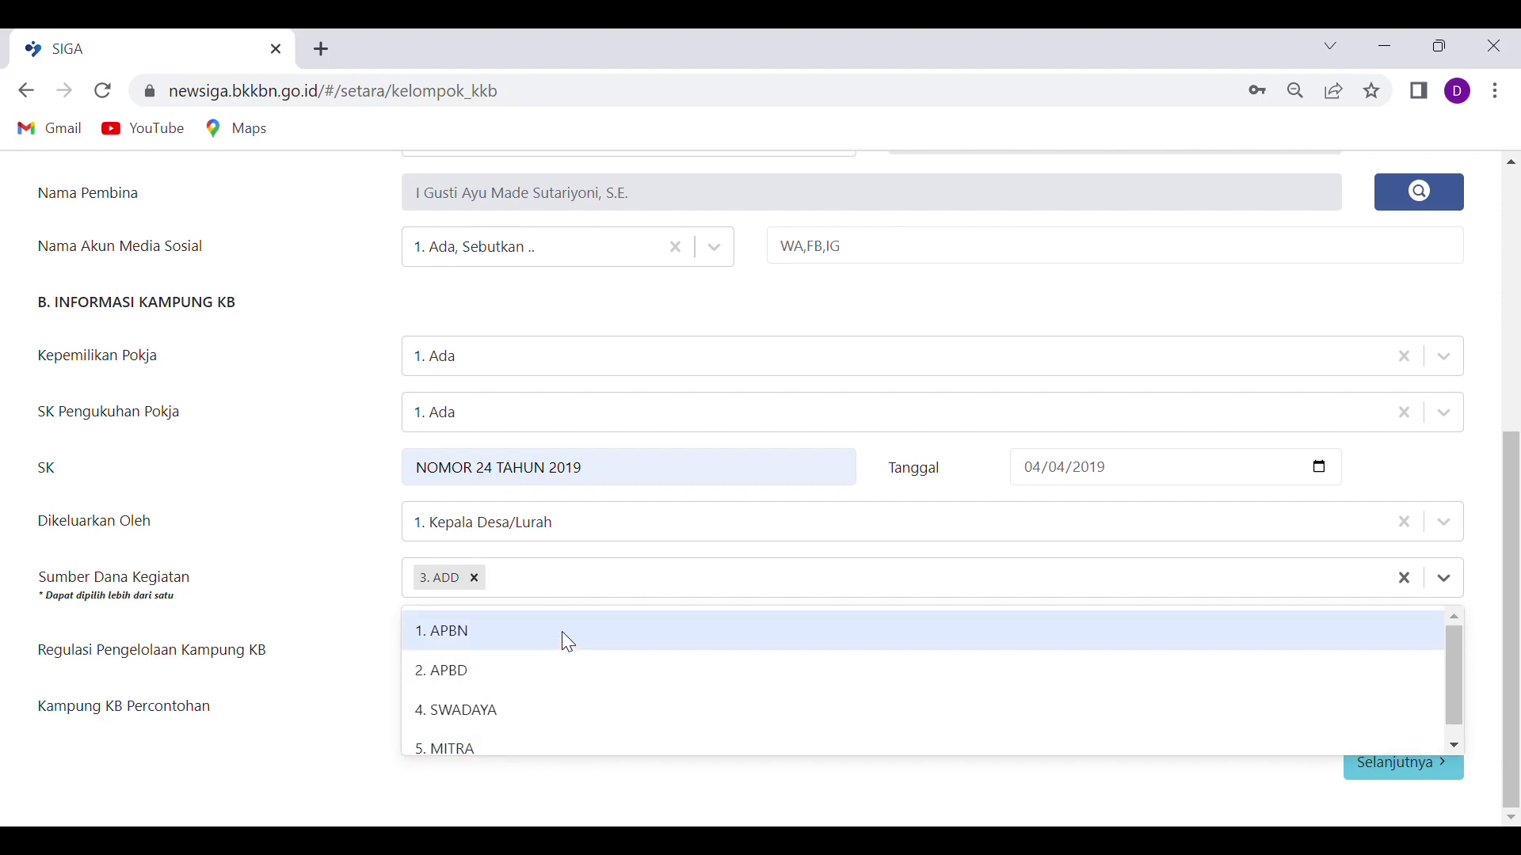
pyautogui.scroll(-1, 567, 638)
pyautogui.scroll(1, 569, 642)
pyautogui.scroll(-1, 567, 641)
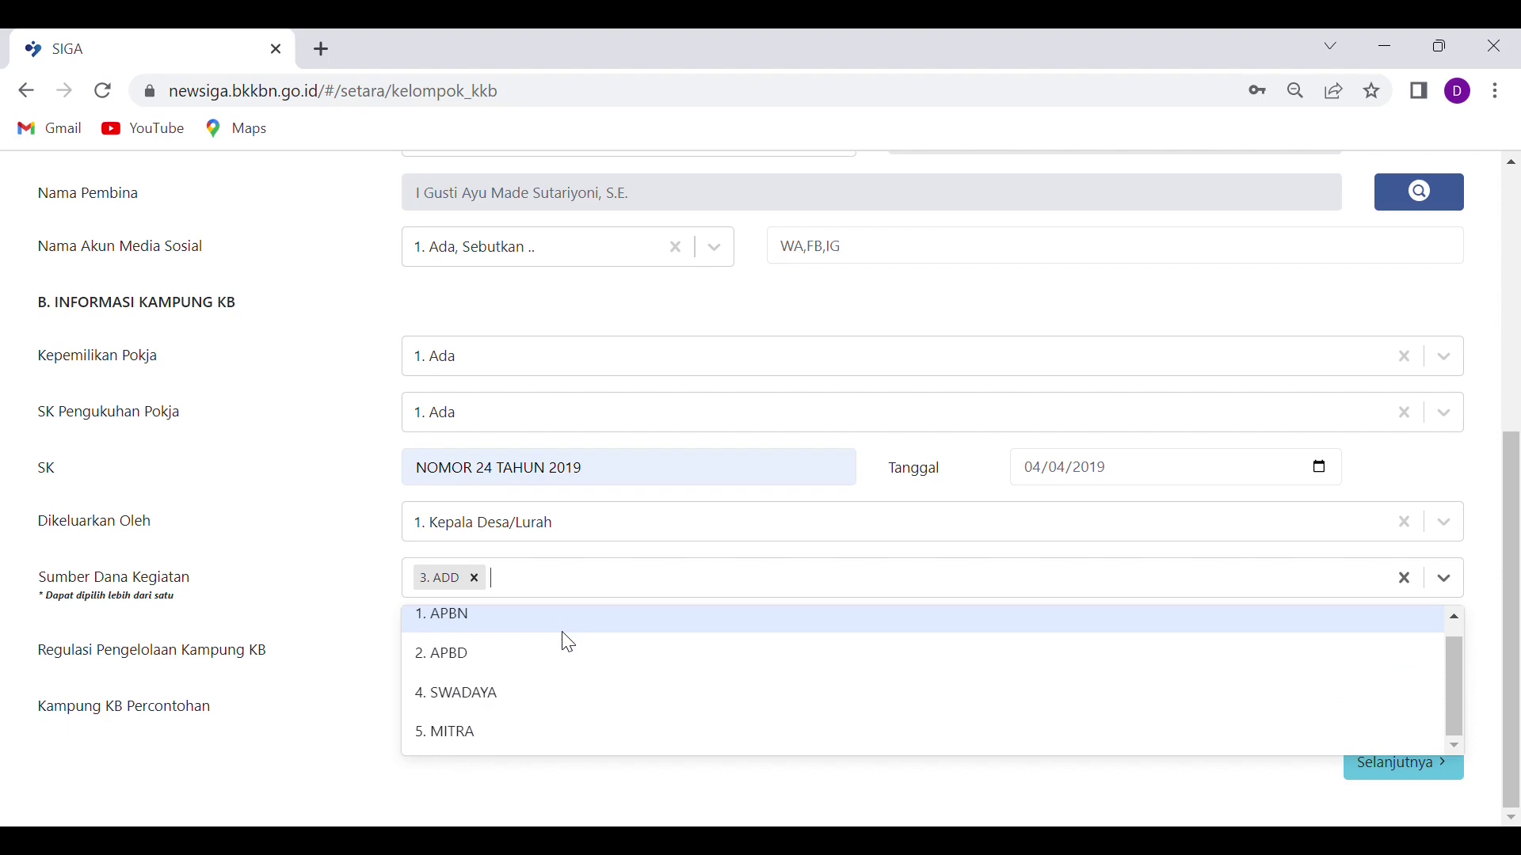
pyautogui.click(556, 586)
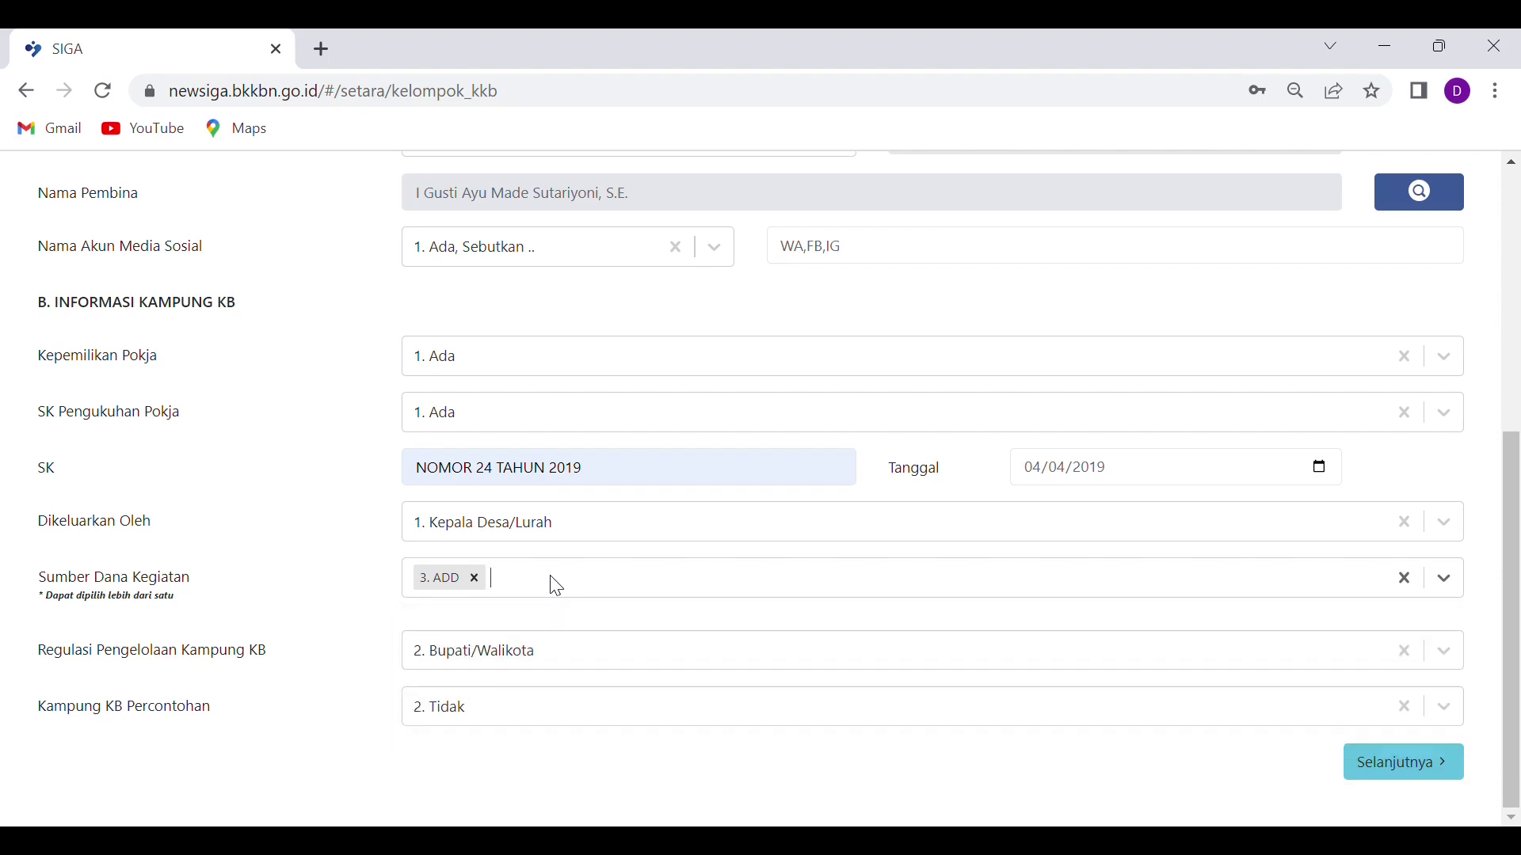
# Step: Select 2. Bupati/Walikota for Regulasi Pengelolaan Kampung KB and check the Kampung KB Percontohan options without choosing another one
pyautogui.click(593, 660)
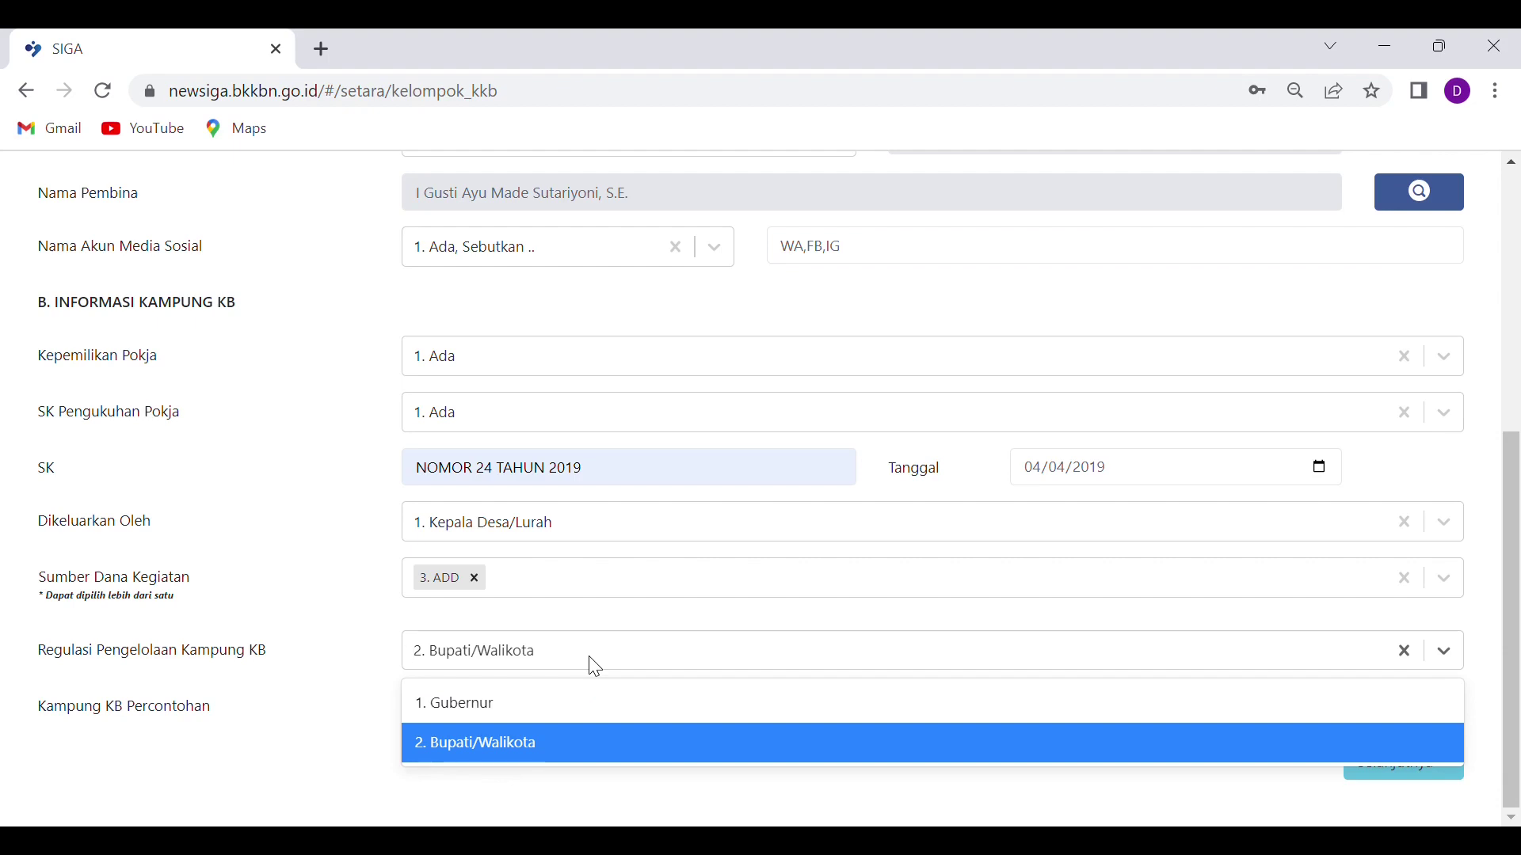
pyautogui.click(545, 742)
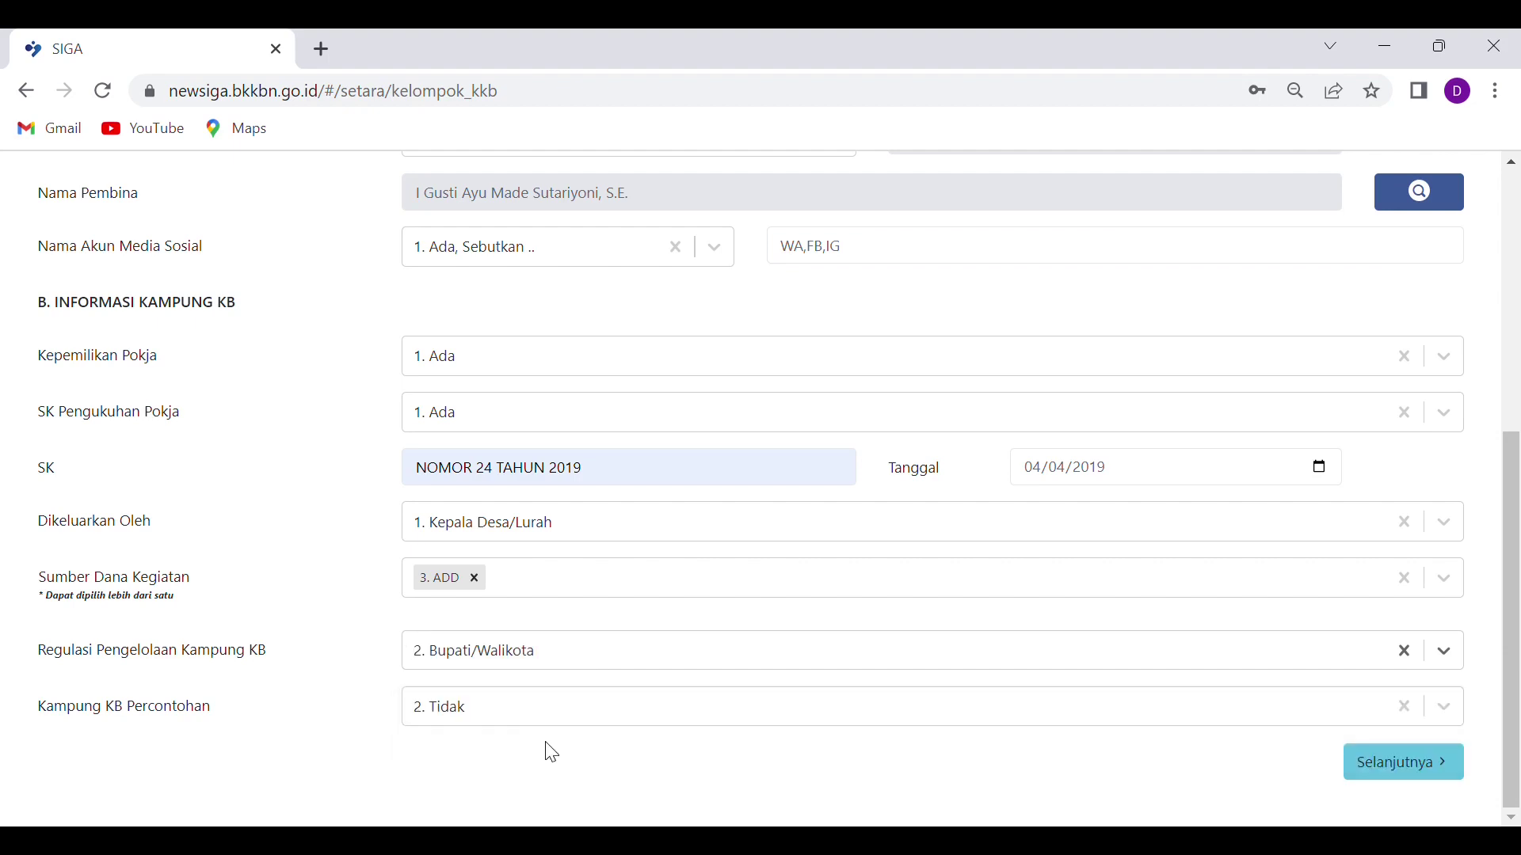
pyautogui.click(500, 705)
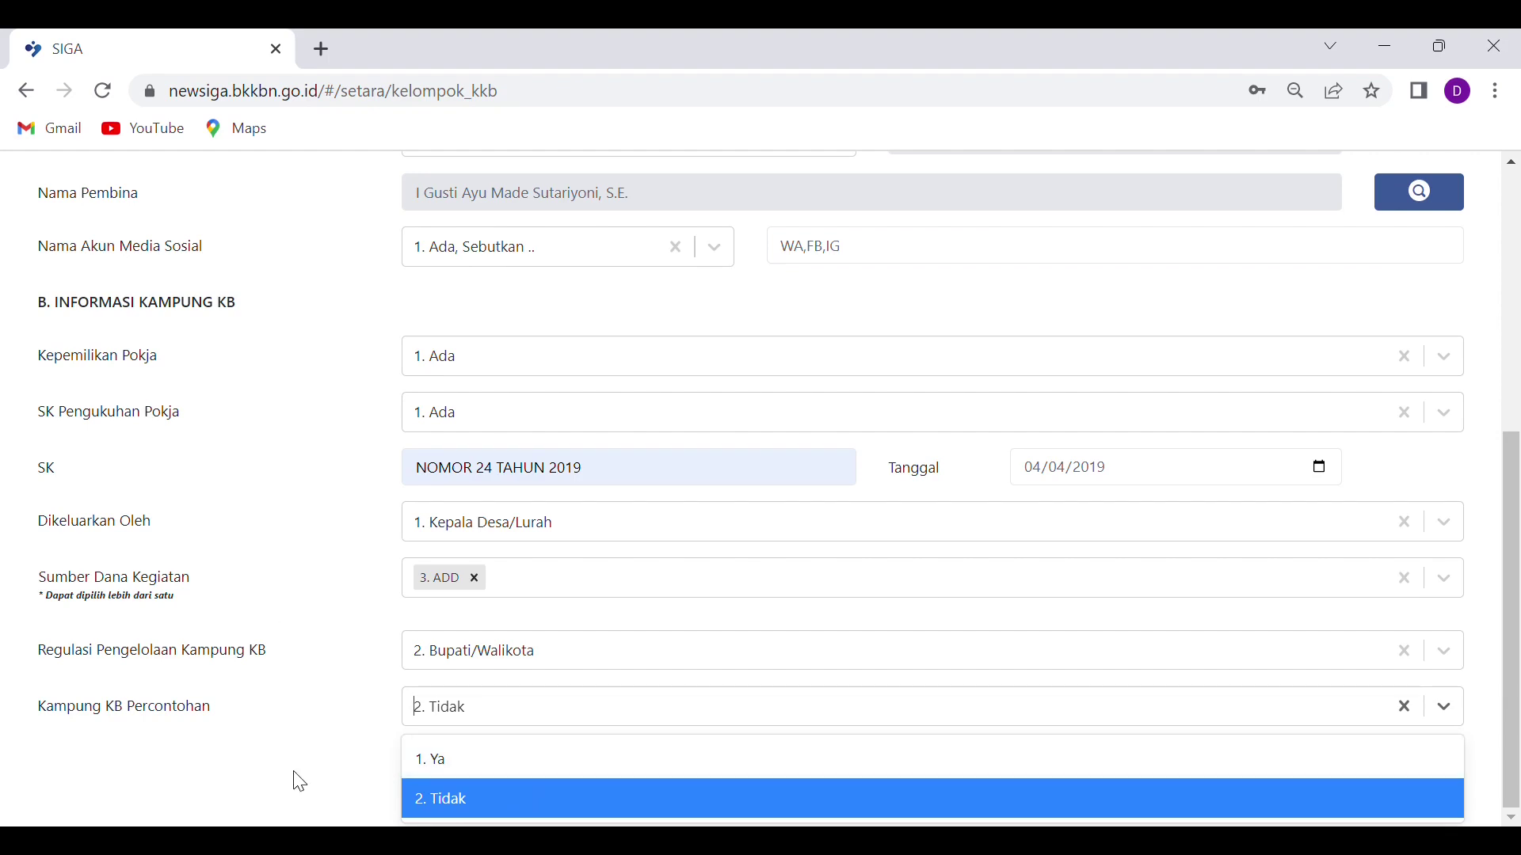
pyautogui.click(298, 733)
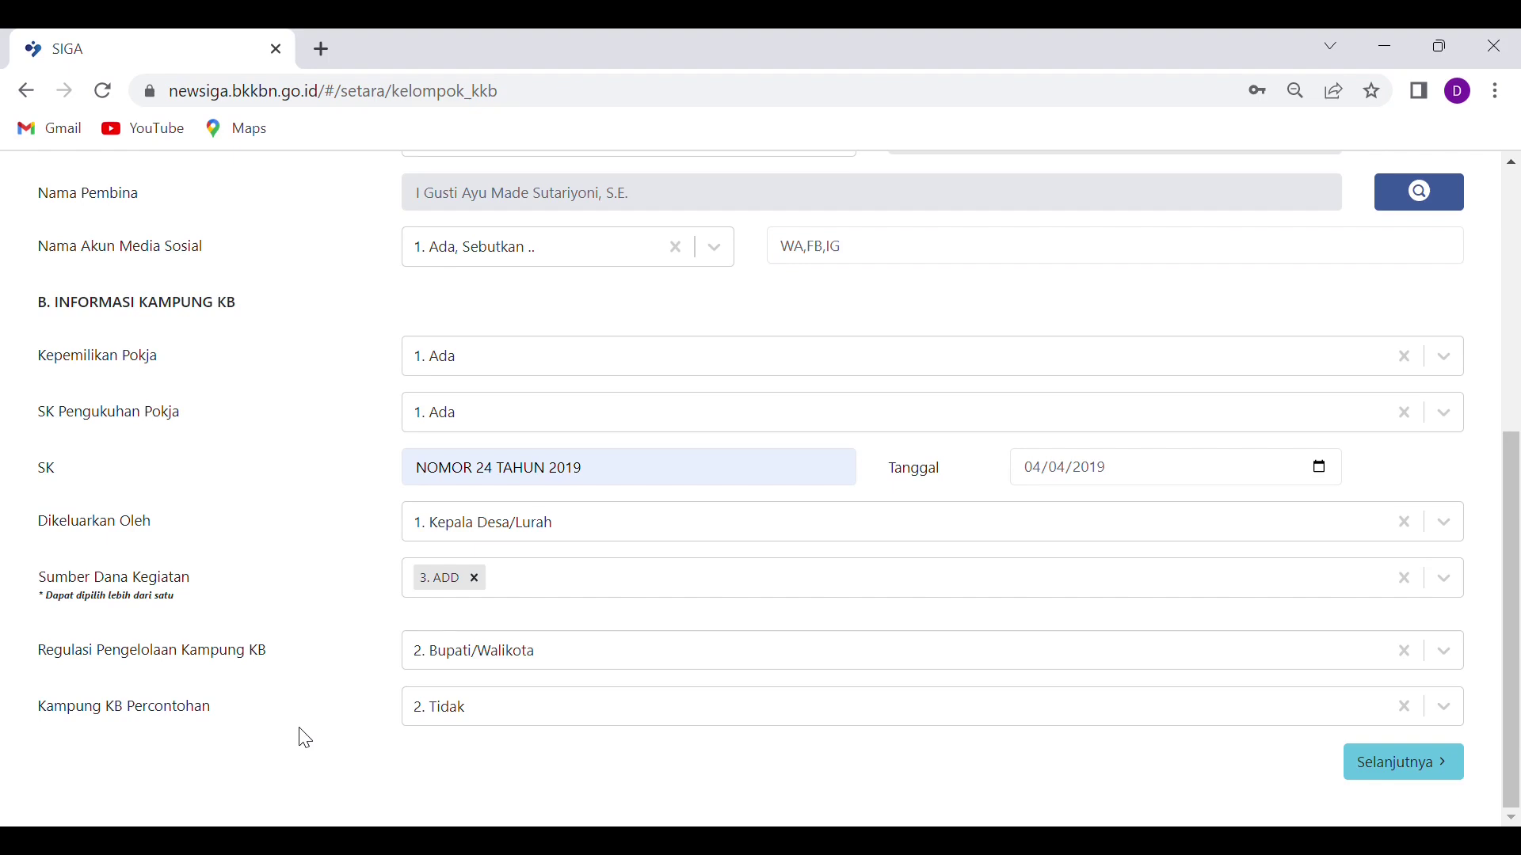
# Step: Review the entries in sections A and B of the registration card and continue to section C. Pengurus Pokja
pyautogui.scroll(2, 849, 373)
pyautogui.scroll(4, 819, 416)
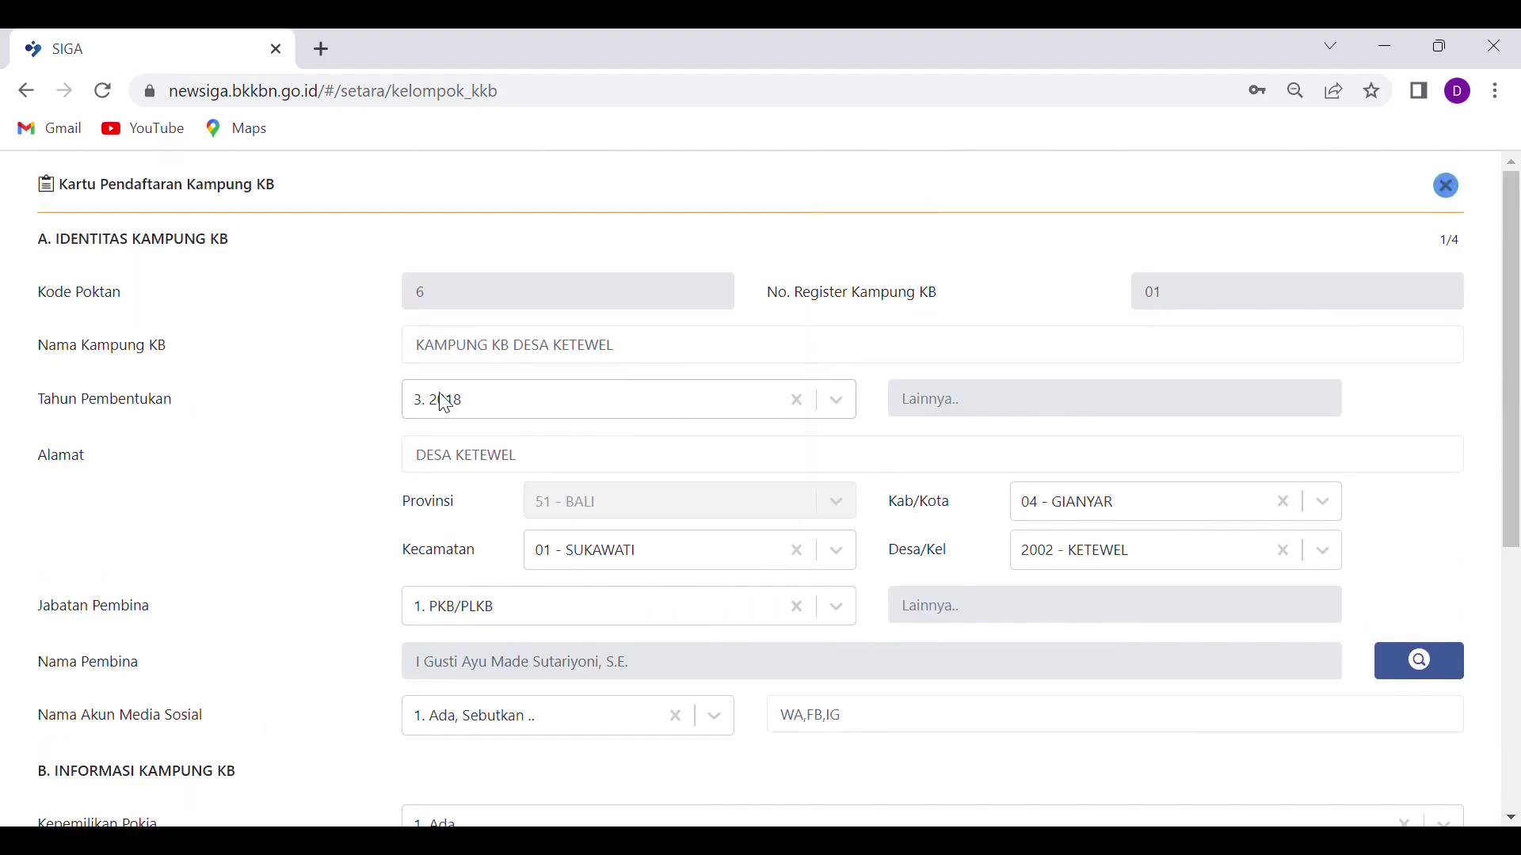
pyautogui.scroll(-6, 444, 403)
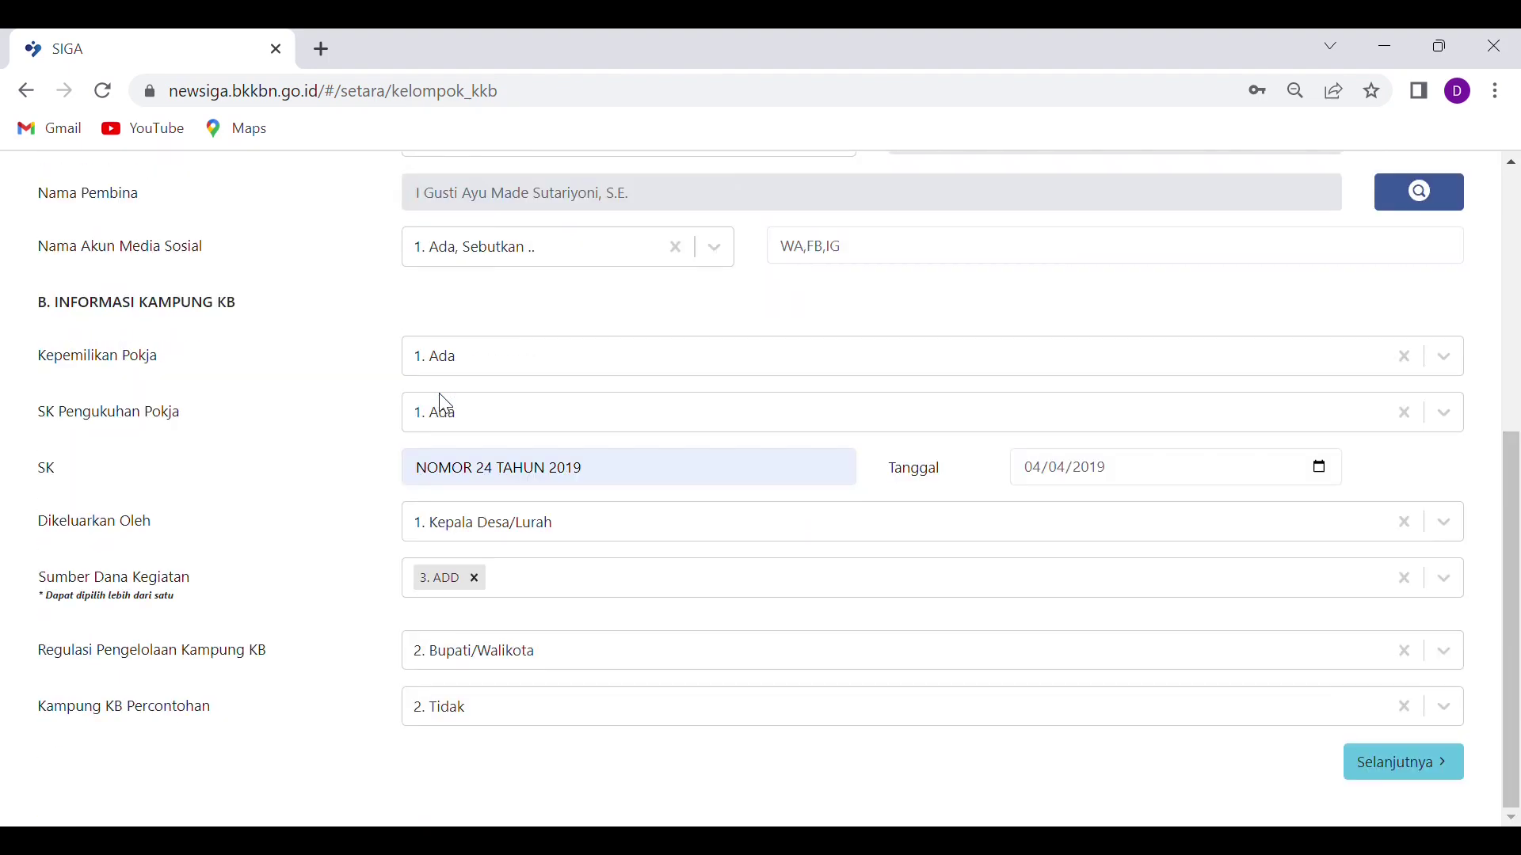
pyautogui.click(1381, 784)
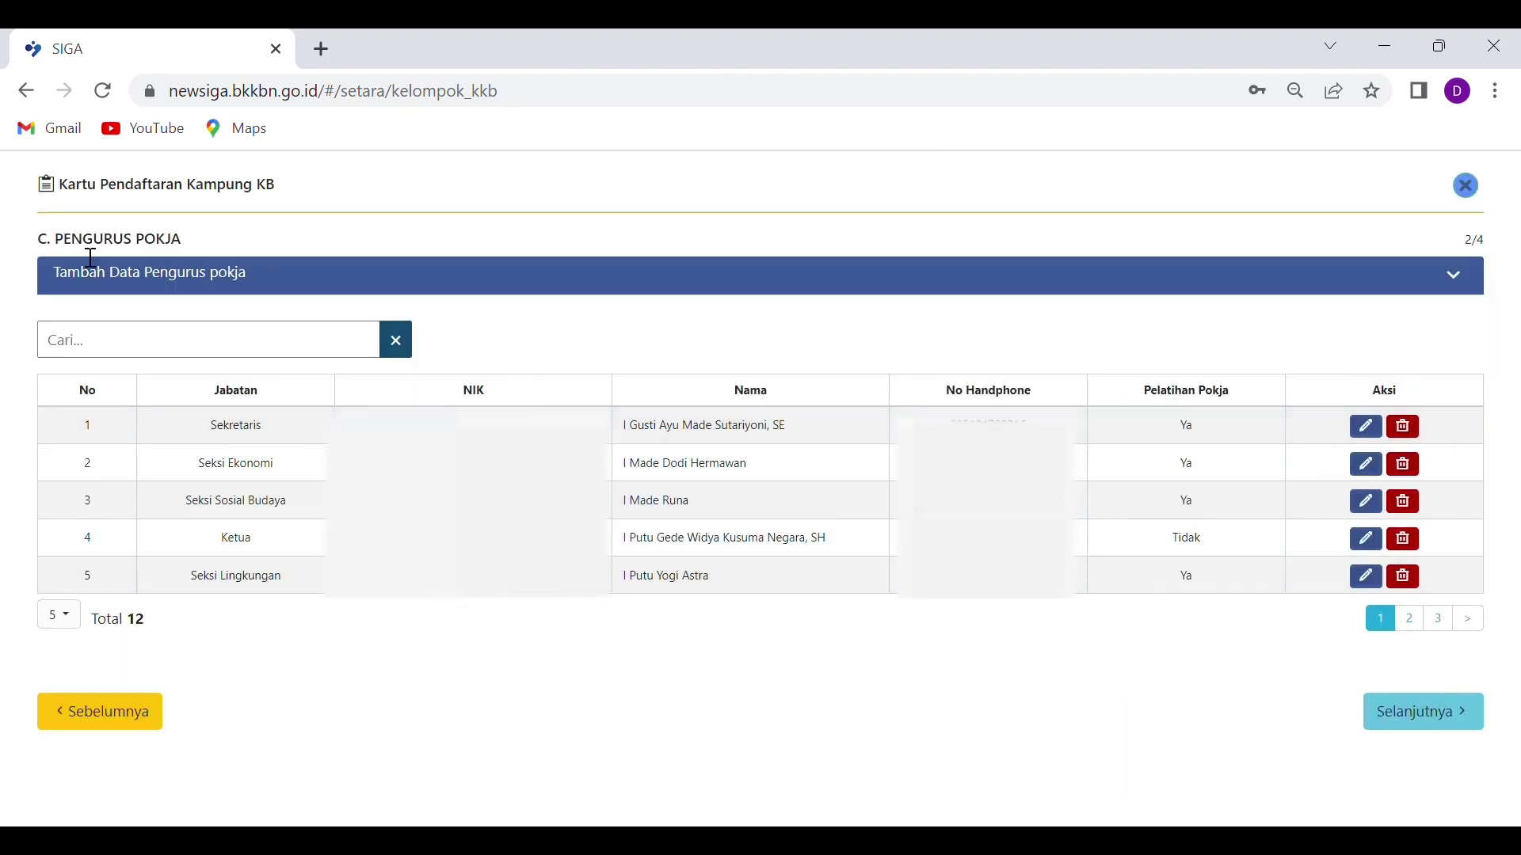
# Step: Show 12 rows per page in the Pengurus Pokja table and examine the listed positions
pyautogui.click(60, 619)
pyautogui.click(105, 675)
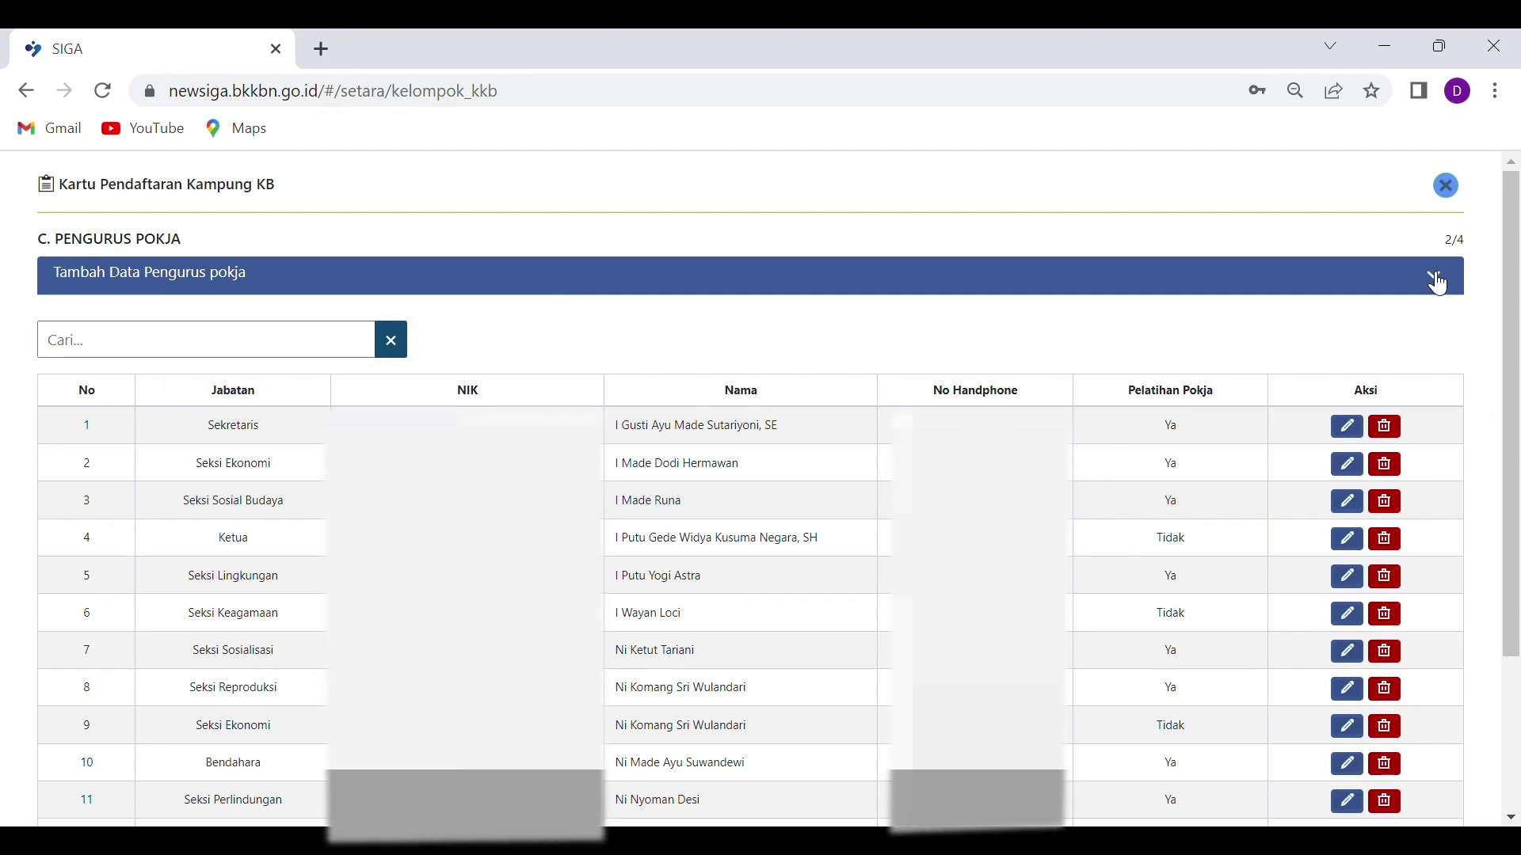
pyautogui.scroll(-3, 750, 475)
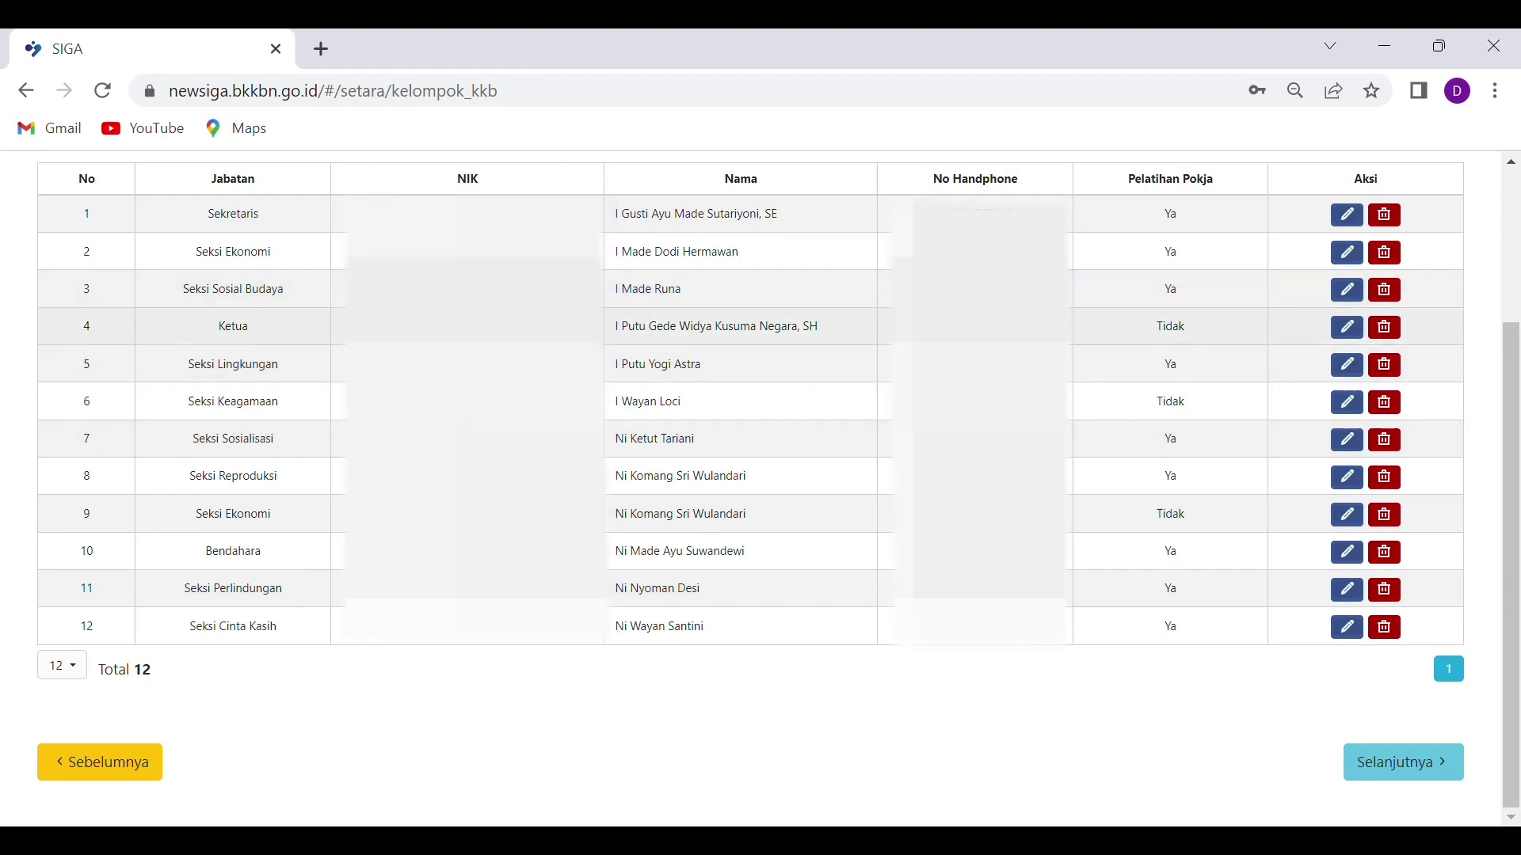
pyautogui.scroll(3, 237, 459)
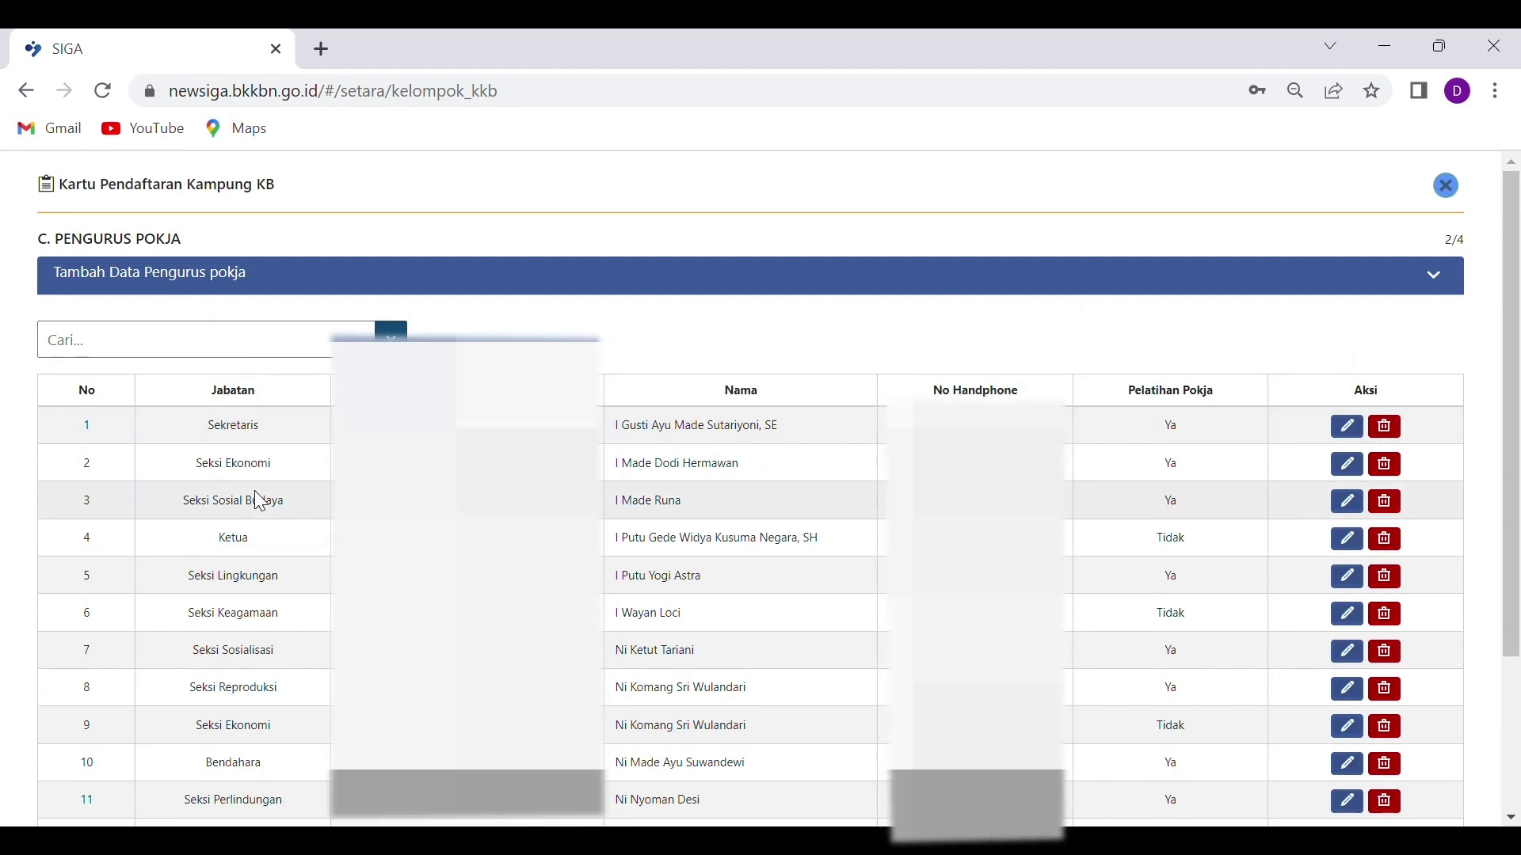
pyautogui.scroll(-2, 261, 500)
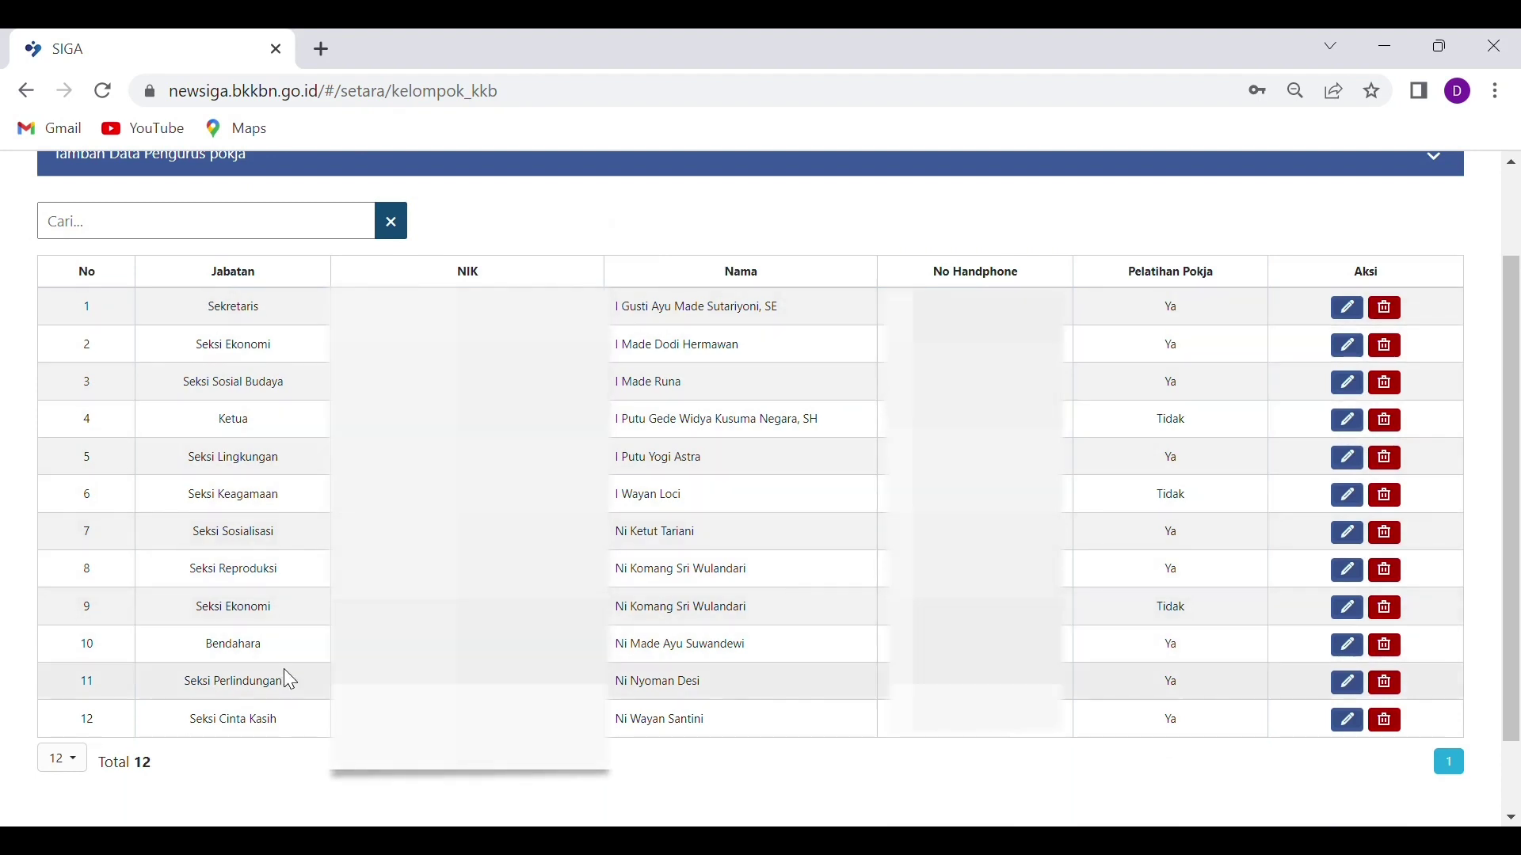
pyautogui.scroll(2, 1070, 624)
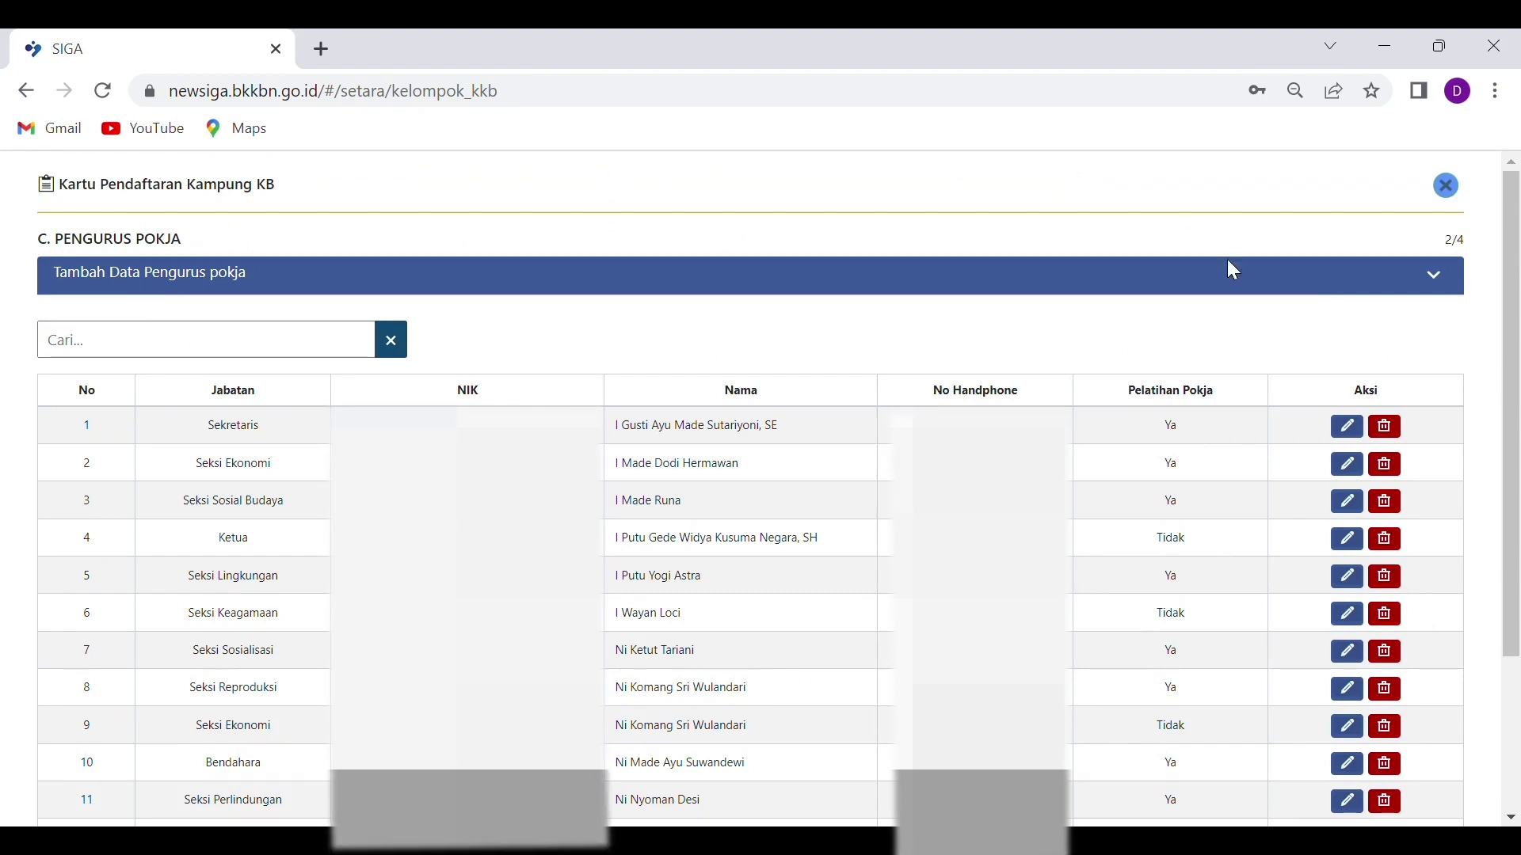
# Step: Open the Tambah Data Pengurus pokja form, look through the available positions and choose Ketua as the Jabatan
pyautogui.click(1441, 279)
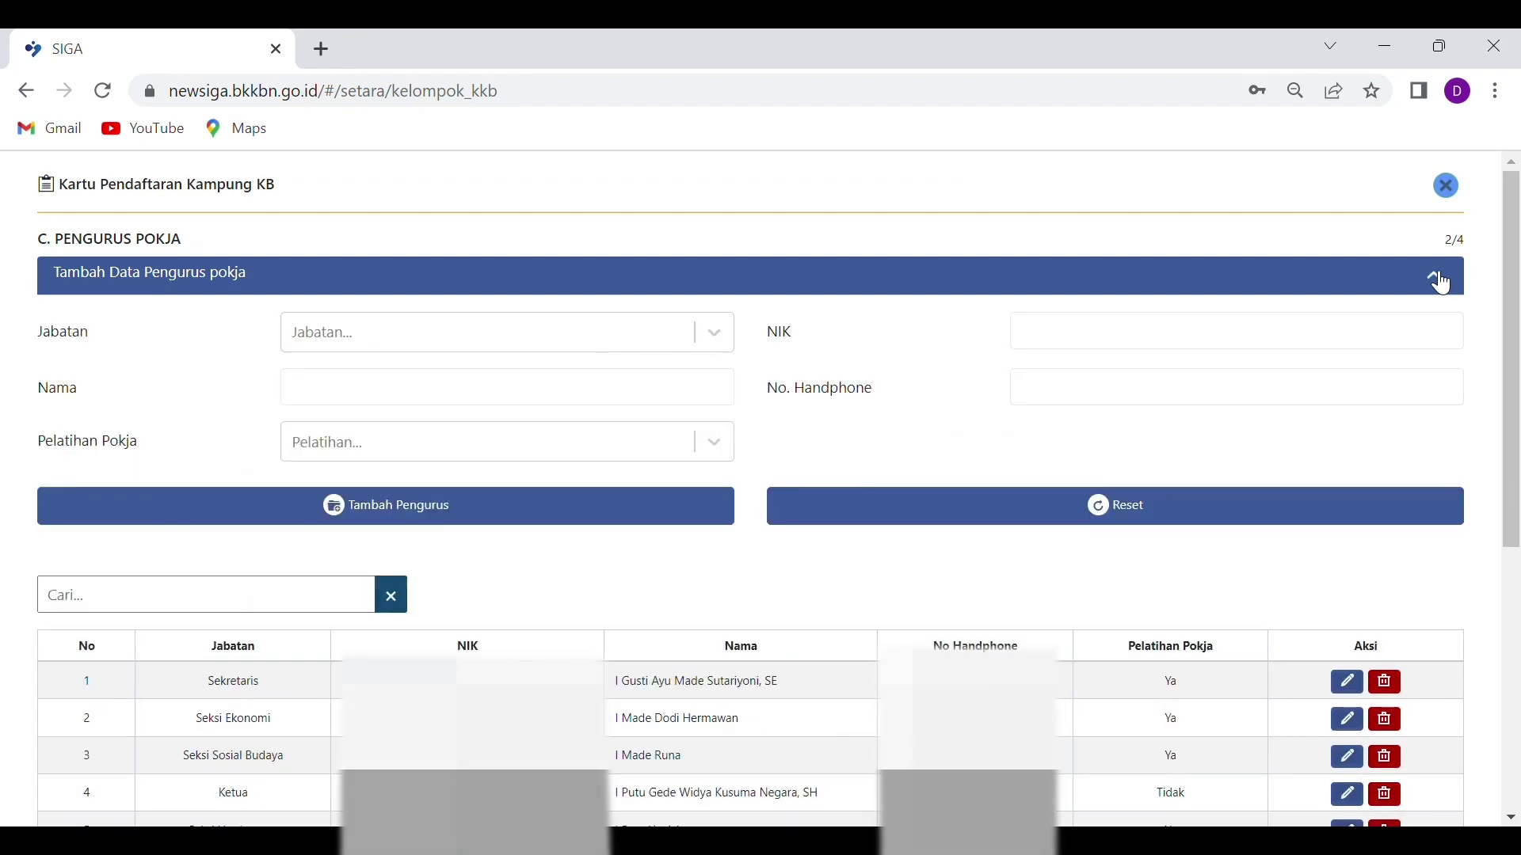
pyautogui.click(715, 343)
pyautogui.scroll(-5, 333, 420)
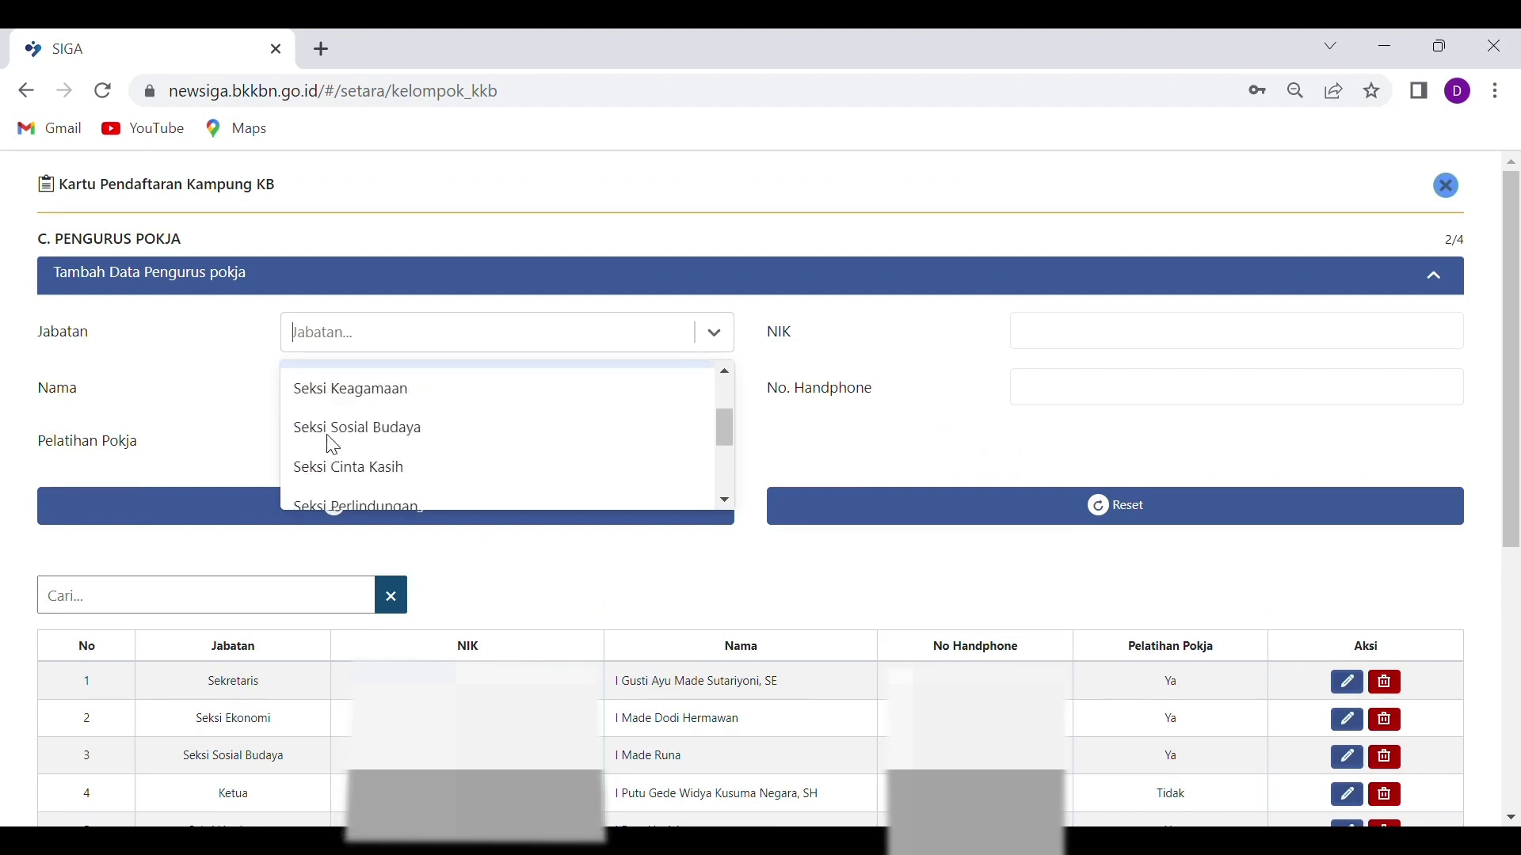
pyautogui.scroll(5, 327, 435)
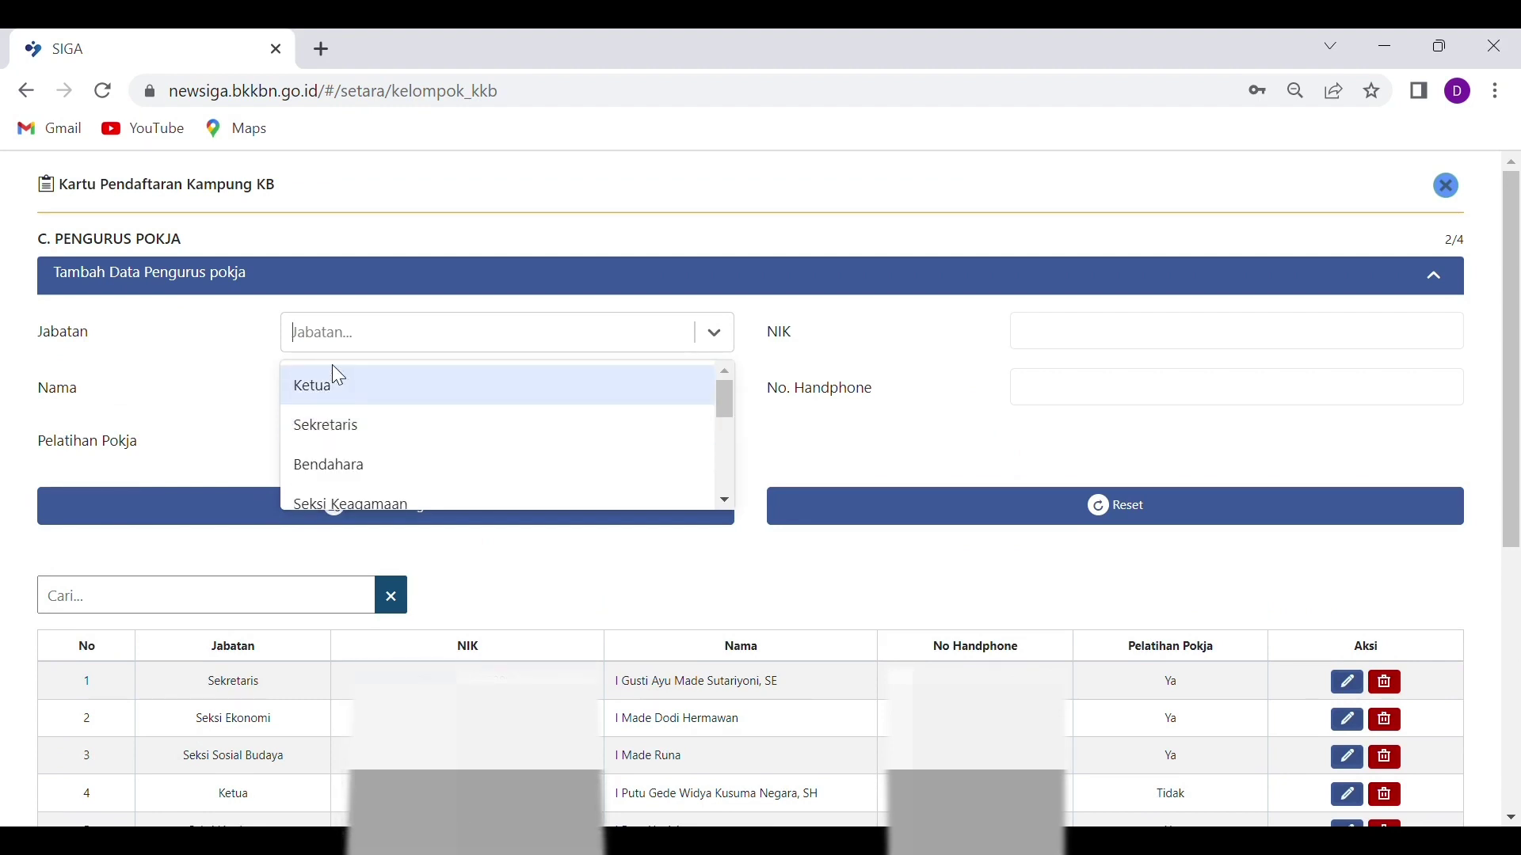
pyautogui.click(313, 388)
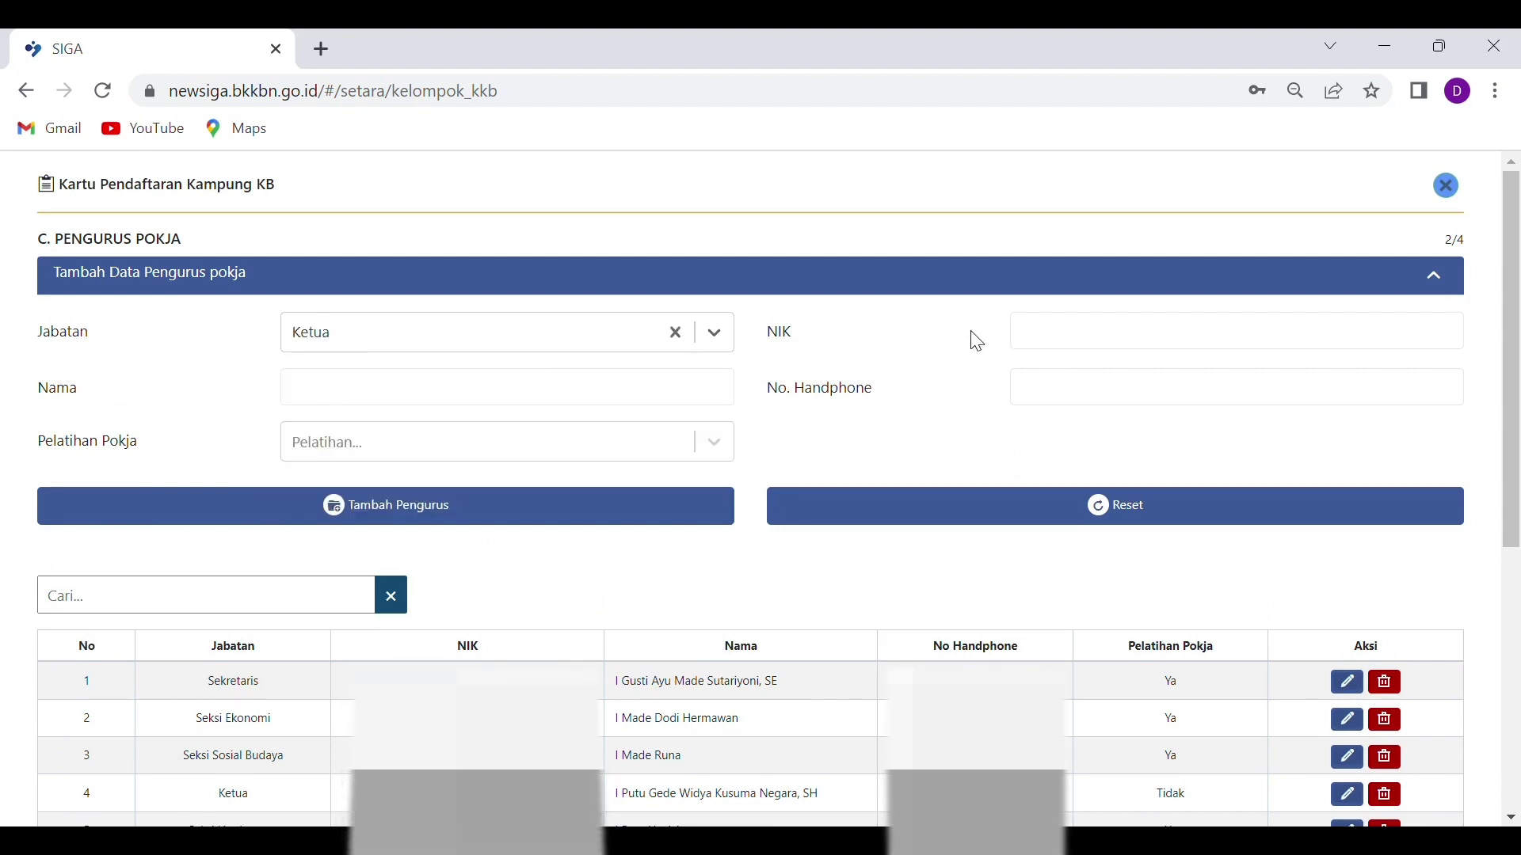
# Step: Check the NIK, No. Handphone and Pelatihan Pokja fields and try to add the Ketua entry with them left empty
pyautogui.click(1043, 346)
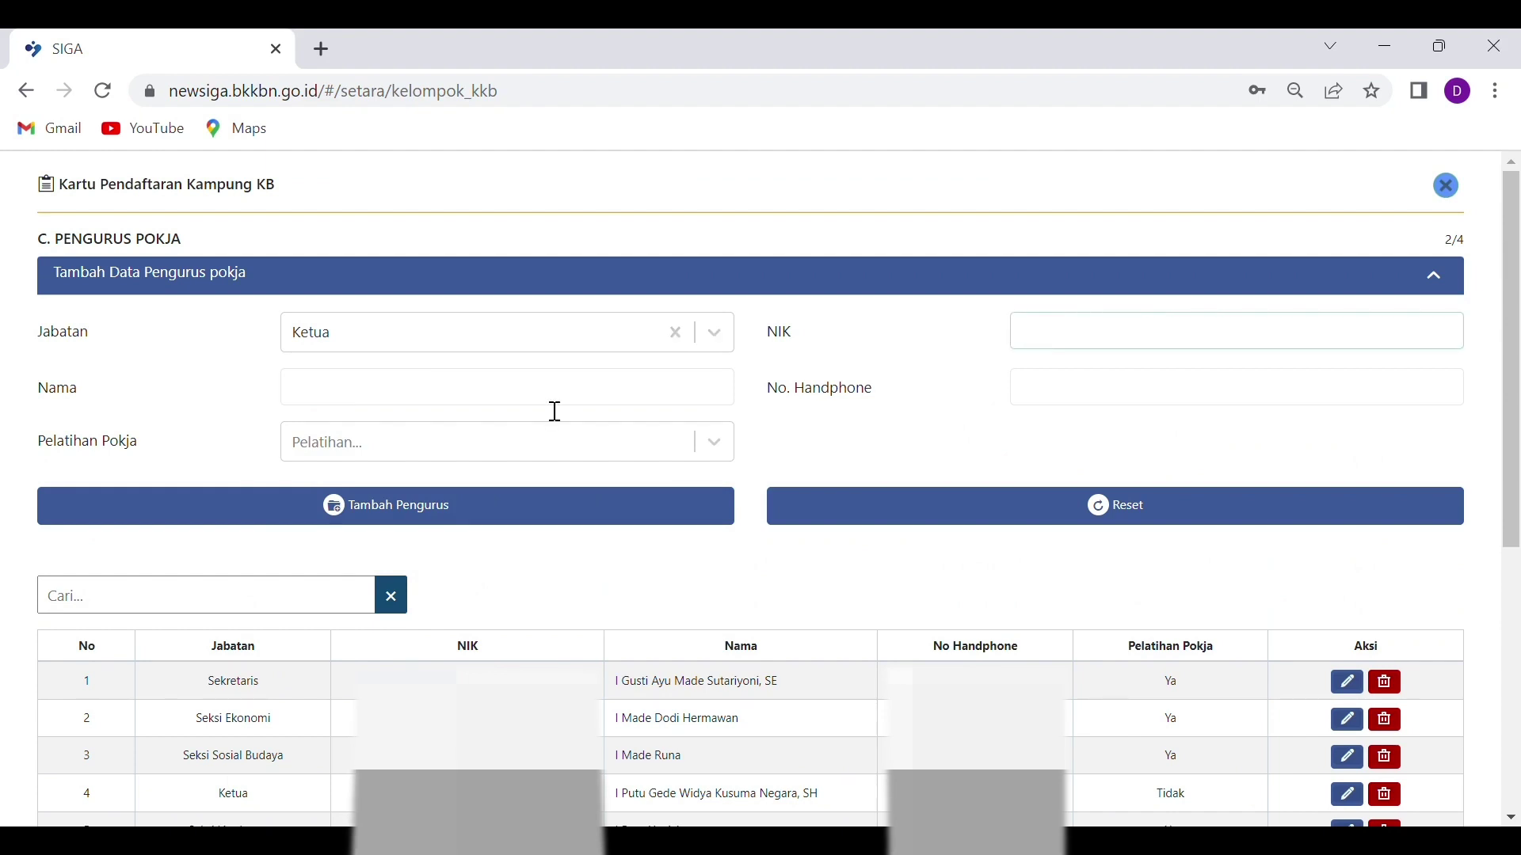
pyautogui.click(1146, 412)
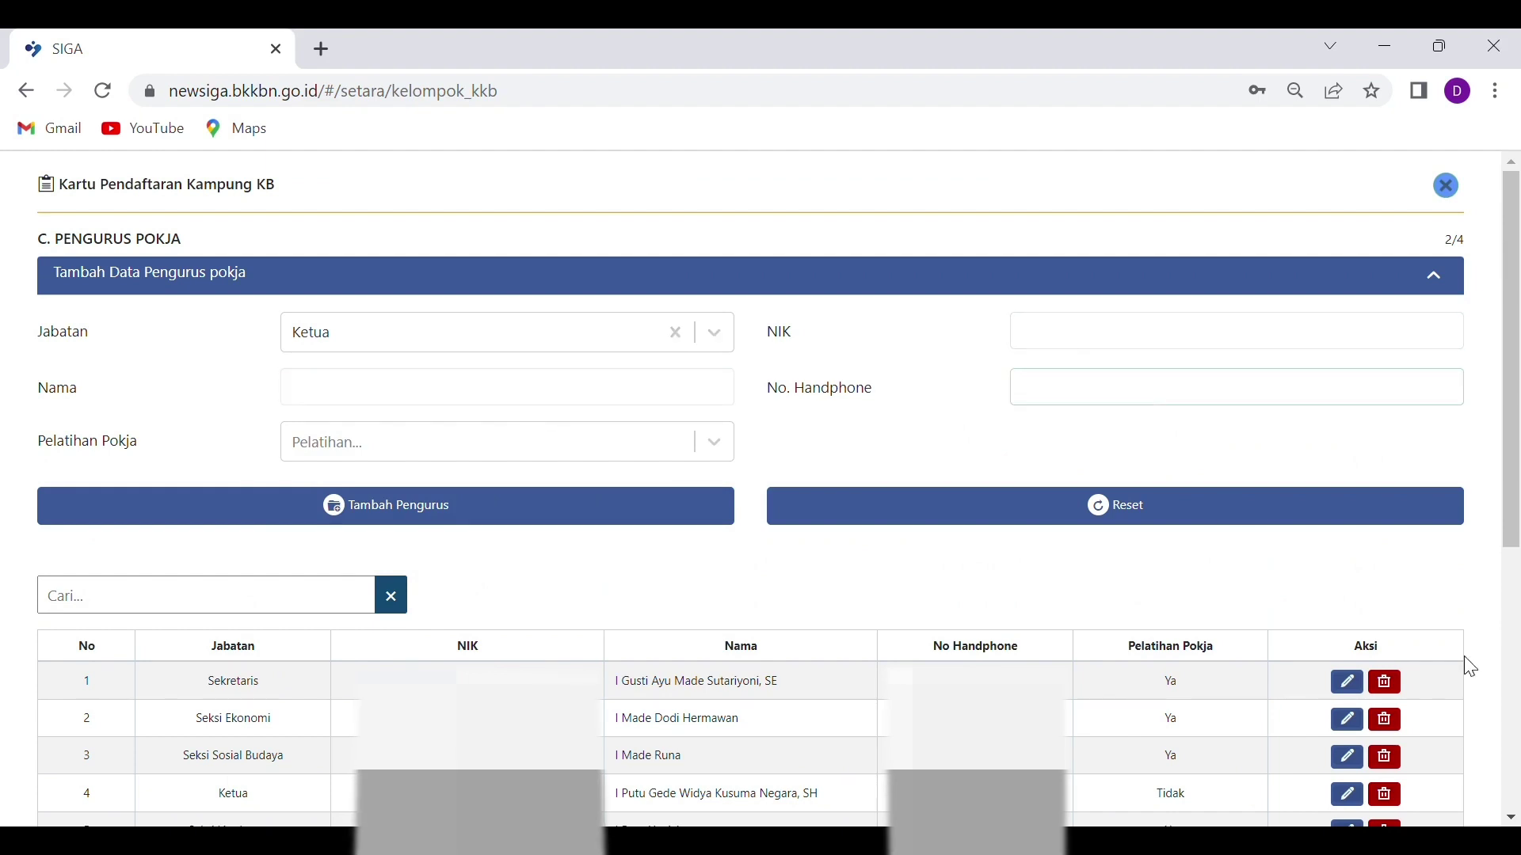
pyautogui.click(339, 464)
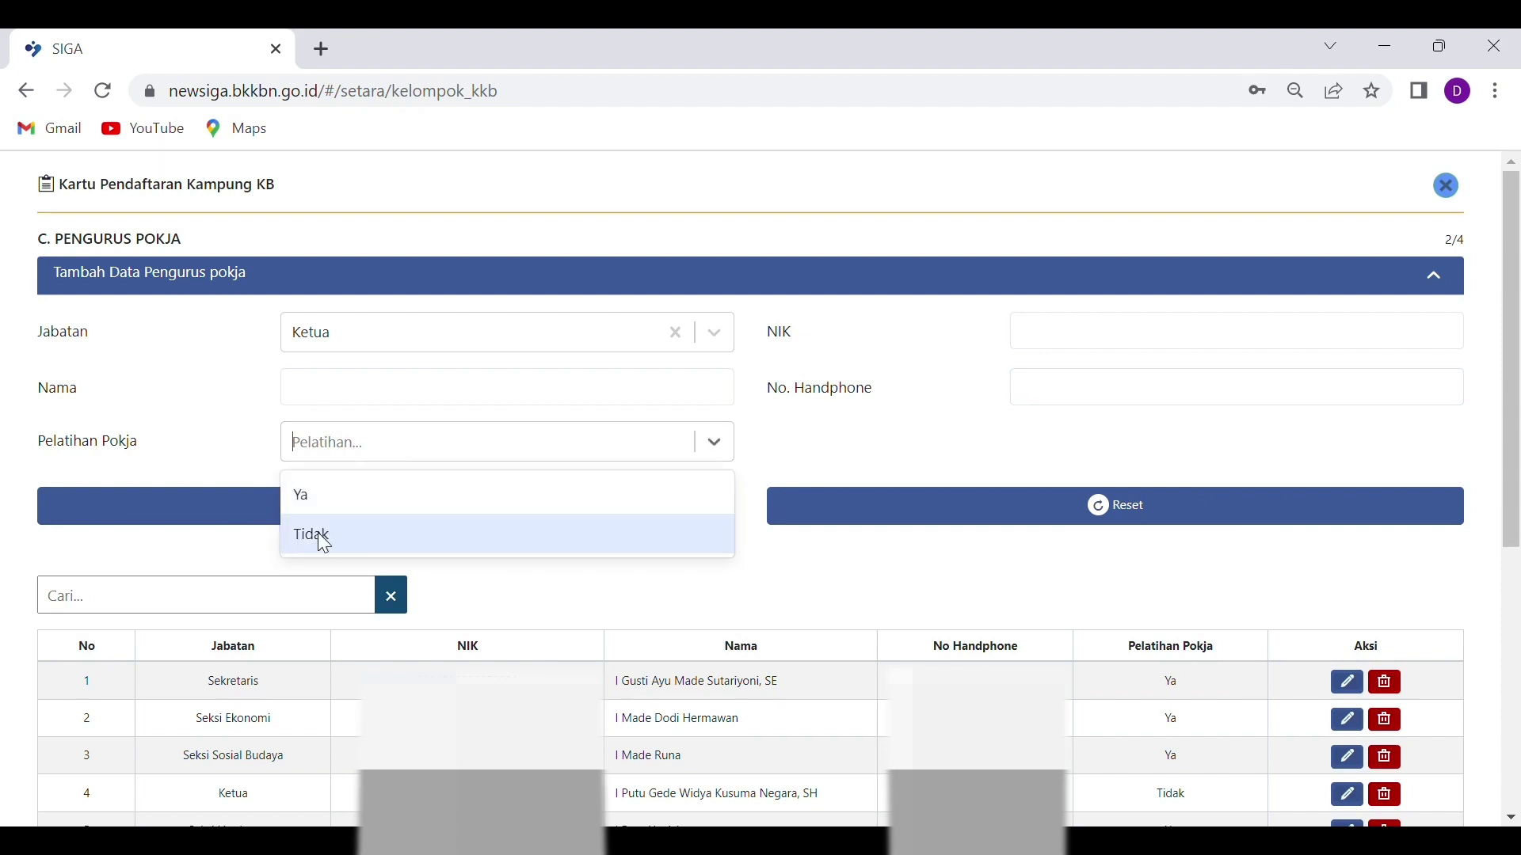
pyautogui.click(217, 464)
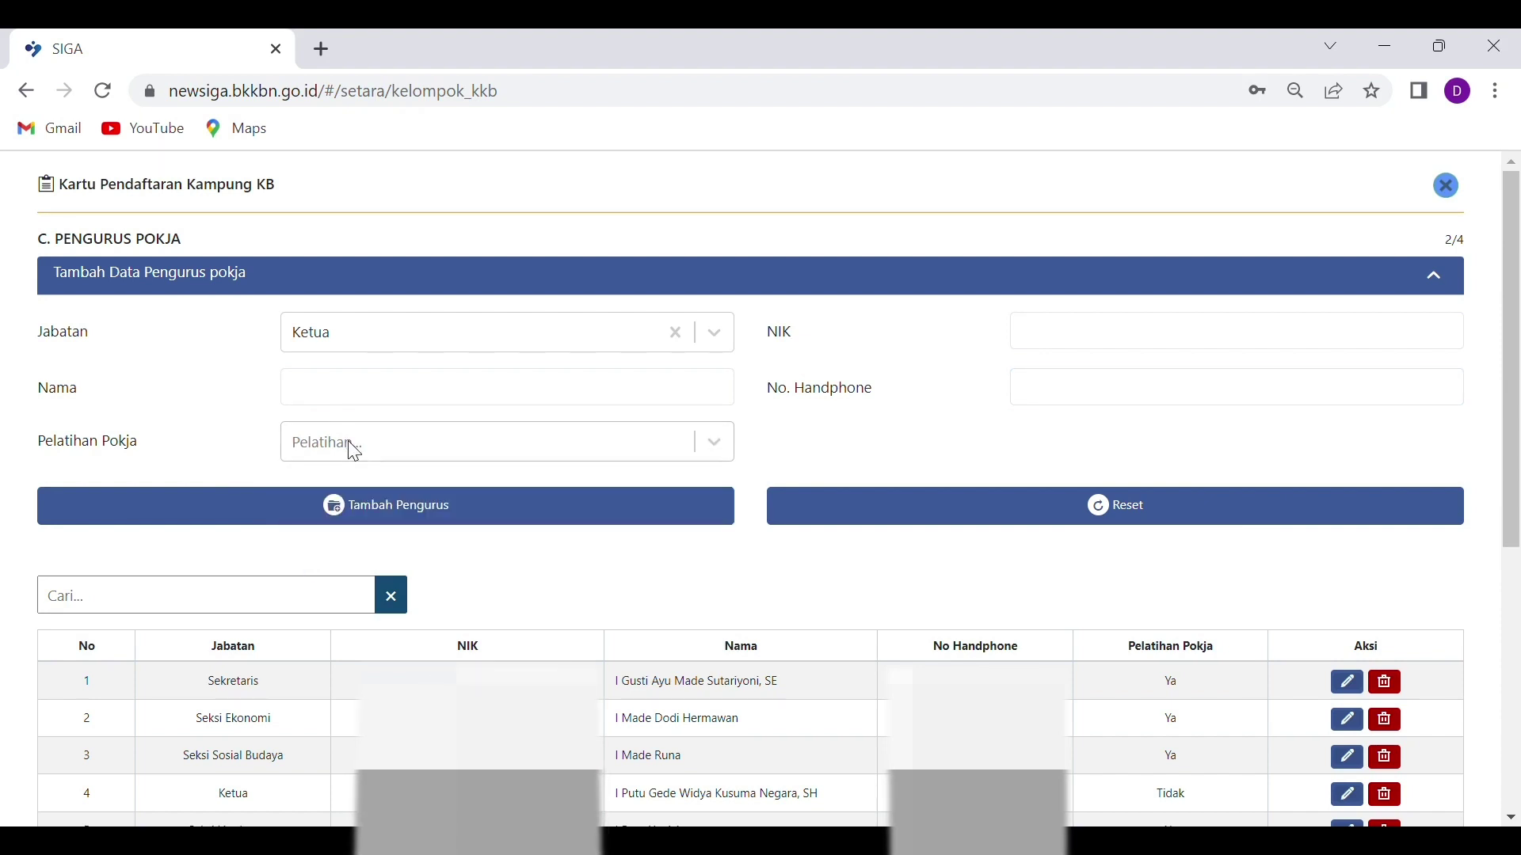
pyautogui.click(424, 507)
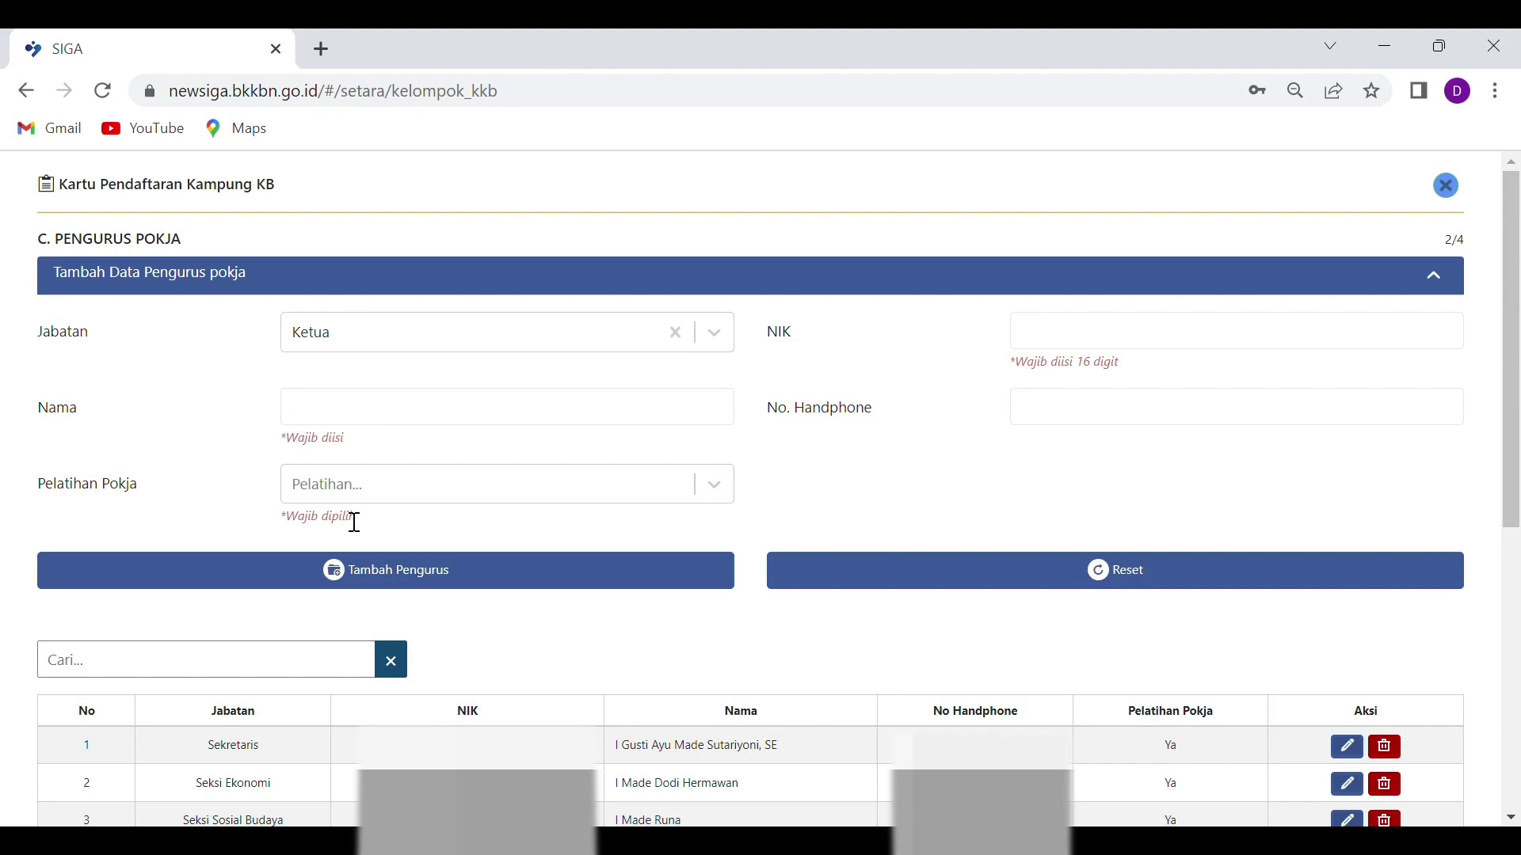
# Step: Open the existing Ketua entry for editing, check its NIK, Nama and Pelatihan Pokja fields, and submit it as an update
pyautogui.scroll(-4, 354, 522)
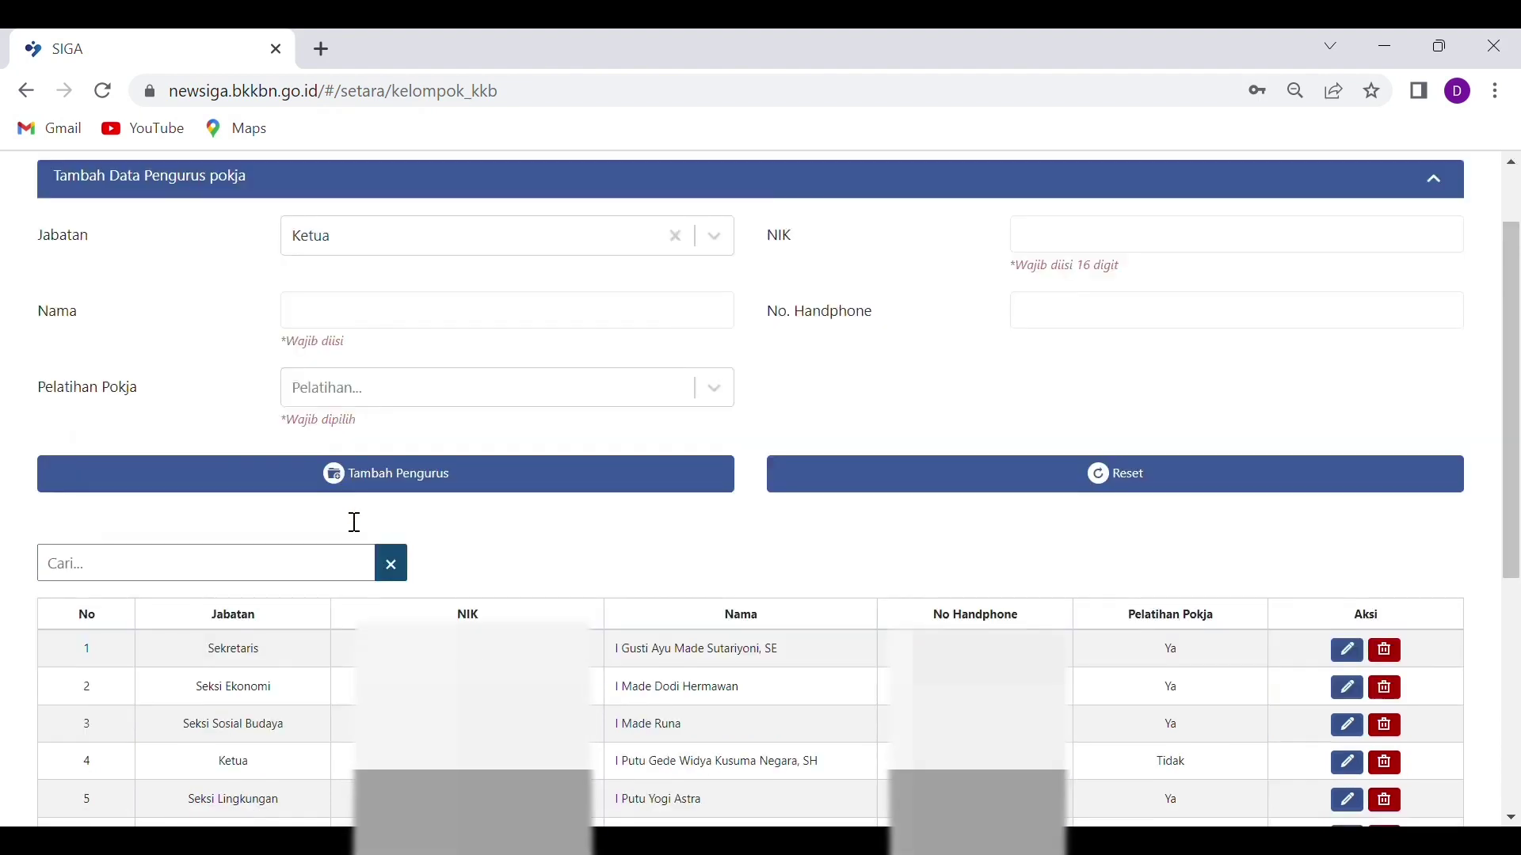
pyautogui.scroll(-3, 232, 379)
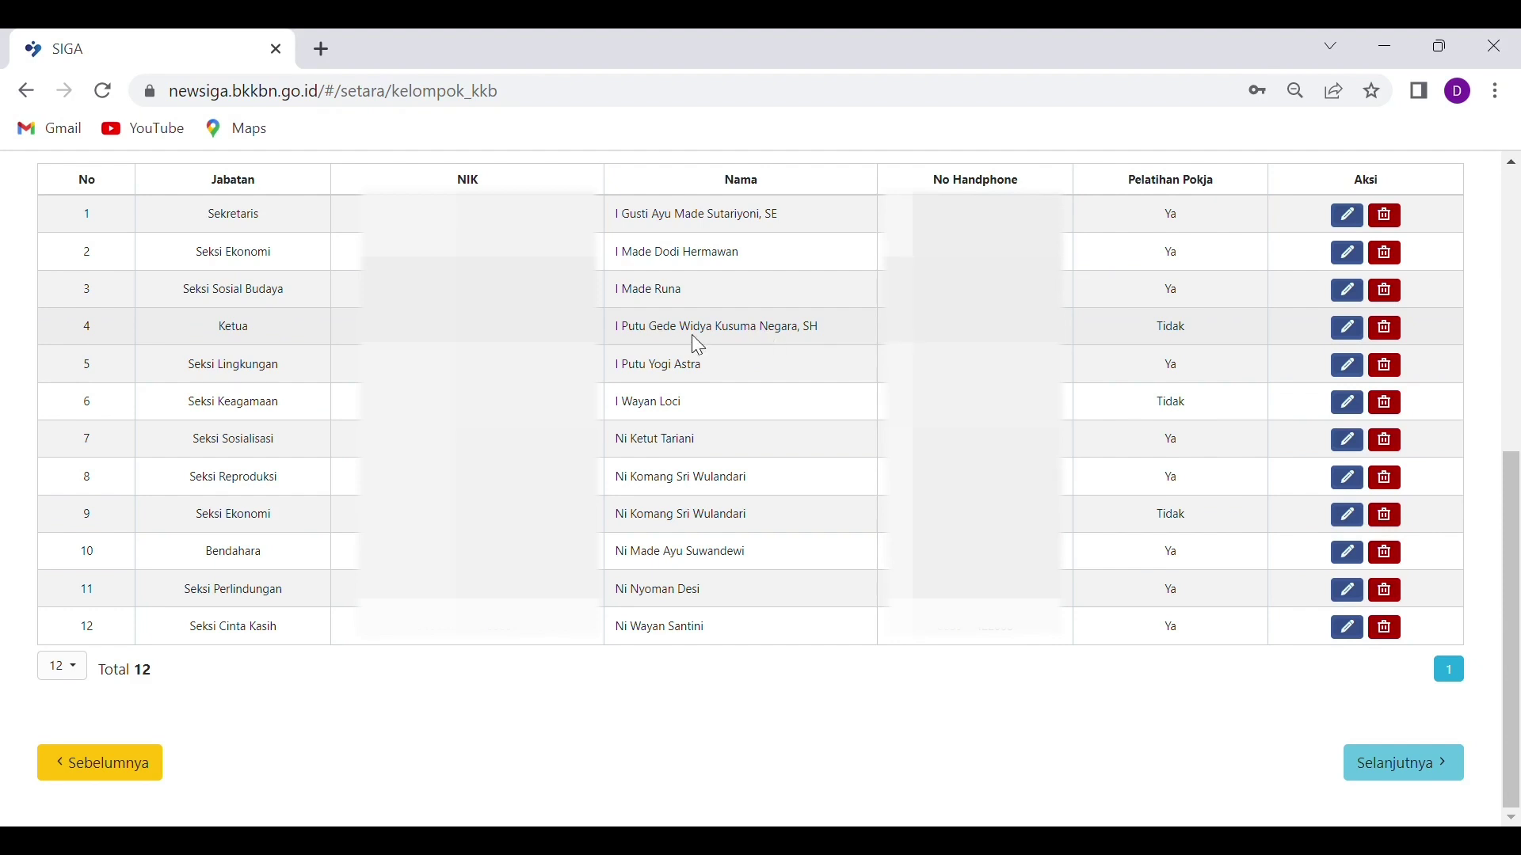
pyautogui.click(1349, 328)
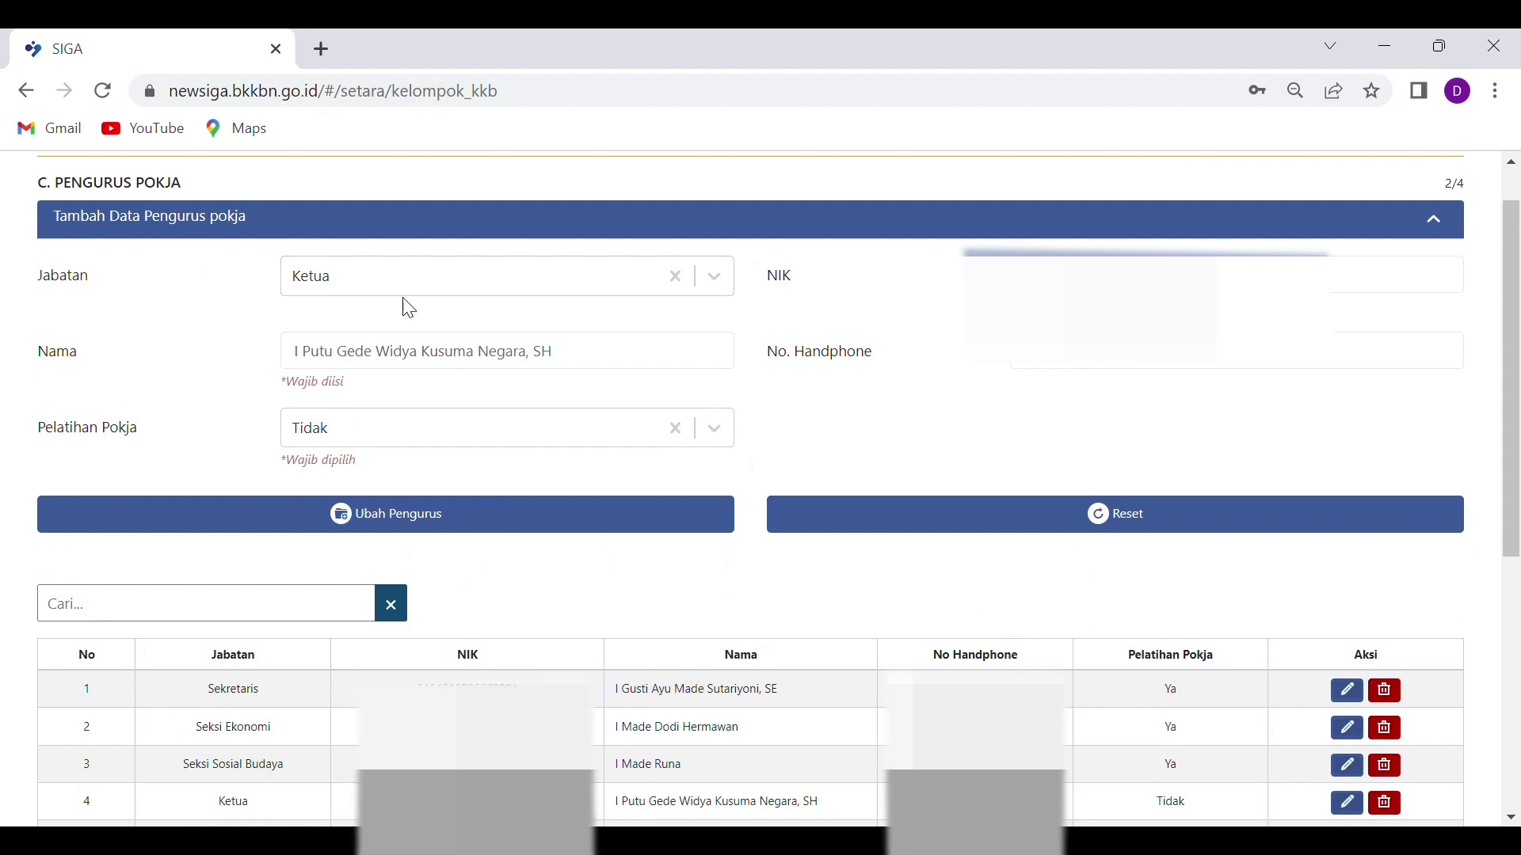
pyautogui.doubleClick(1140, 275)
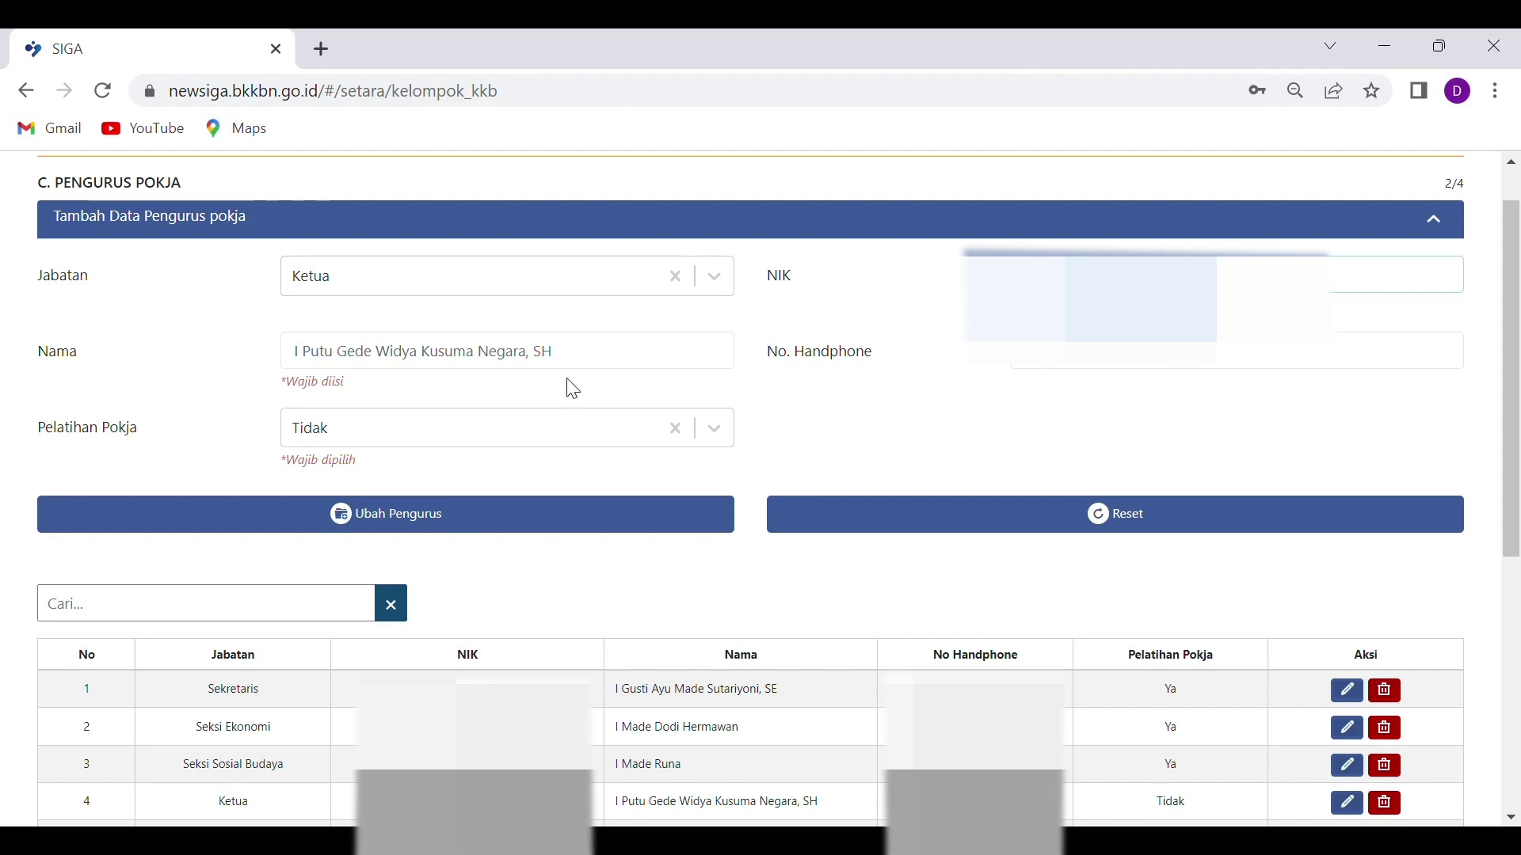
pyautogui.click(604, 367)
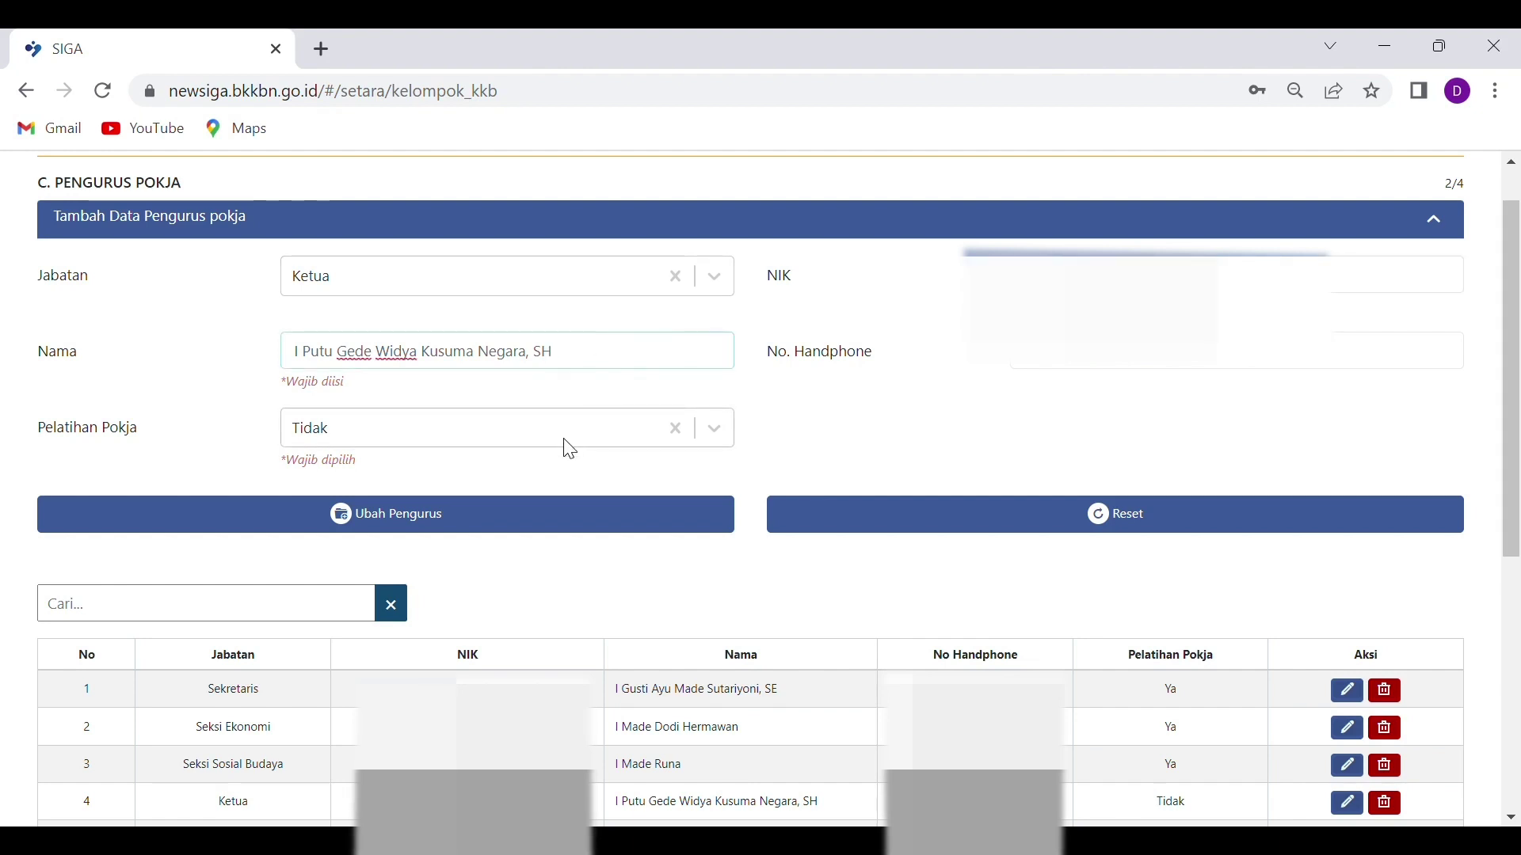
pyautogui.click(502, 433)
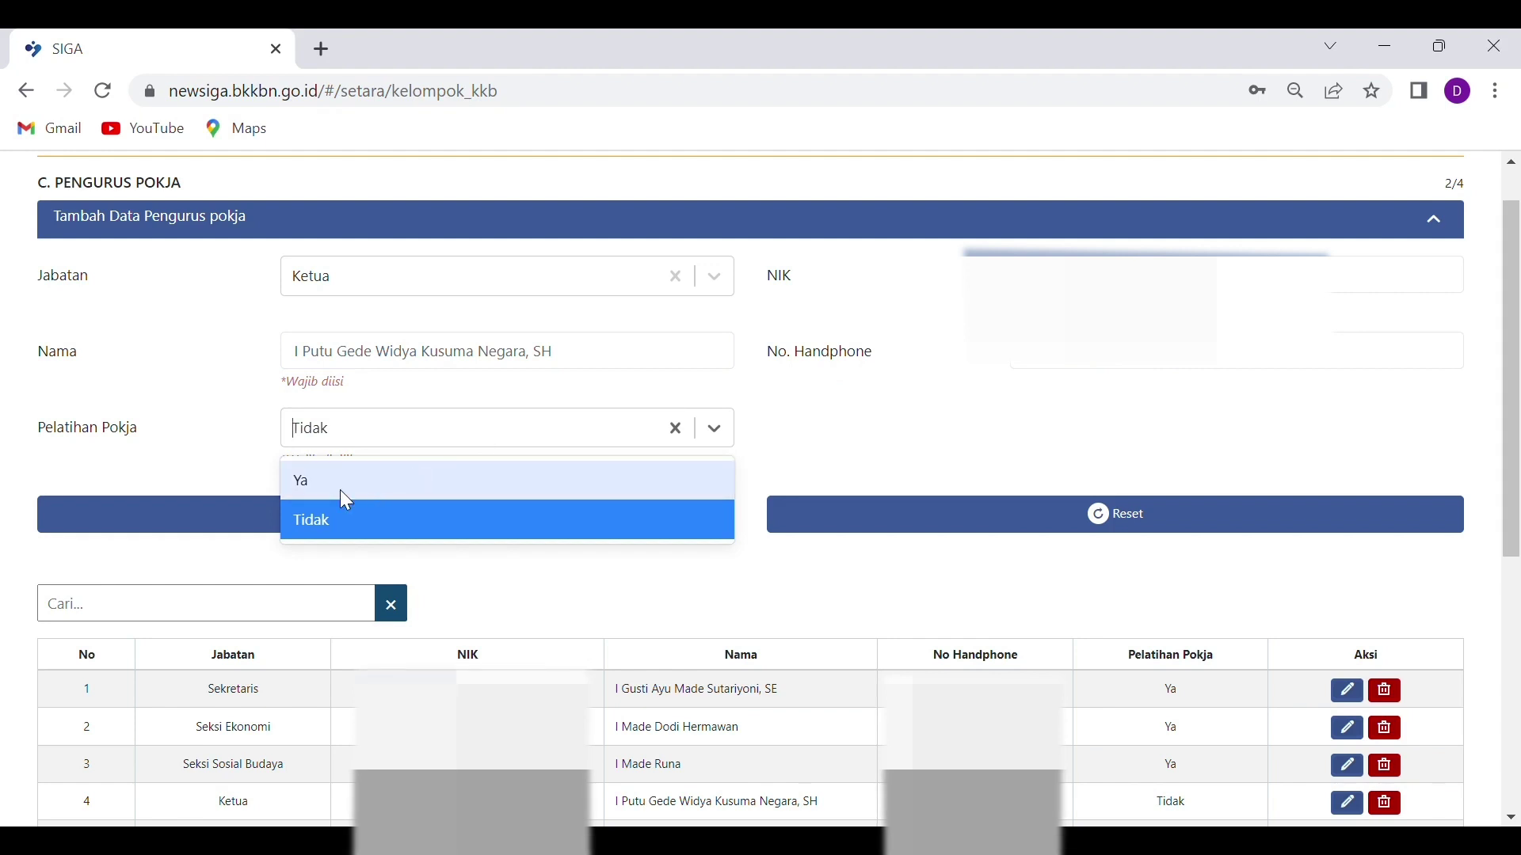
pyautogui.click(204, 455)
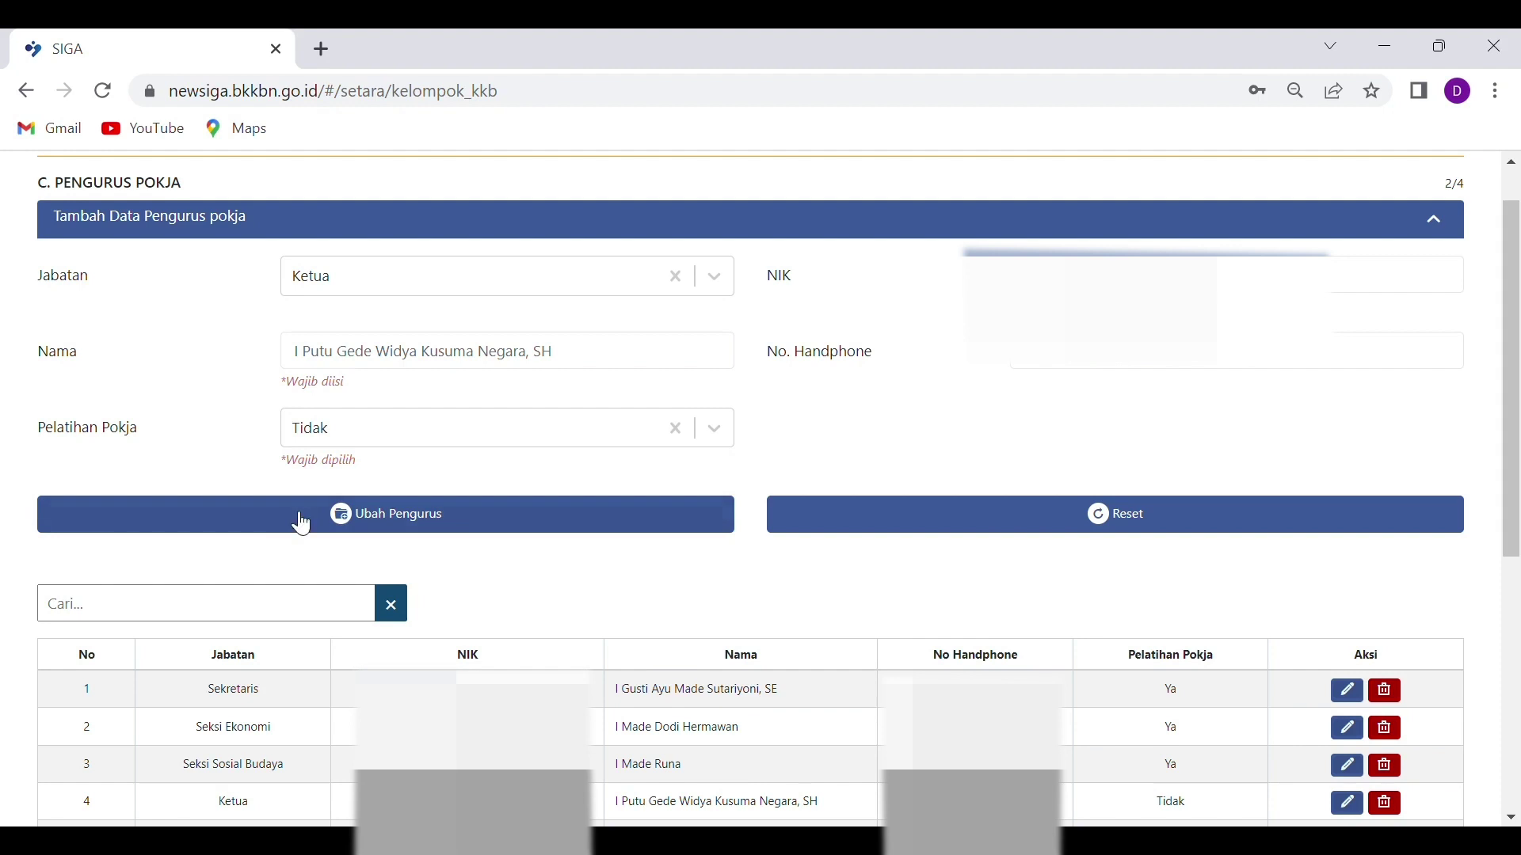
pyautogui.click(433, 515)
# Step: Review the rows of the Pengurus Pokja table and continue to section D. Ketersediaan Sarana Prasarana
pyautogui.scroll(-2, 433, 532)
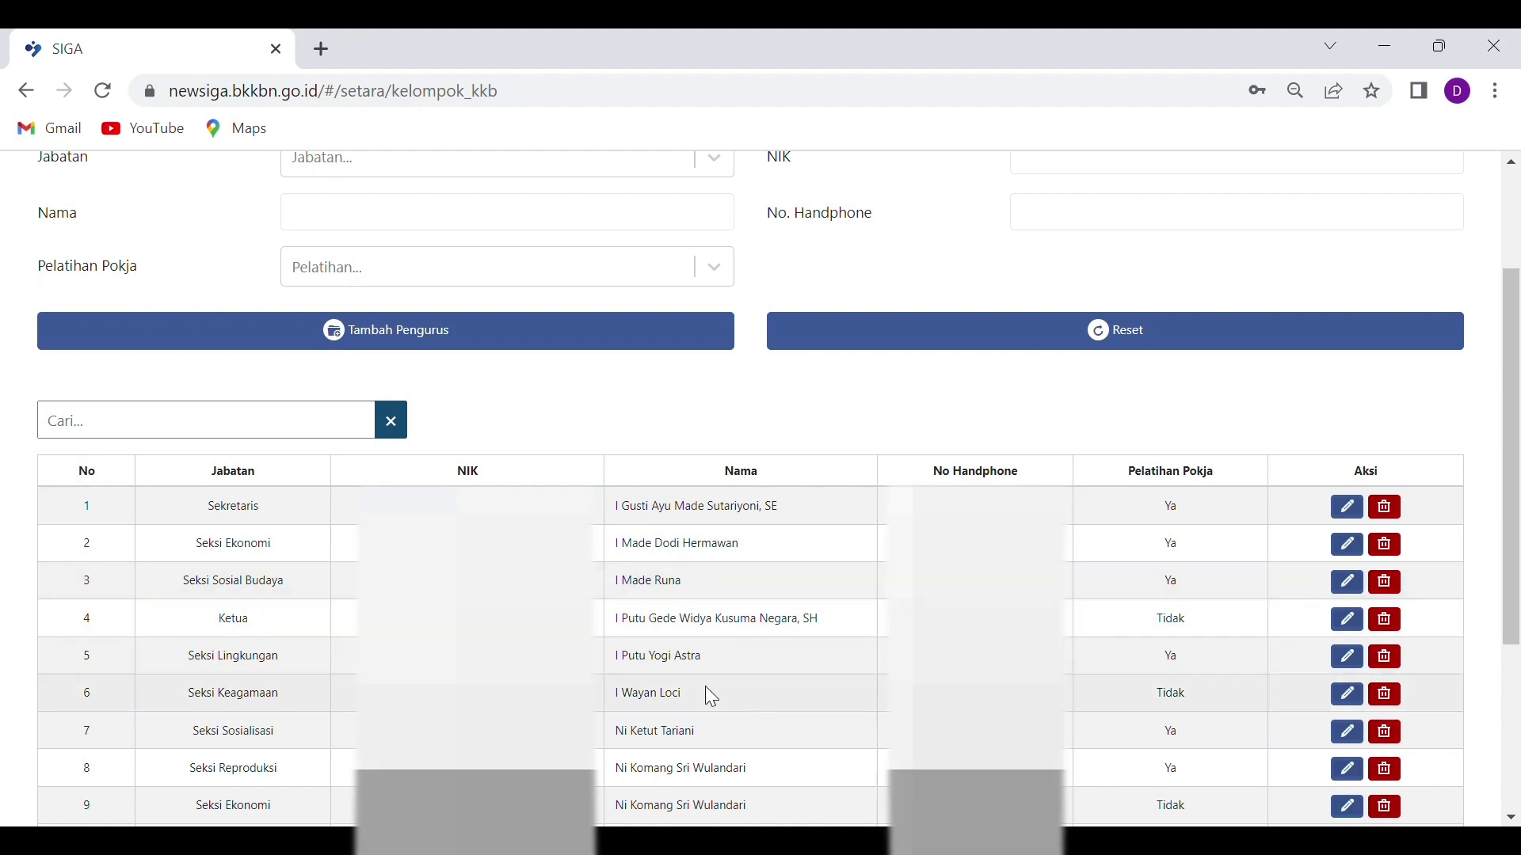
pyautogui.scroll(-4, 271, 689)
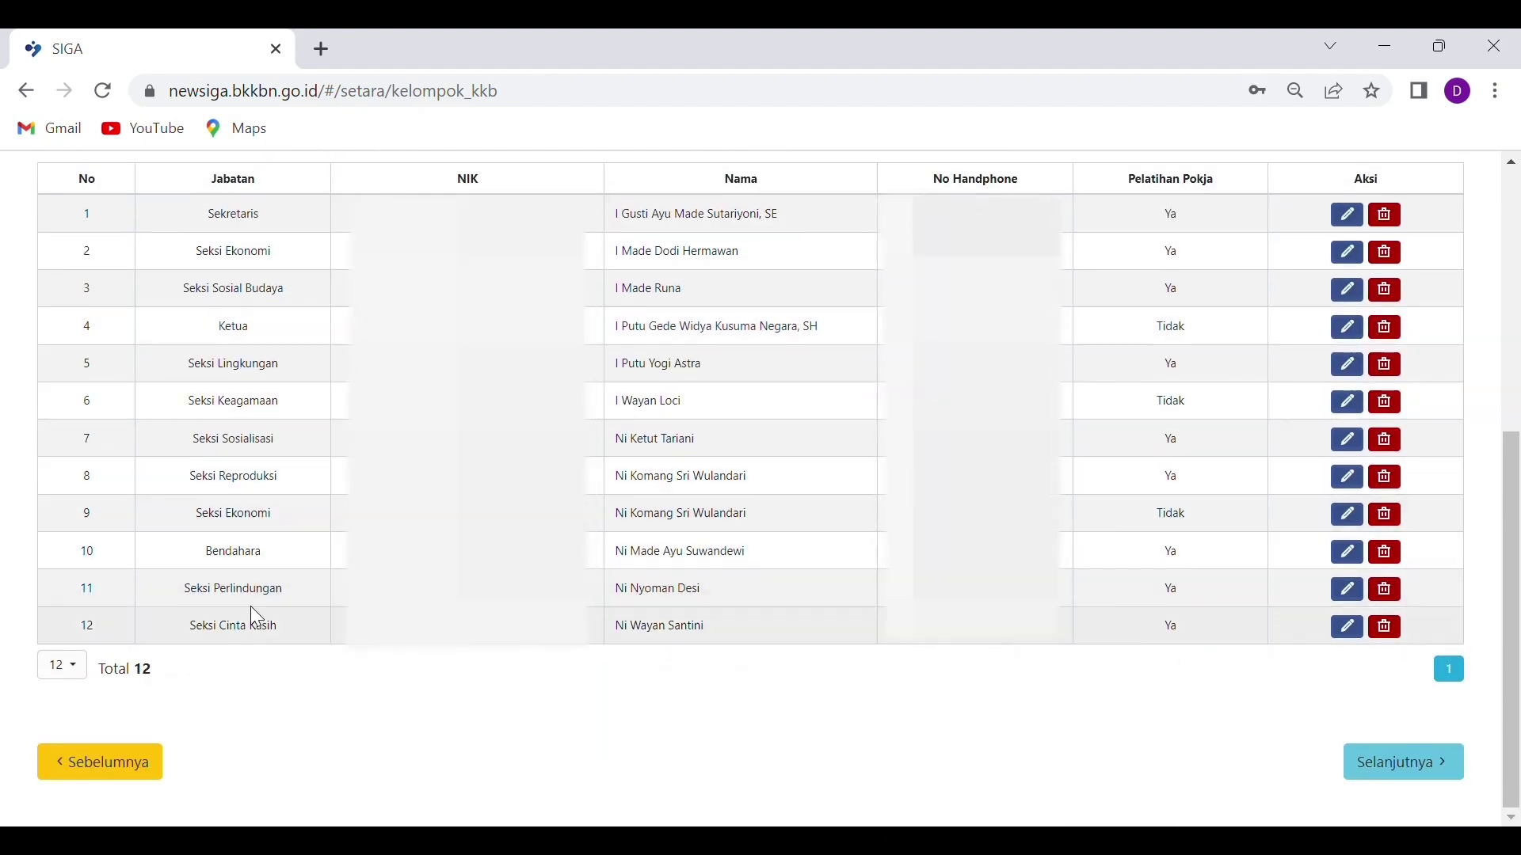
pyautogui.scroll(2, 250, 606)
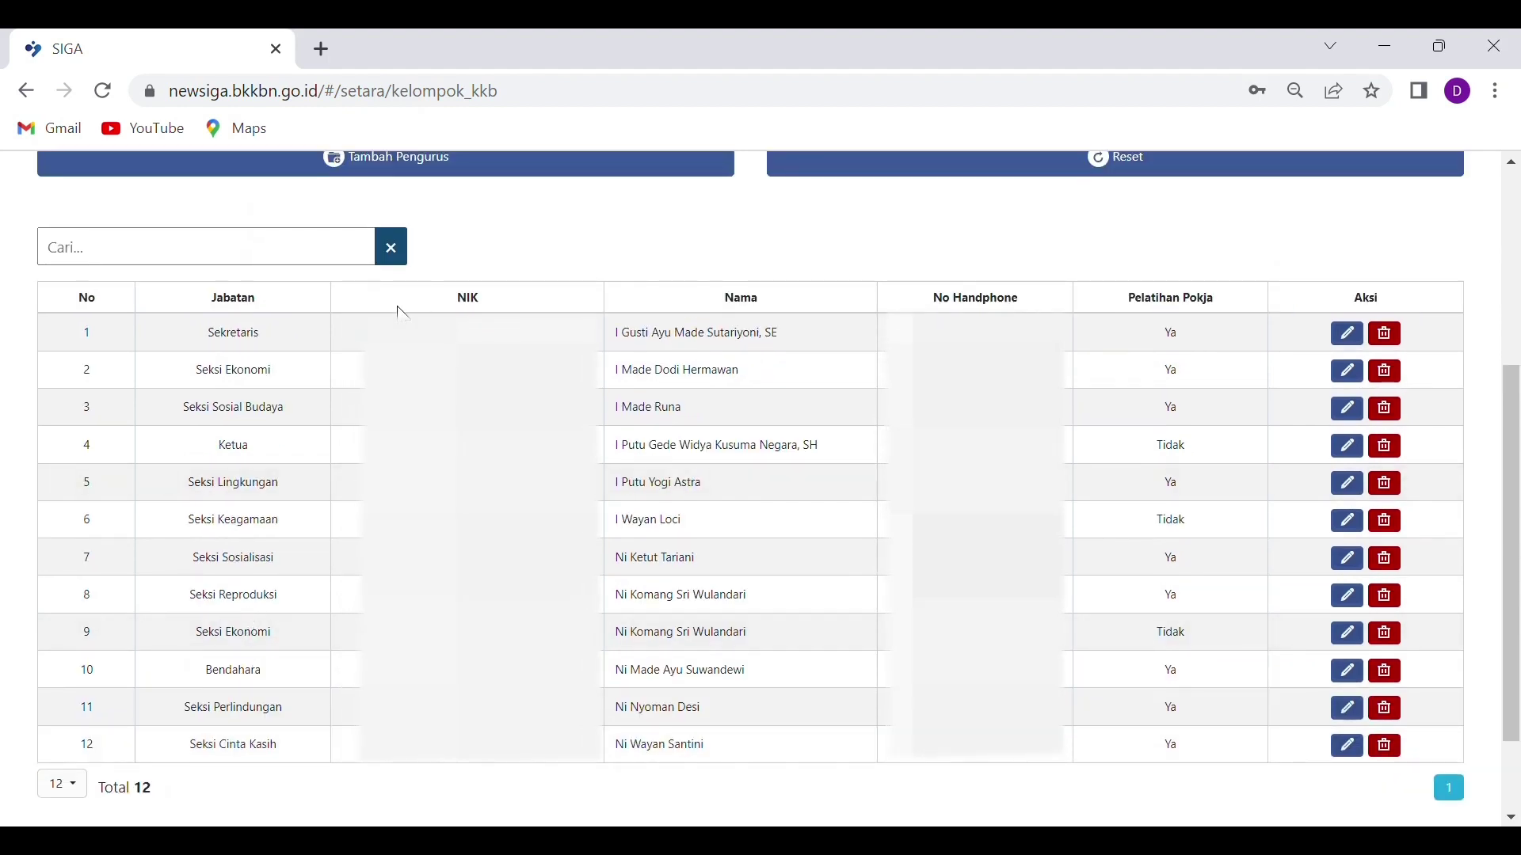
pyautogui.scroll(2, 400, 317)
pyautogui.scroll(1, 396, 308)
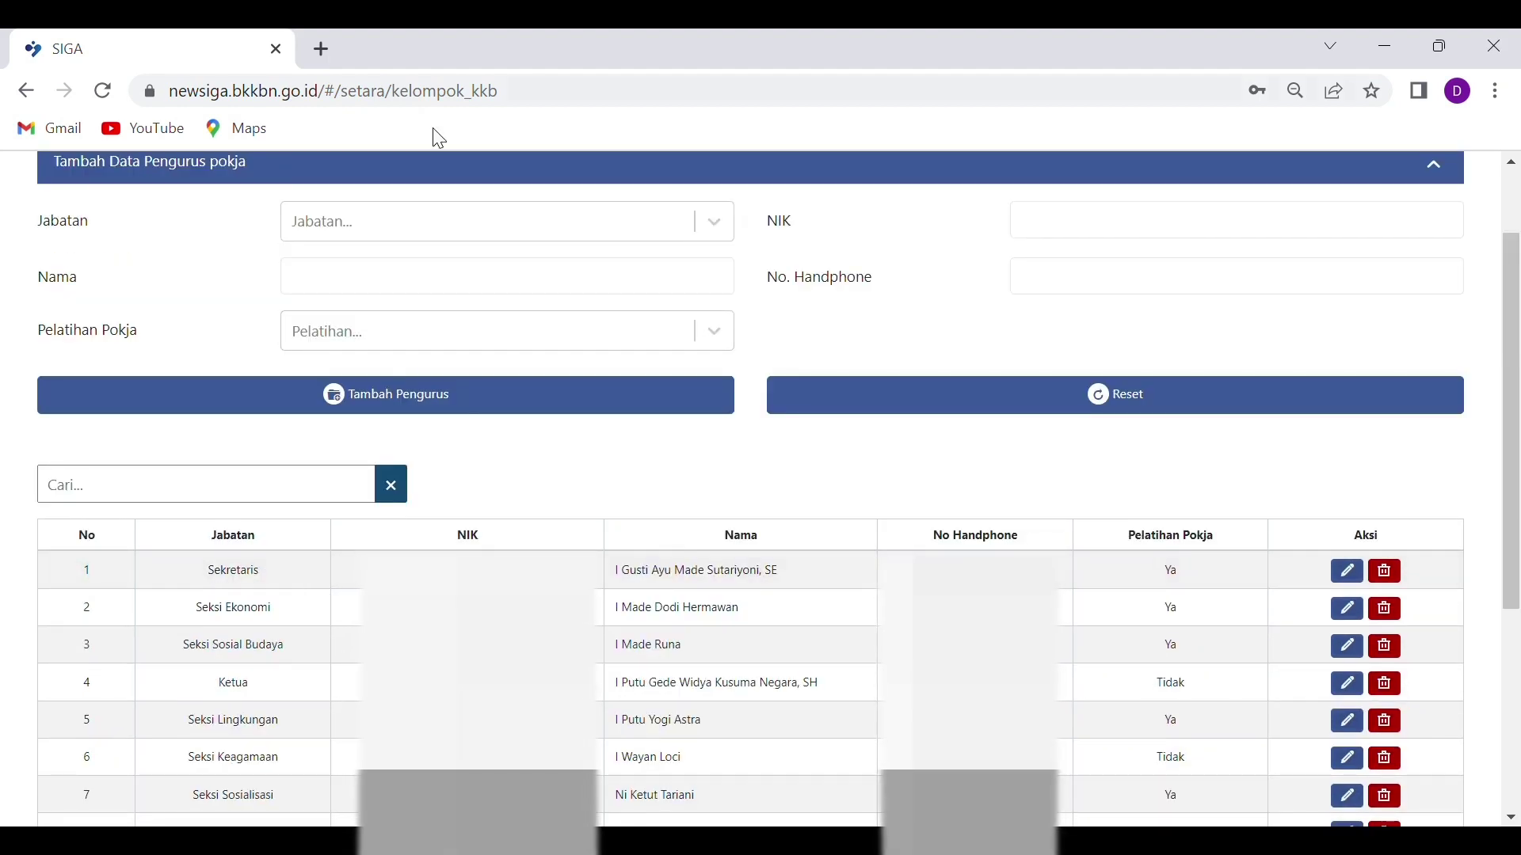
pyautogui.scroll(-5, 472, 416)
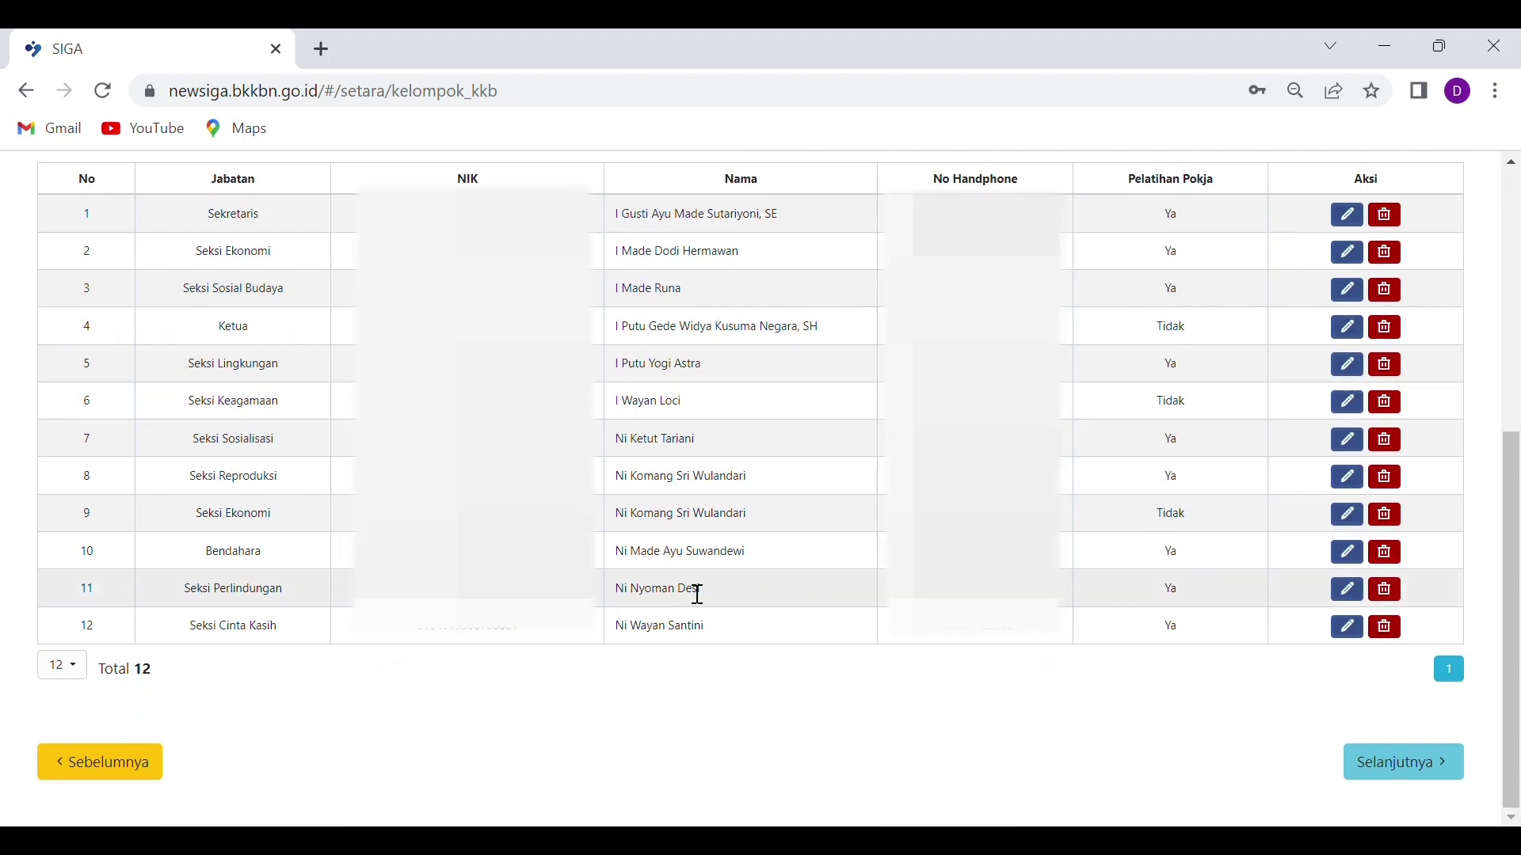
pyautogui.click(1426, 774)
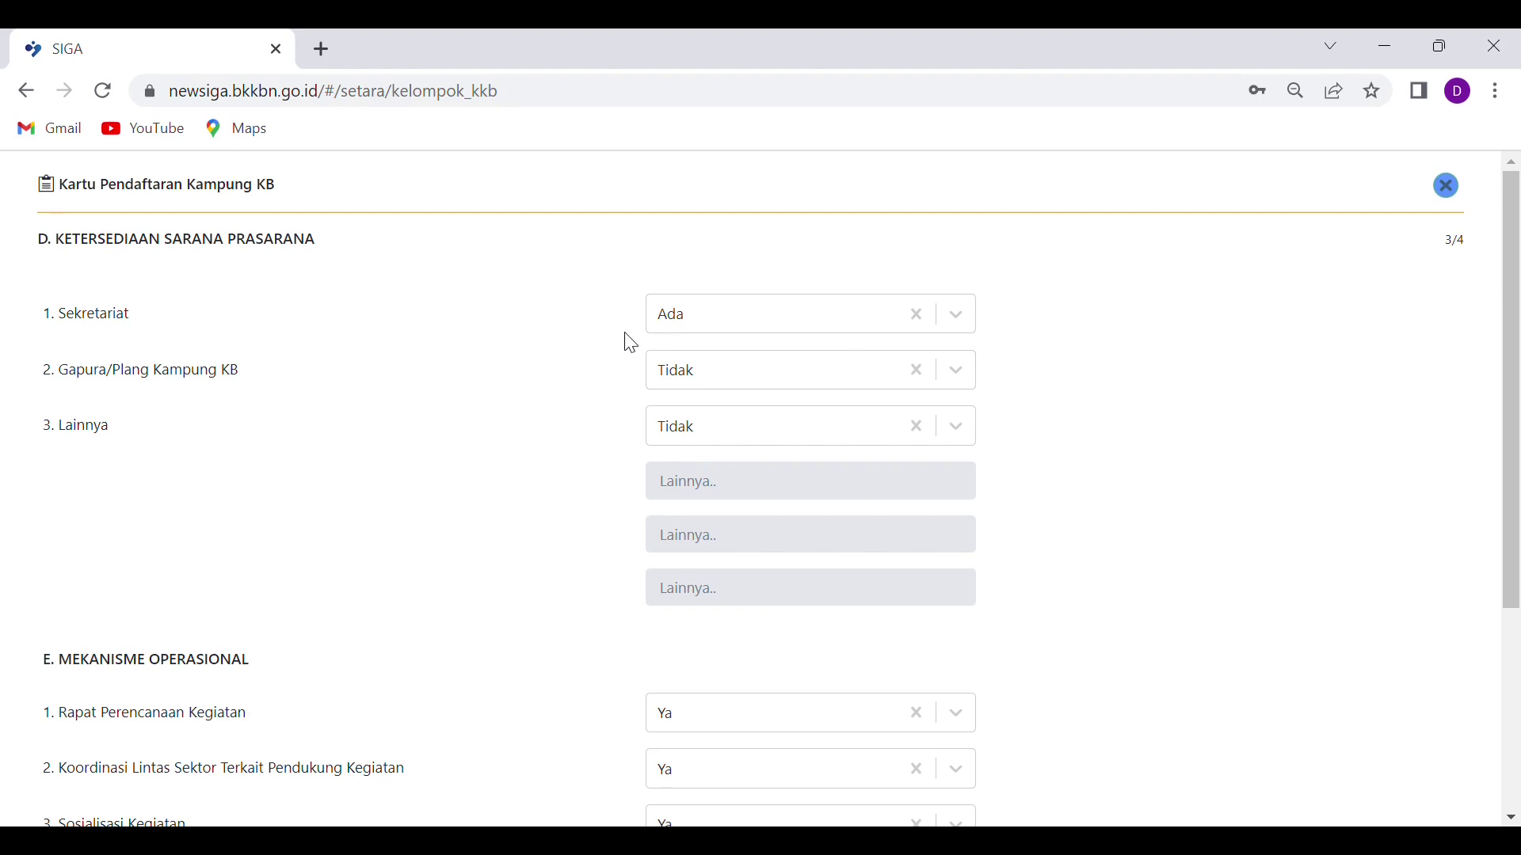
# Step: Examine the answer options for Sekretariat, Gapura/Plang Kampung KB and Lainnya in section D without choosing another one
pyautogui.click(831, 327)
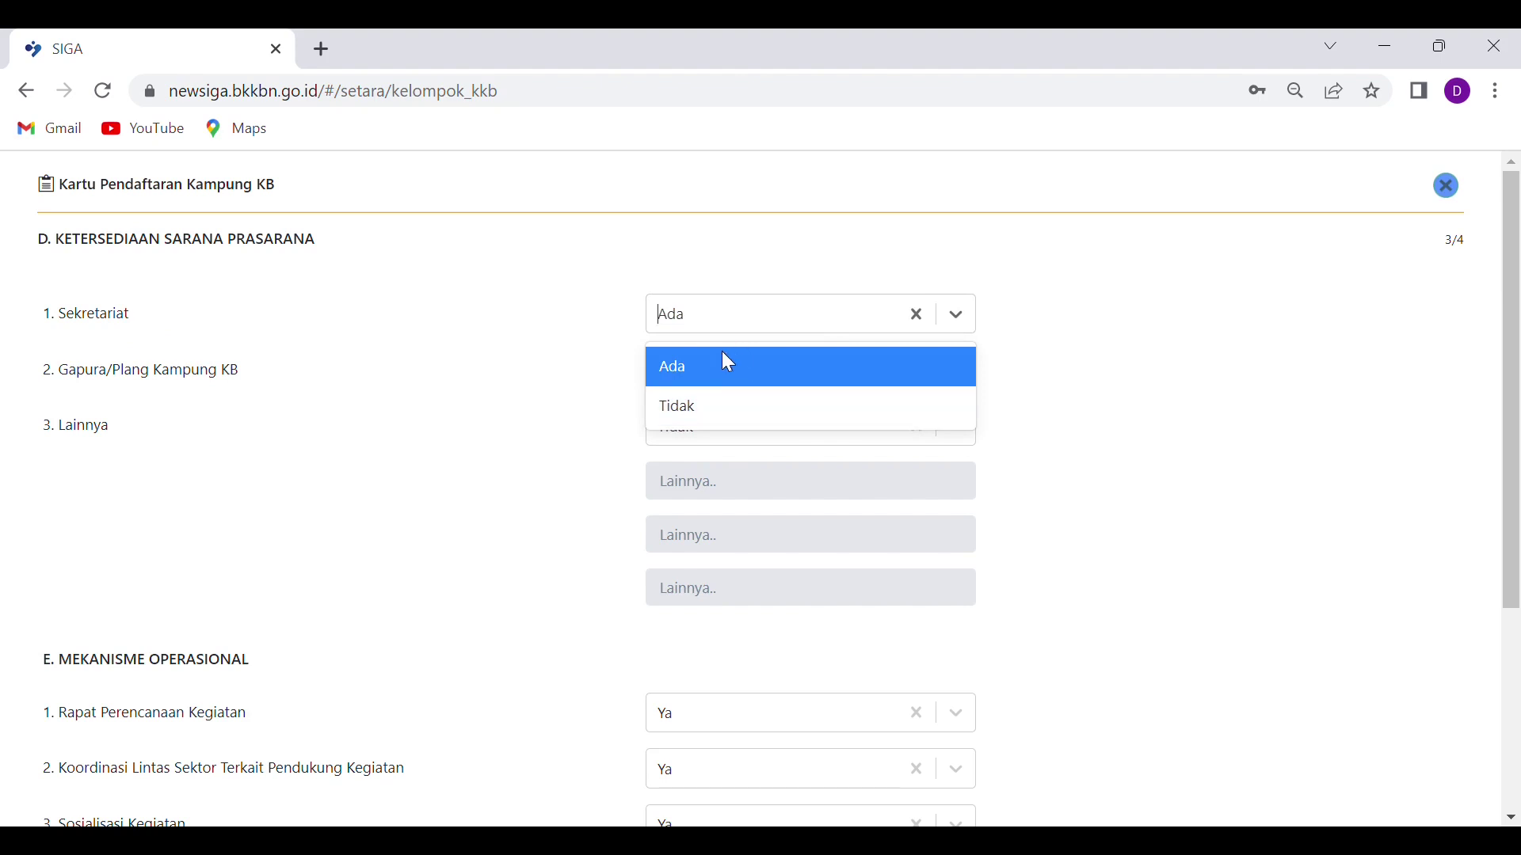
pyautogui.click(520, 377)
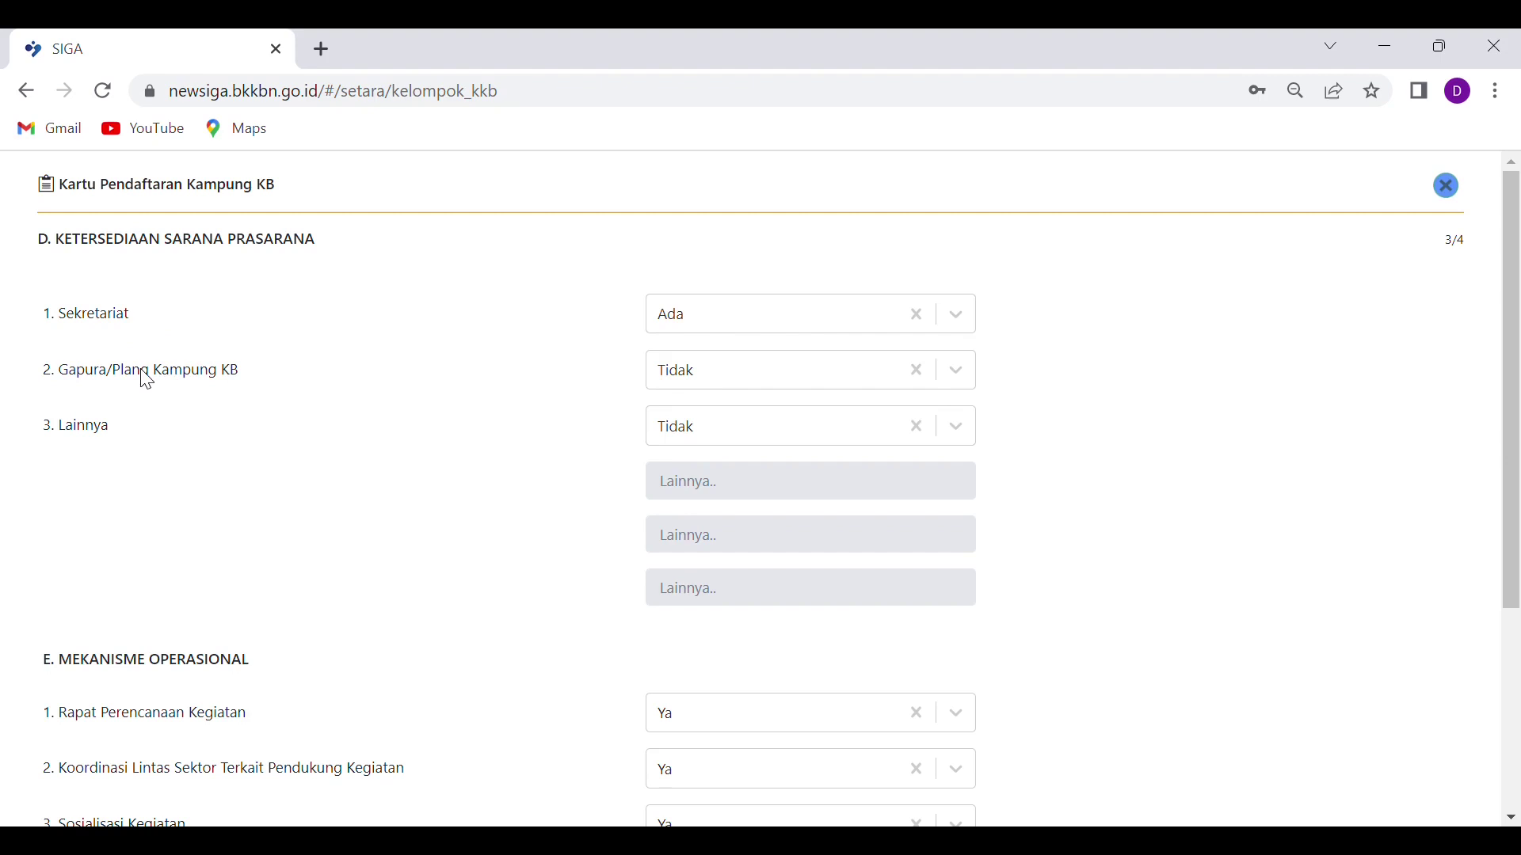
pyautogui.click(728, 385)
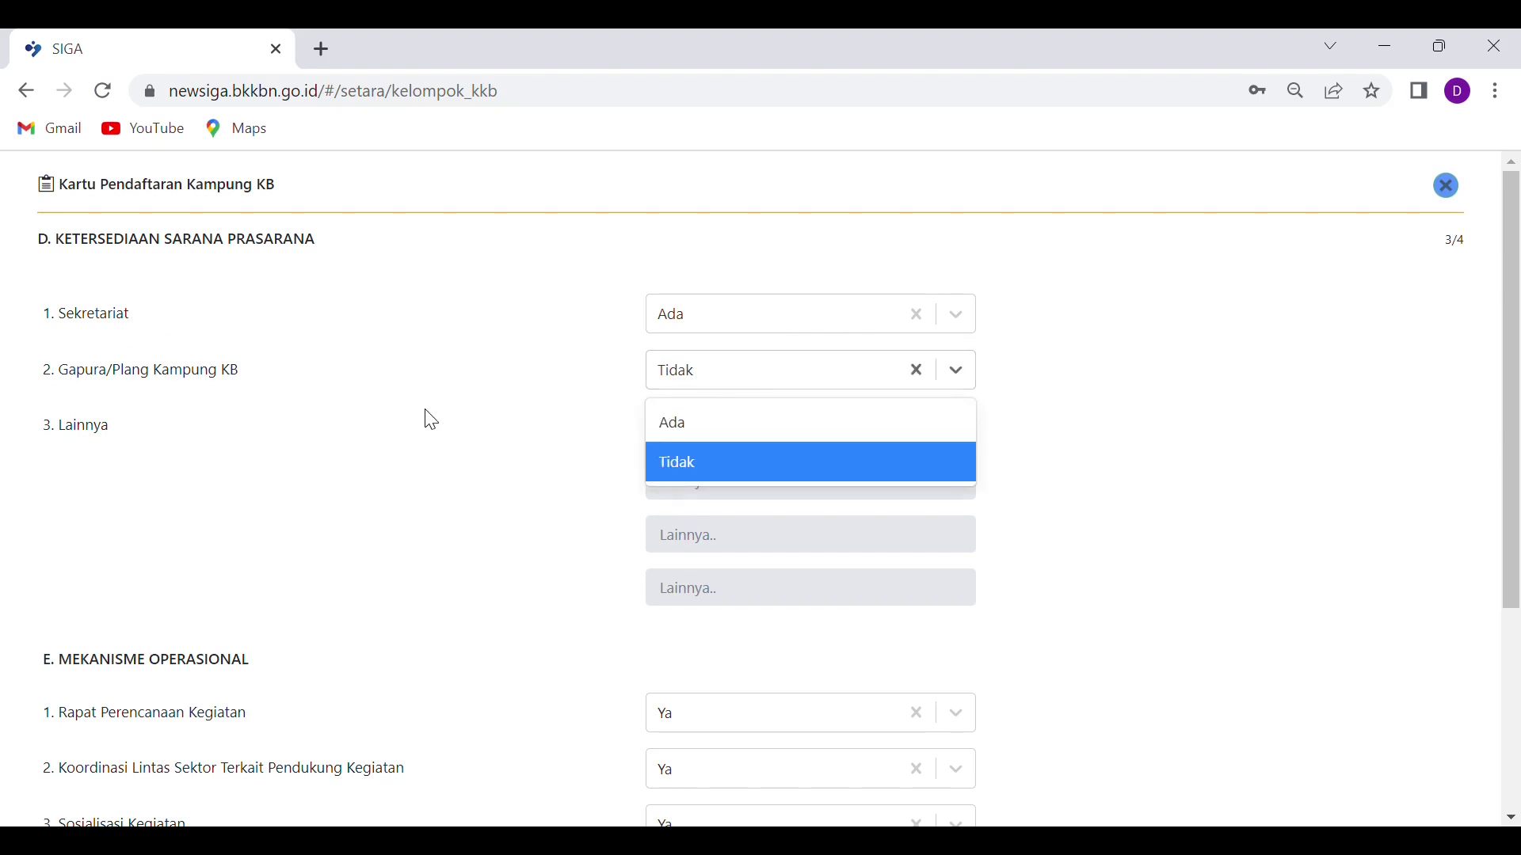
pyautogui.click(337, 369)
pyautogui.click(721, 441)
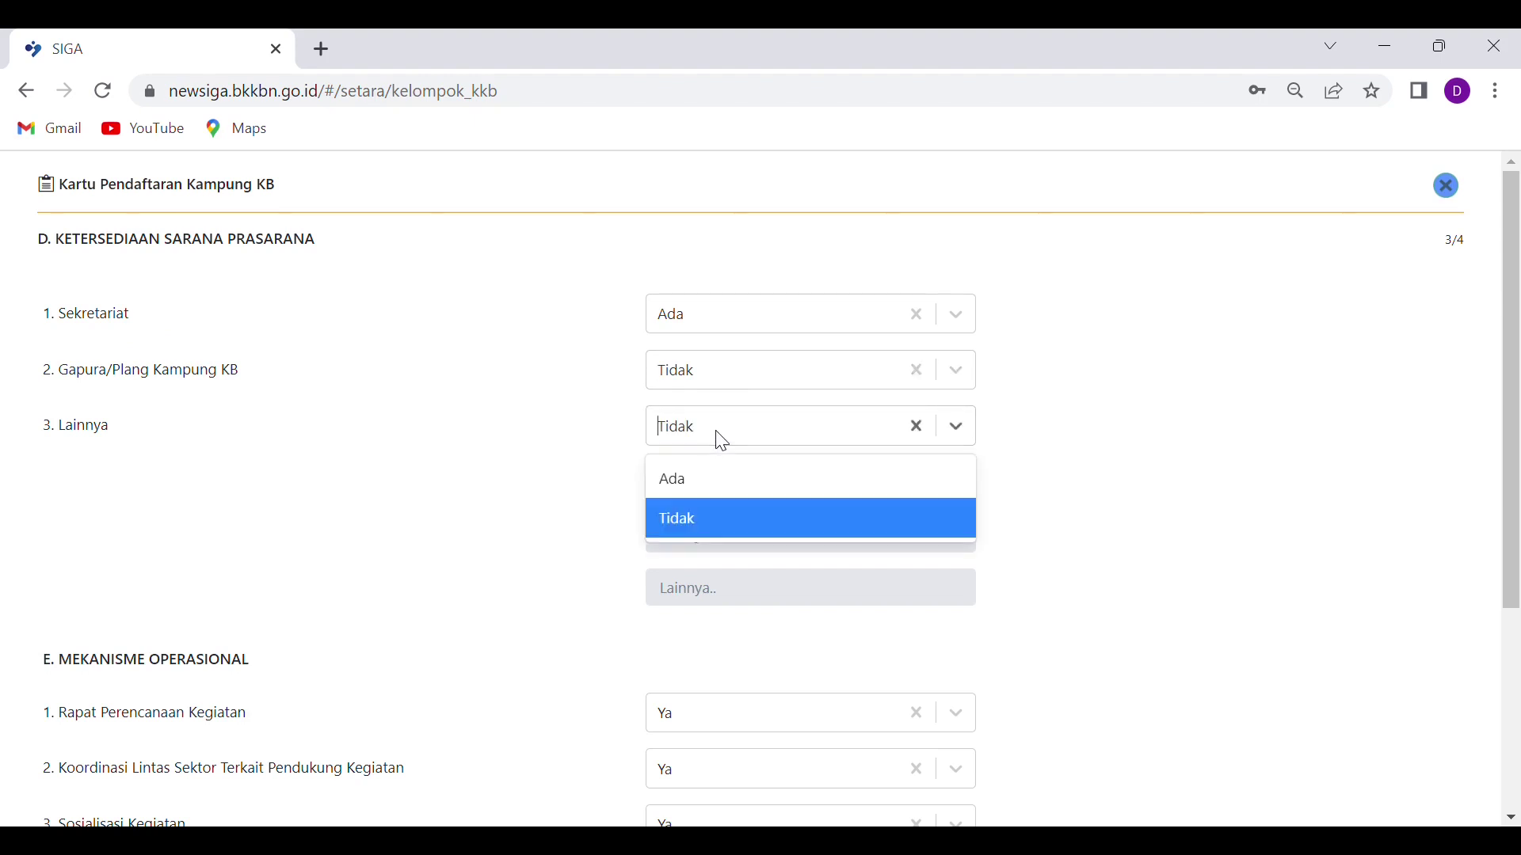
pyautogui.click(383, 473)
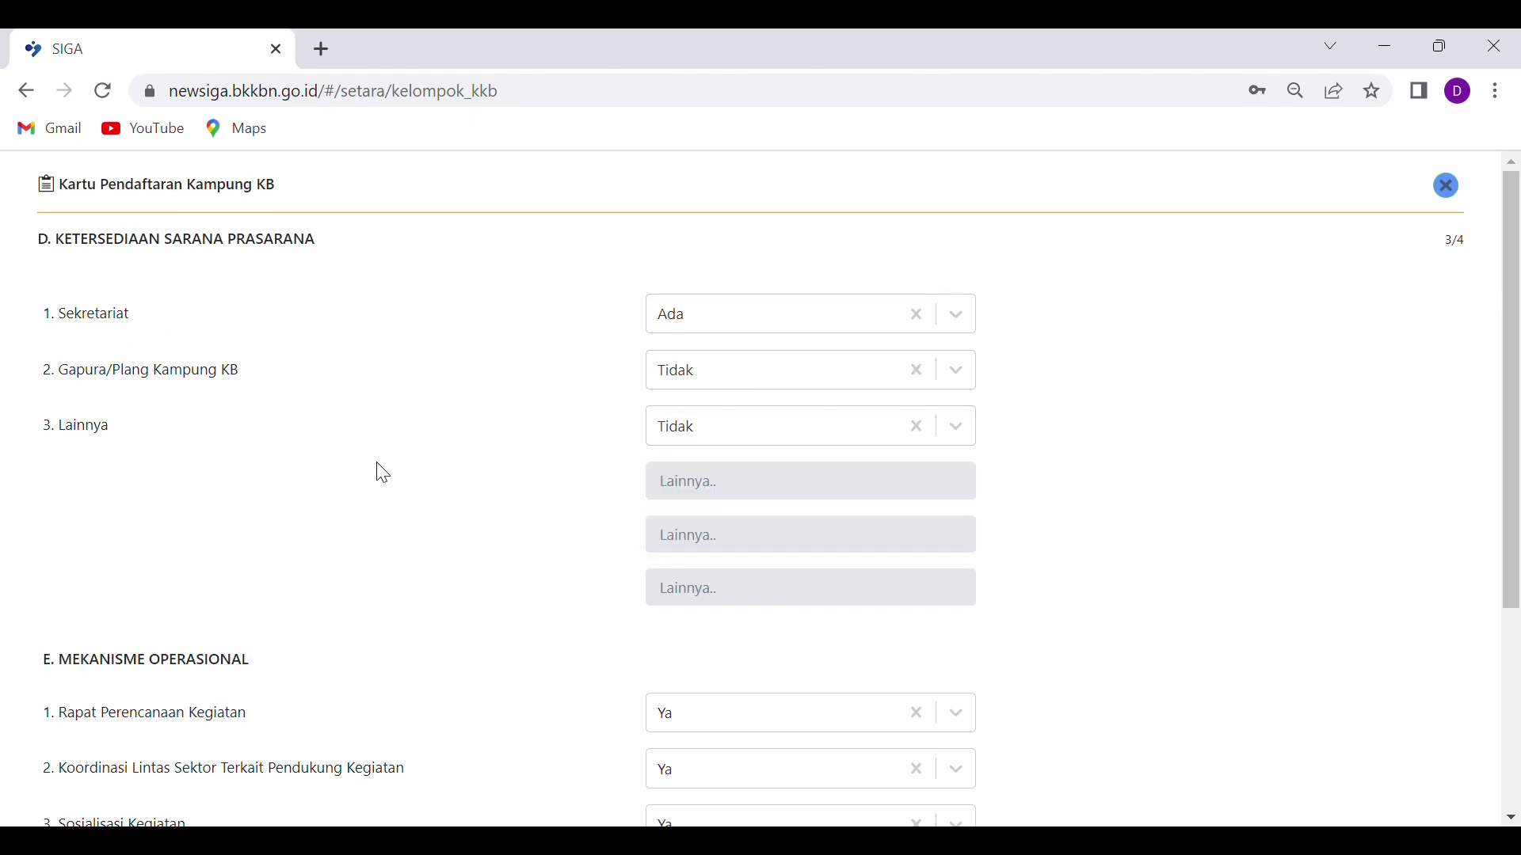
# Step: Try Ada for Lainnya with "Ruang pertenua" as the first additional facility, and set Lainnya back to Tidak
pyautogui.click(752, 441)
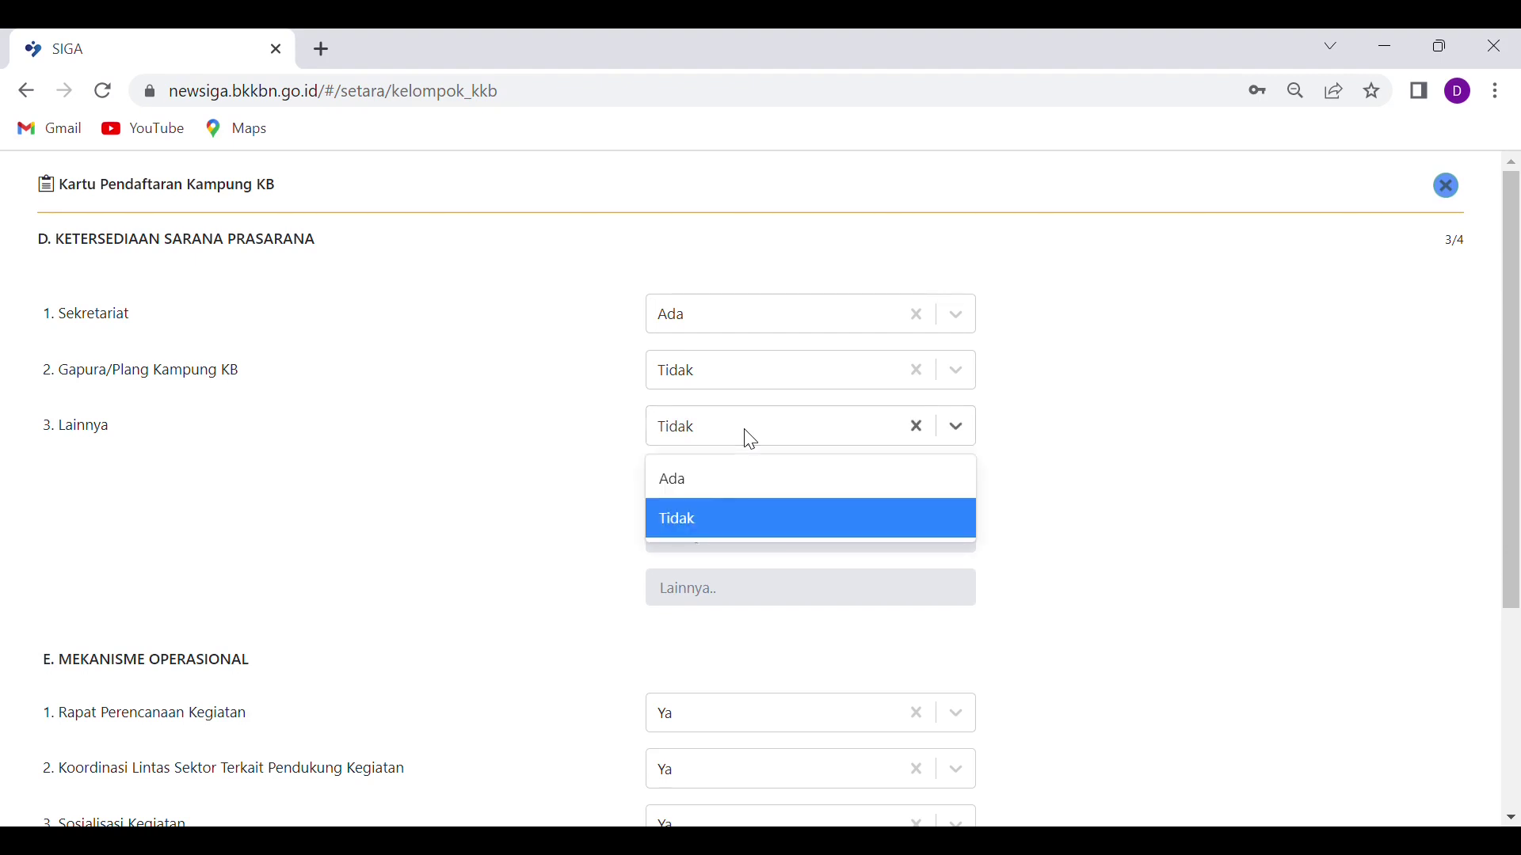
pyautogui.click(697, 490)
pyautogui.click(718, 499)
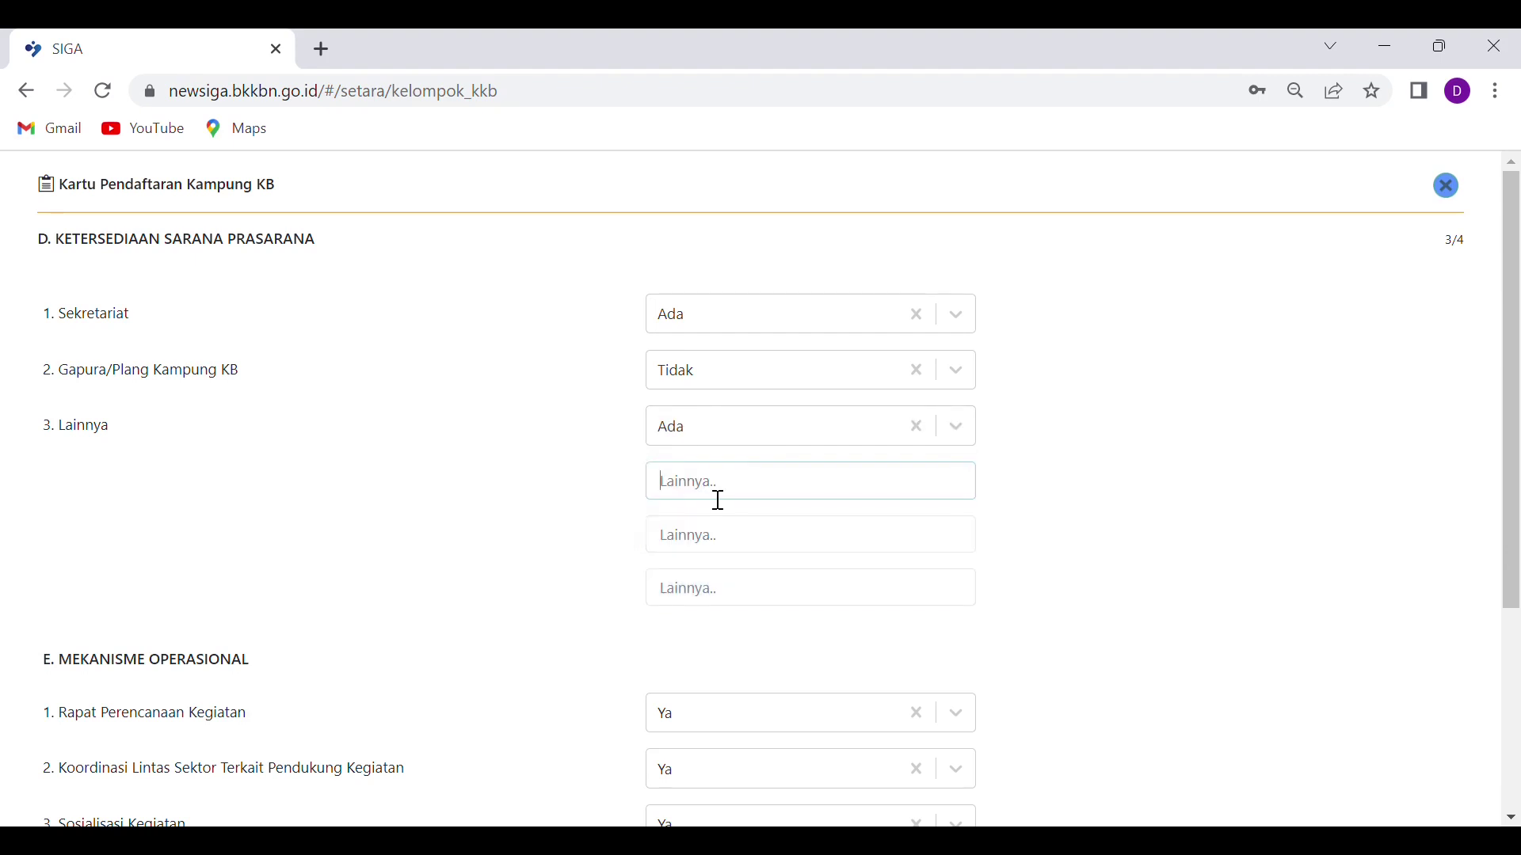
pyautogui.write('Ruang pertenua')
pyautogui.click(711, 538)
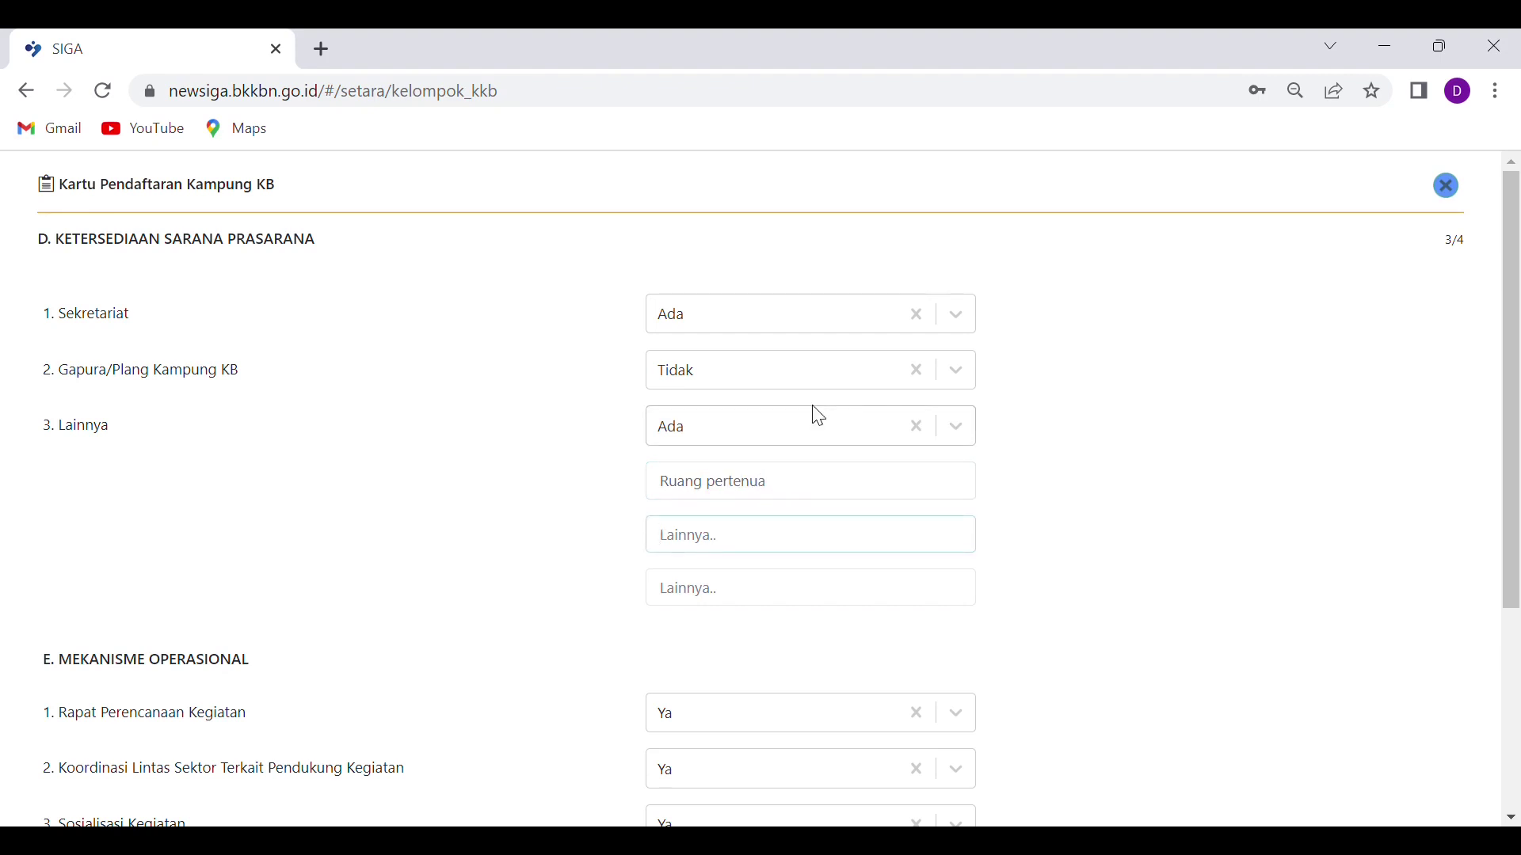
pyautogui.click(958, 428)
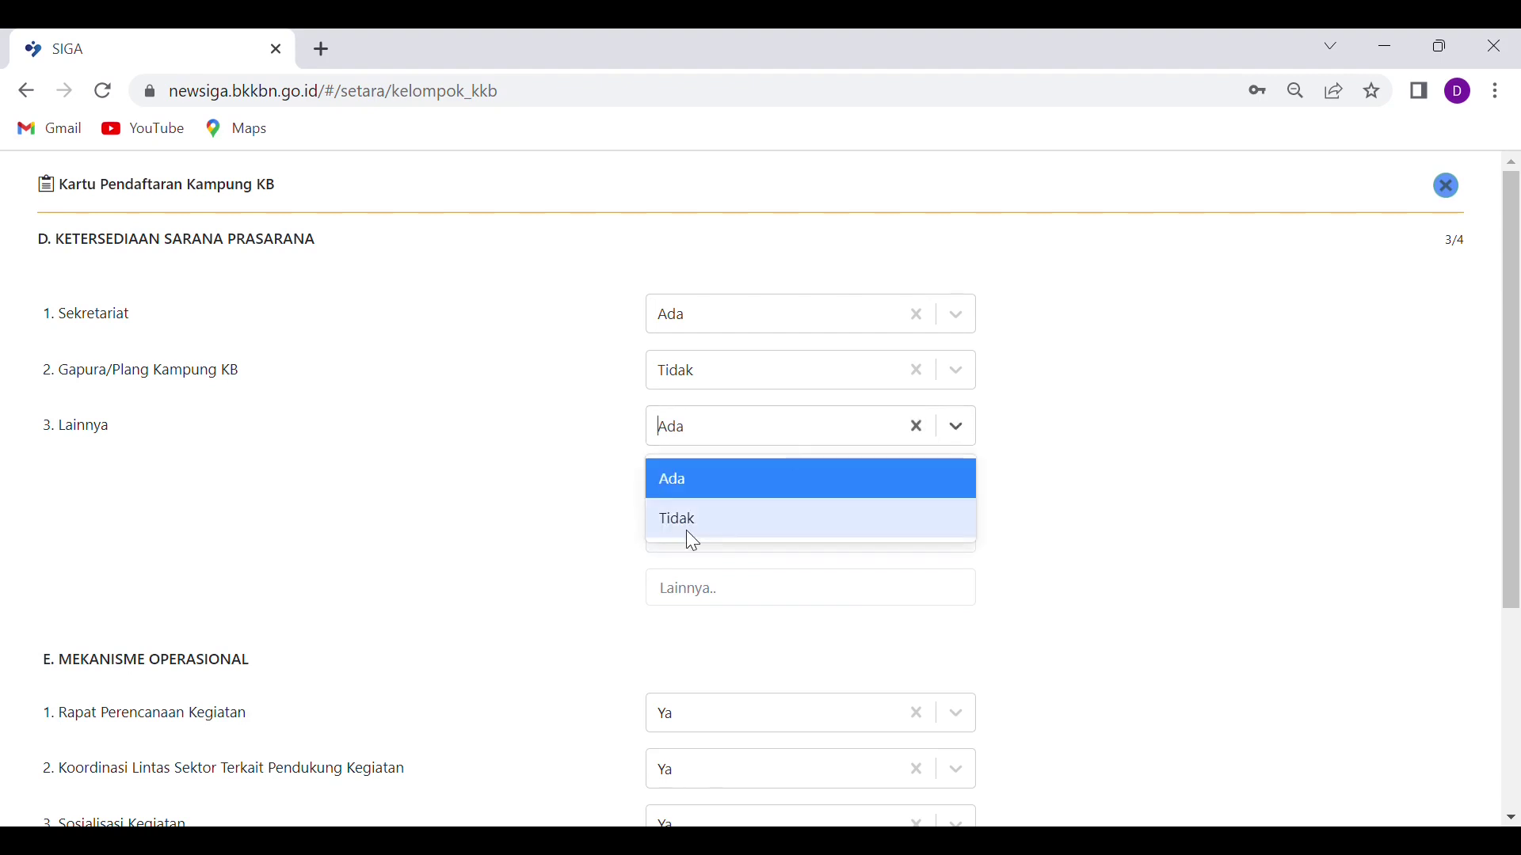
pyautogui.click(681, 522)
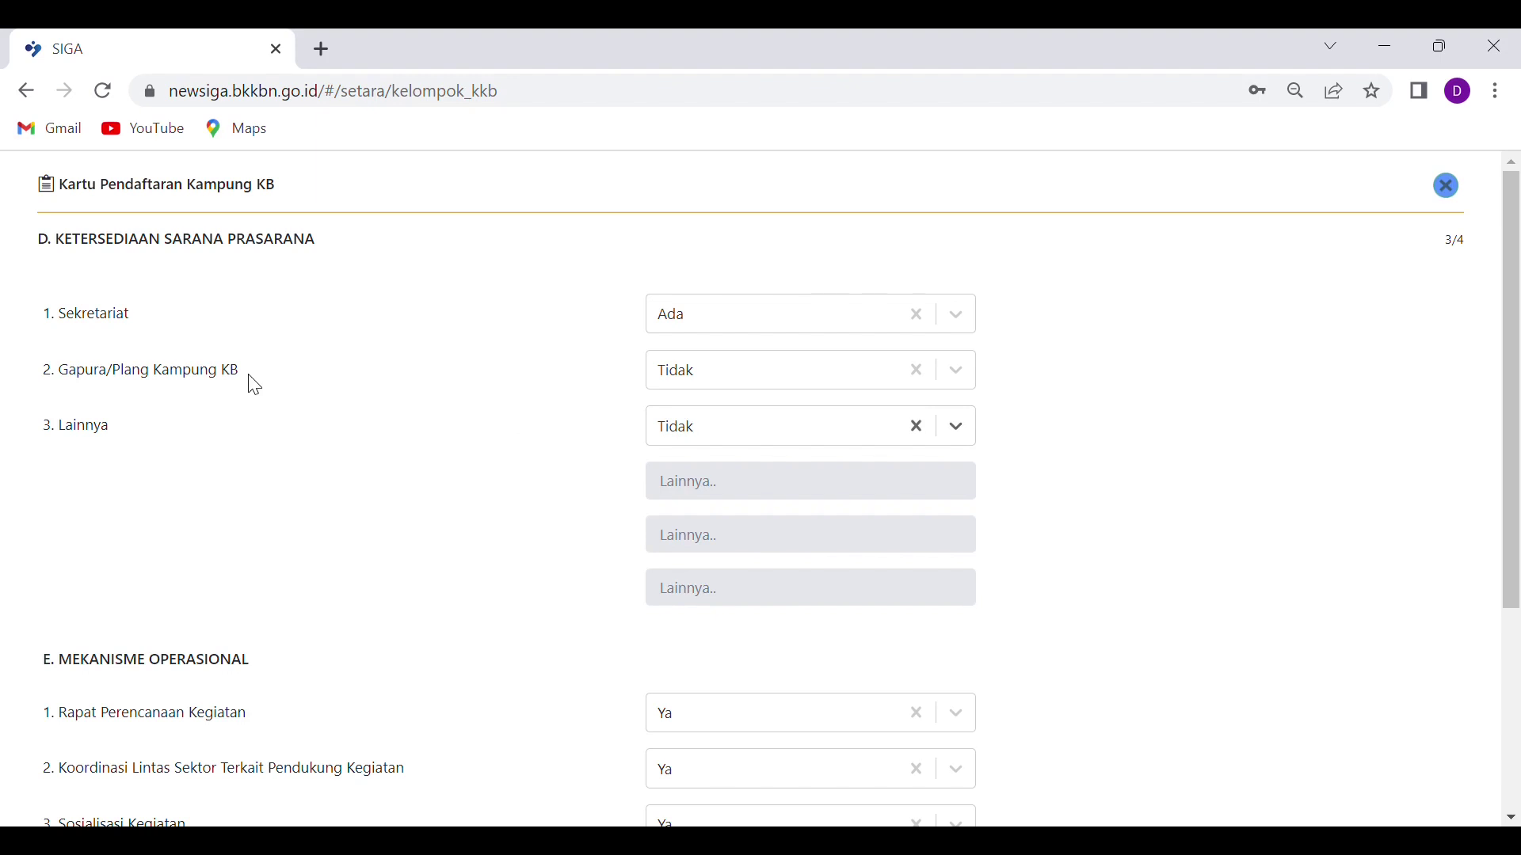
# Step: Examine the answer options for Rapat Perencanaan Kegiatan and Koordinasi Lintas Sektor Terkait Pendukung Kegiatan in section E. Mekanisme Operasional
pyautogui.scroll(-4, 199, 480)
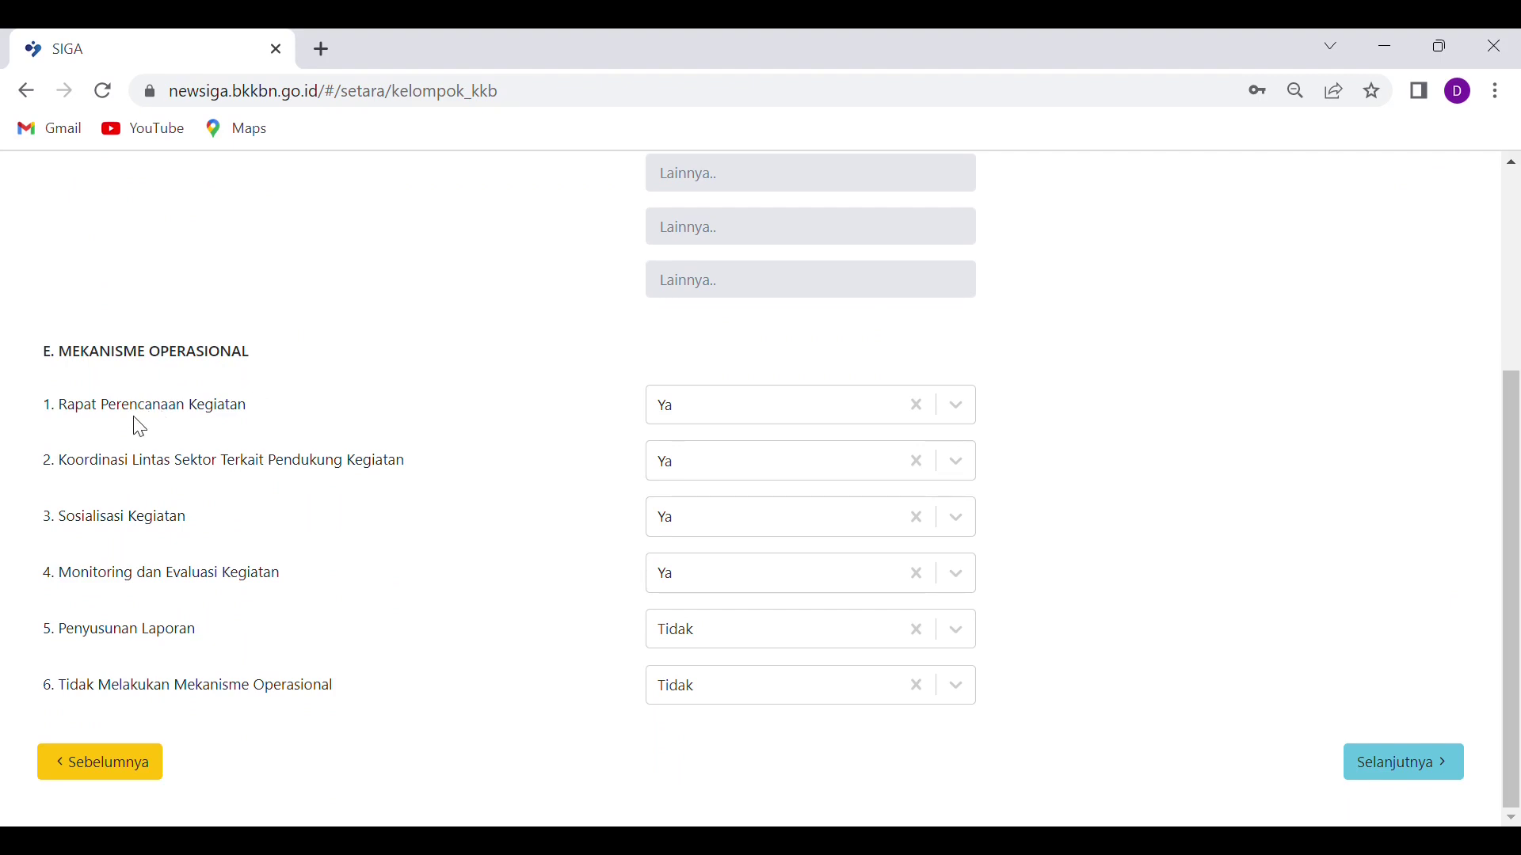
pyautogui.click(822, 417)
pyautogui.click(527, 513)
pyautogui.click(709, 476)
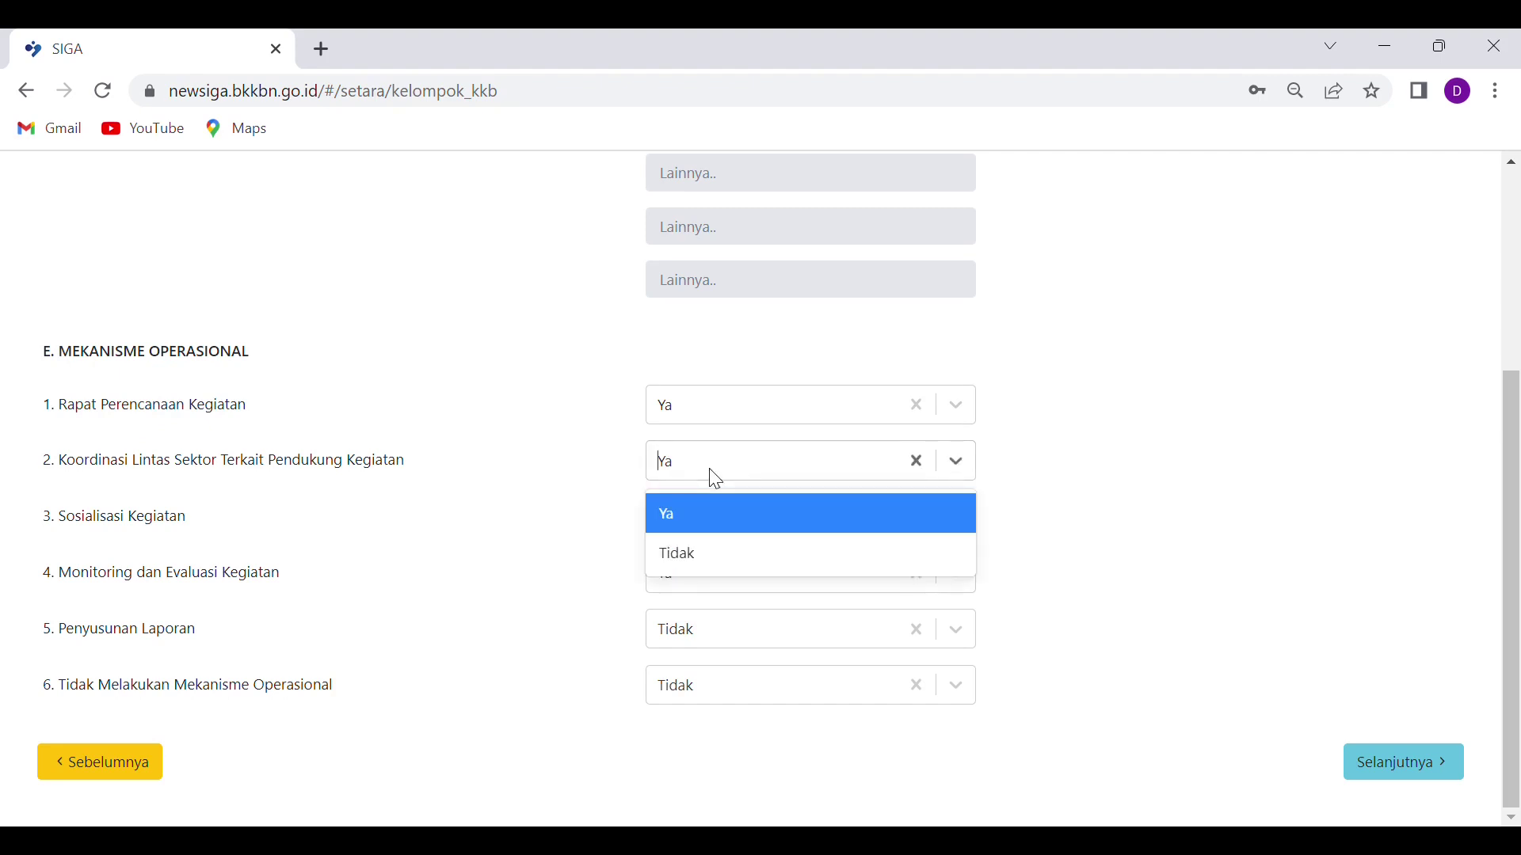
pyautogui.click(445, 527)
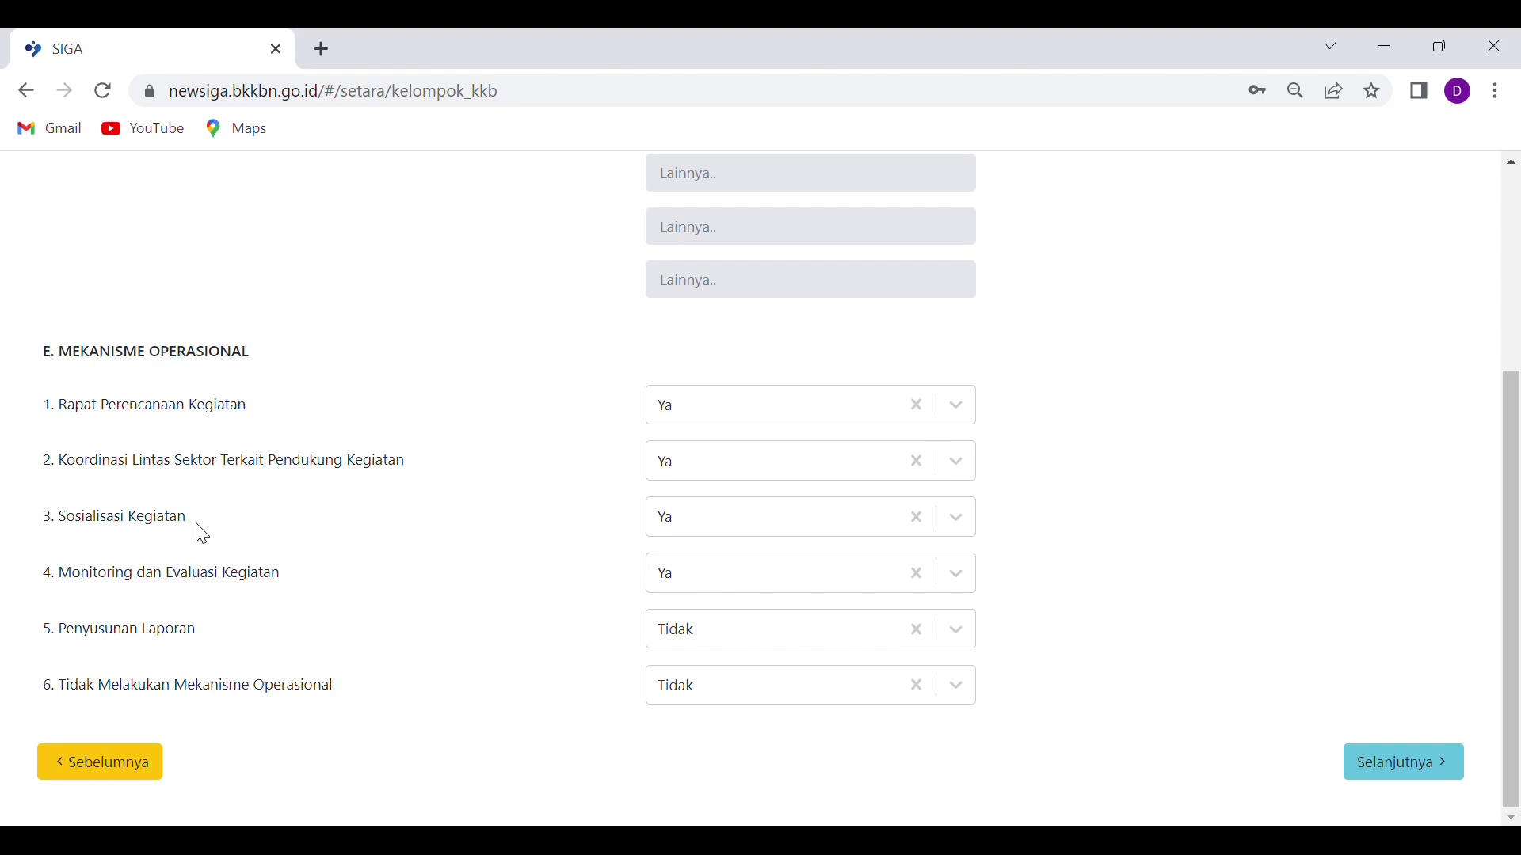
# Step: Examine the answer options for Sosialisasi Kegiatan, Monitoring dan Evaluasi Kegiatan, Penyusunan Laporan and Tidak Melakukan Mekanisme Operasional without changing them
pyautogui.click(809, 529)
pyautogui.click(810, 529)
pyautogui.click(742, 584)
pyautogui.click(759, 587)
pyautogui.click(756, 628)
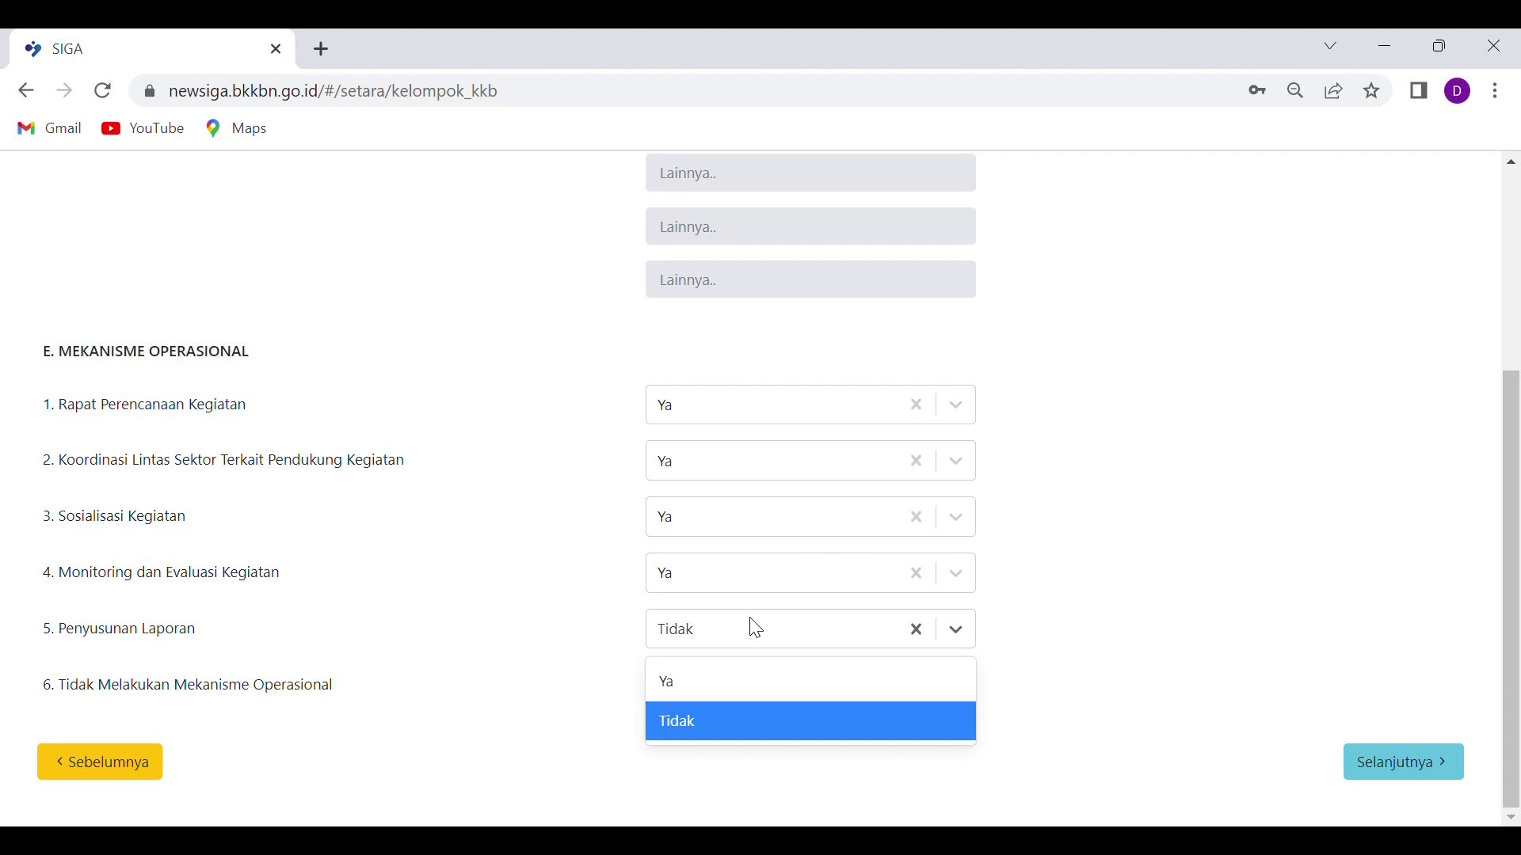
pyautogui.click(420, 634)
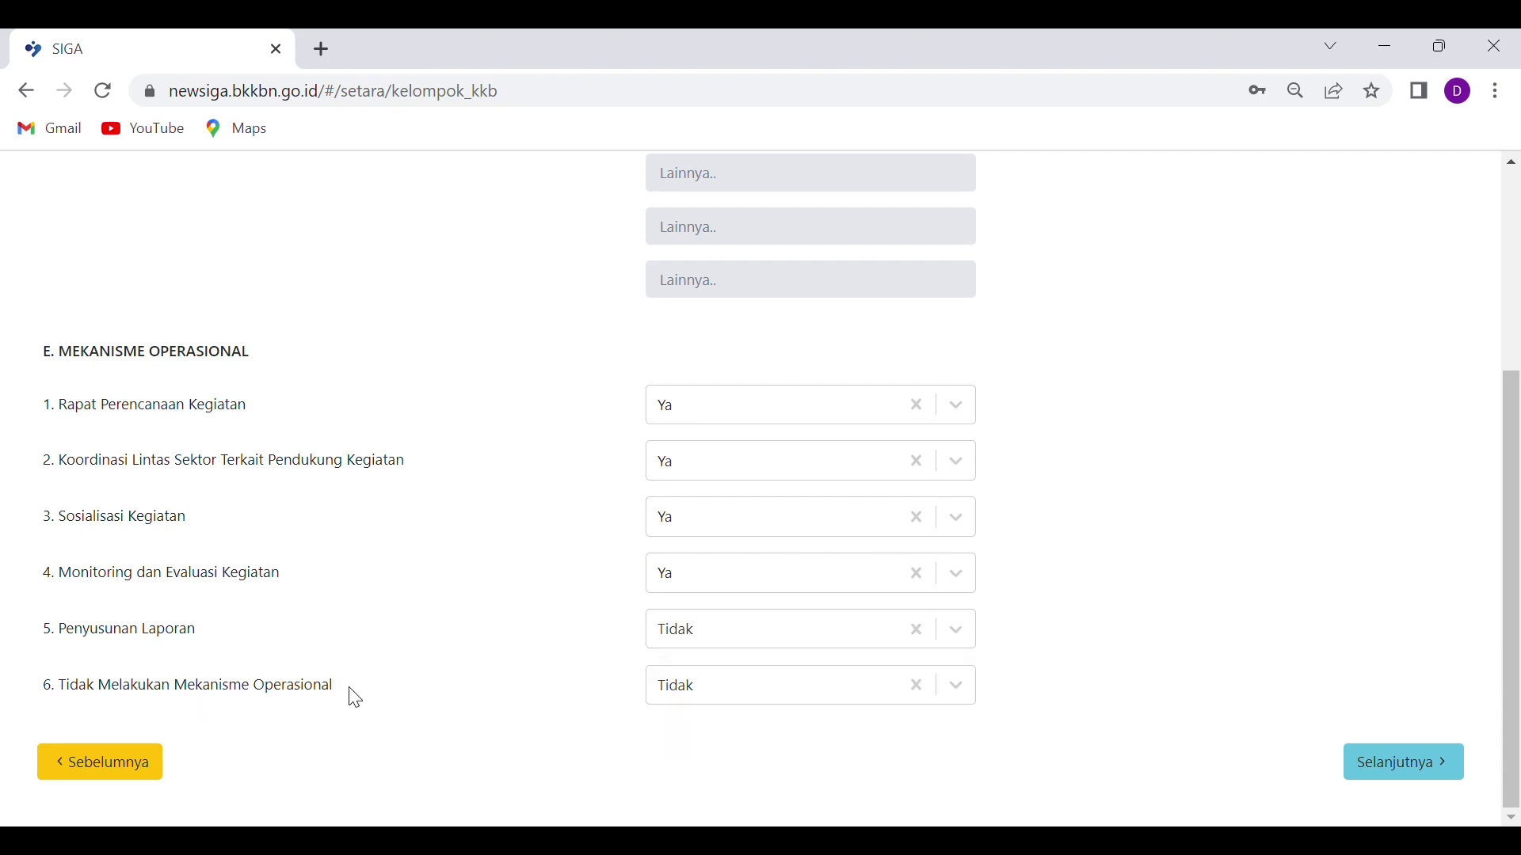
pyautogui.click(730, 694)
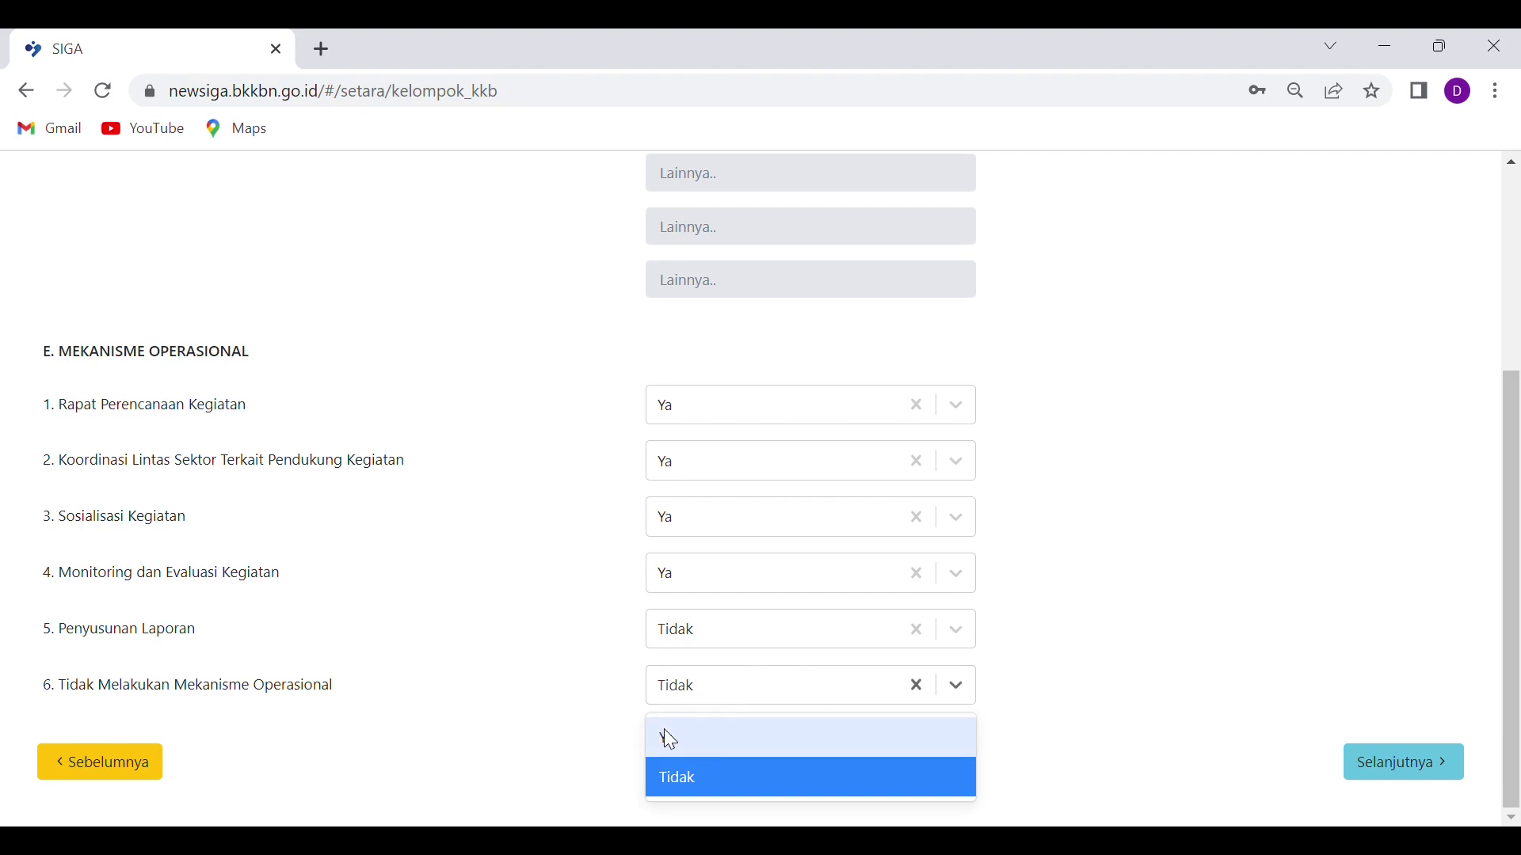
pyautogui.click(465, 738)
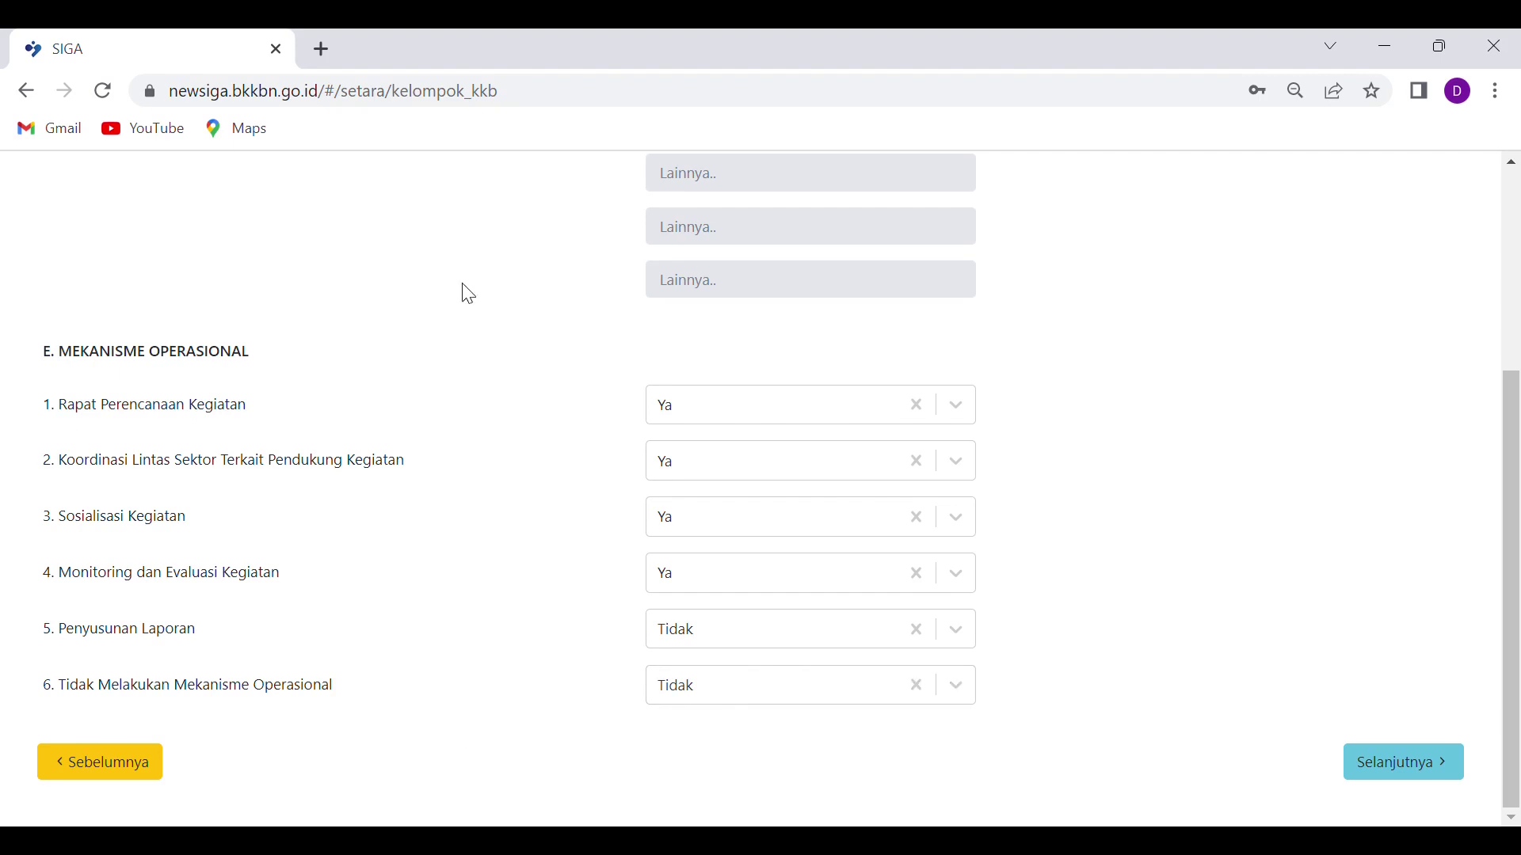
# Step: Continue to the final page of the card, check the Ketua Kampung KB entry and save the registration data
pyautogui.click(1414, 770)
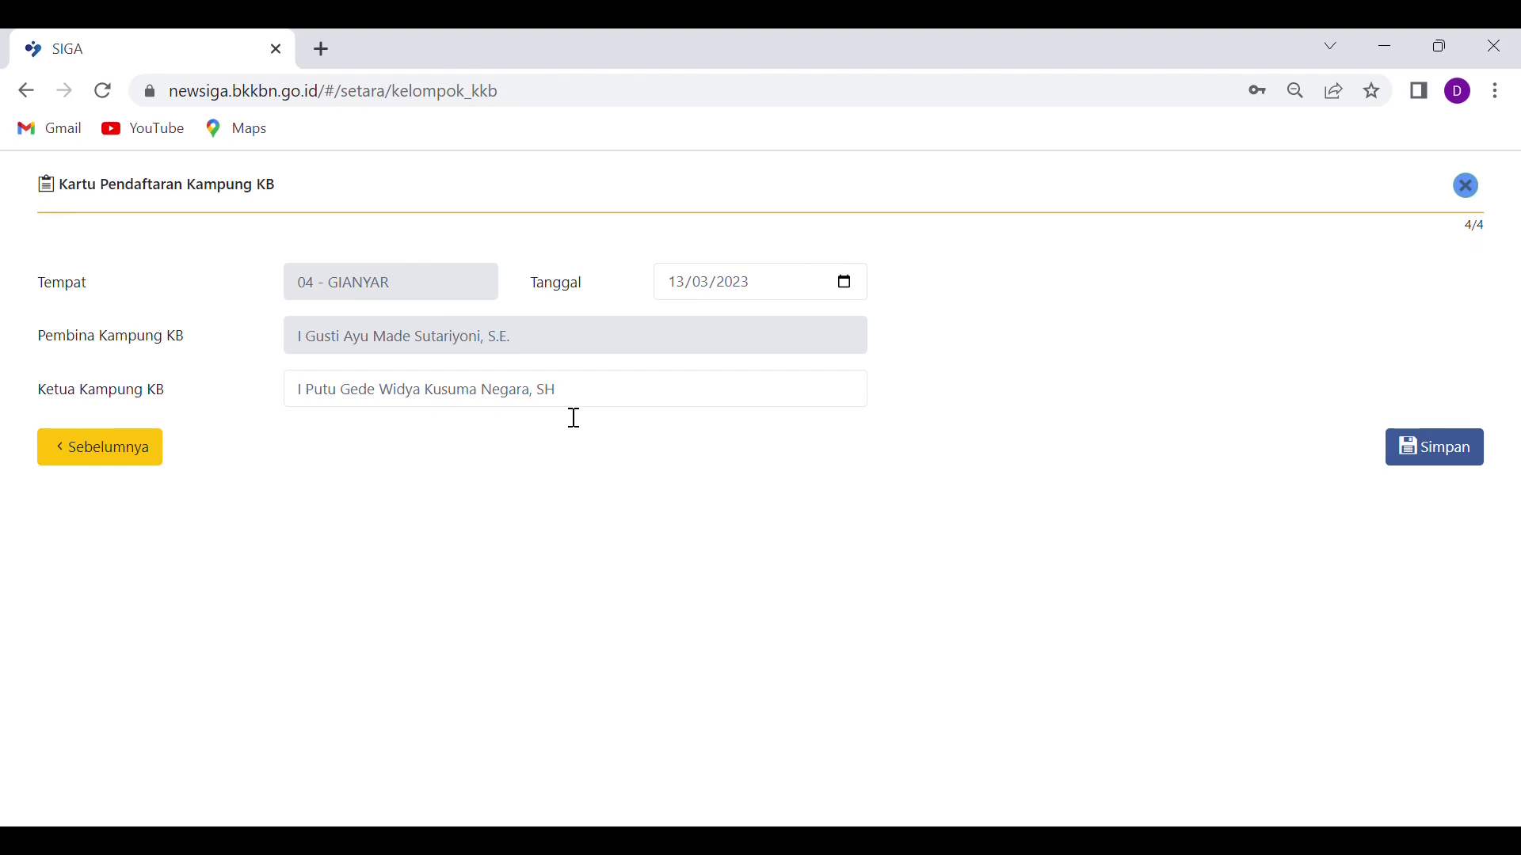
pyautogui.moveTo(564, 396); pyautogui.dragTo(272, 397)
pyautogui.click(403, 449)
pyautogui.click(1424, 463)
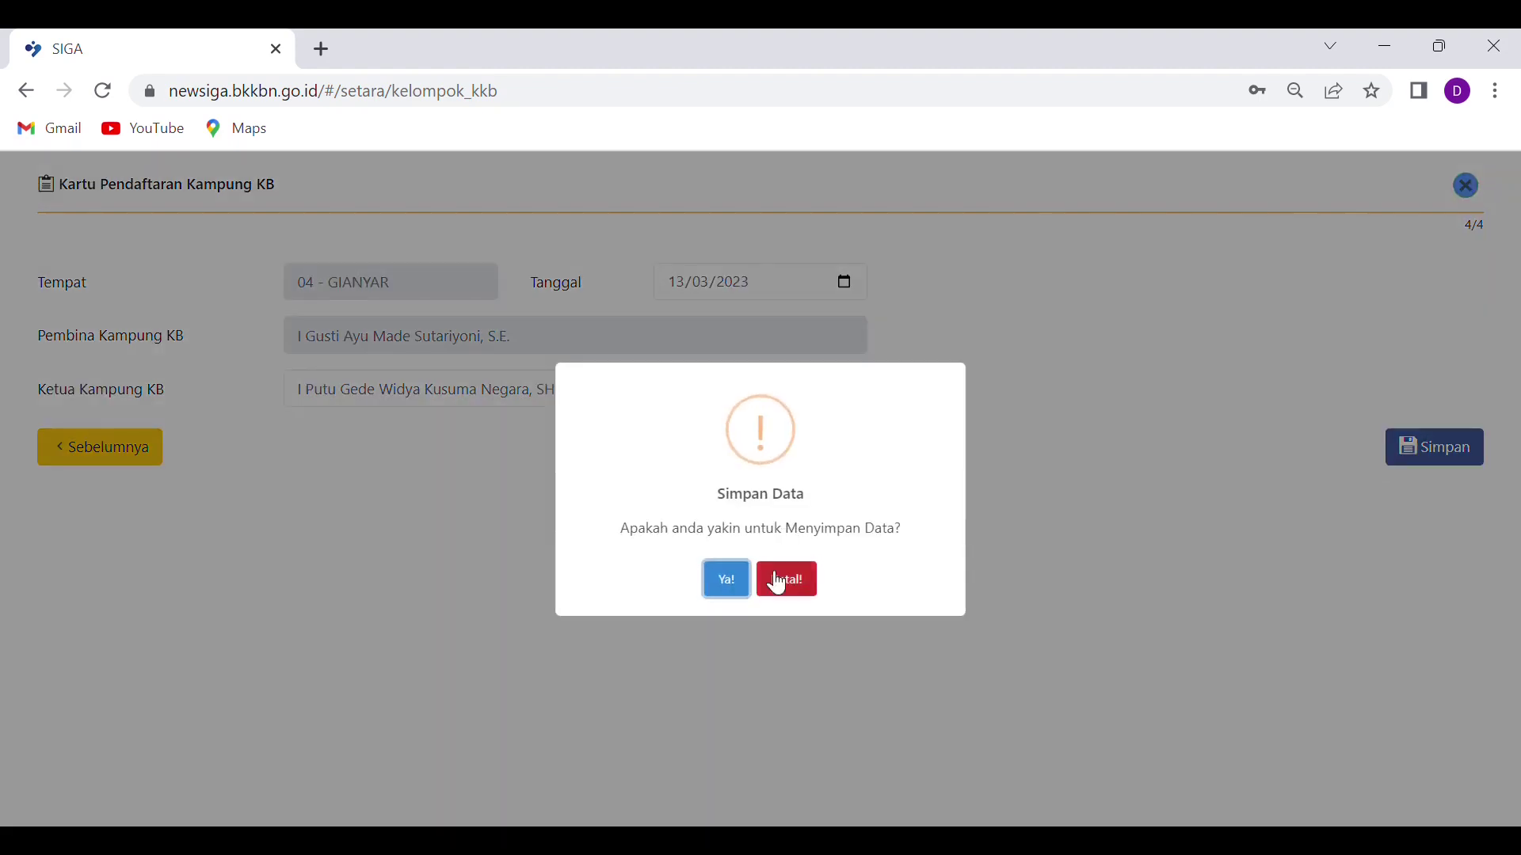
pyautogui.click(743, 580)
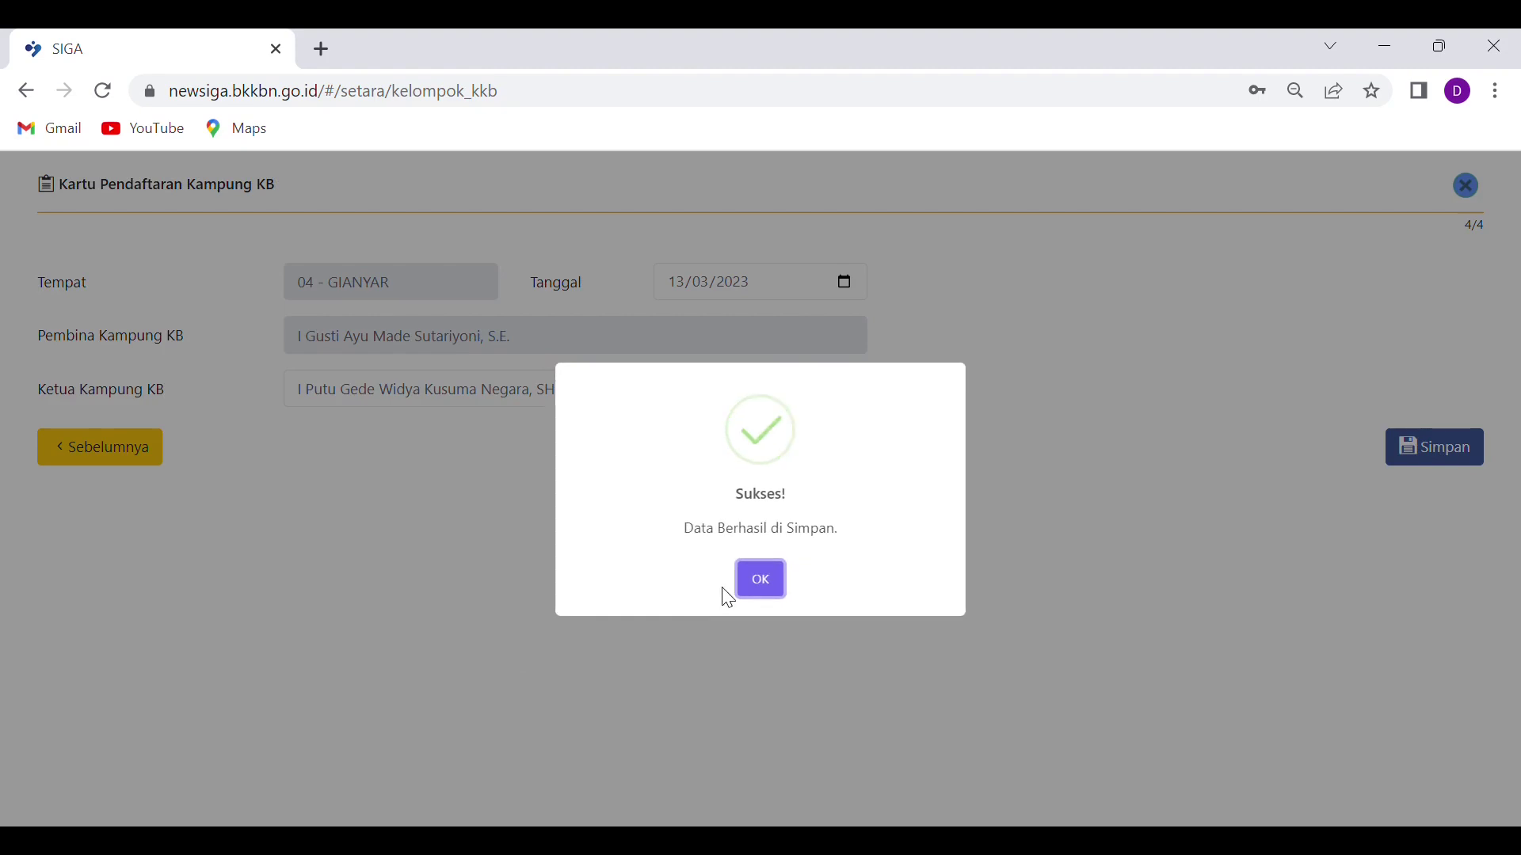
pyautogui.click(773, 582)
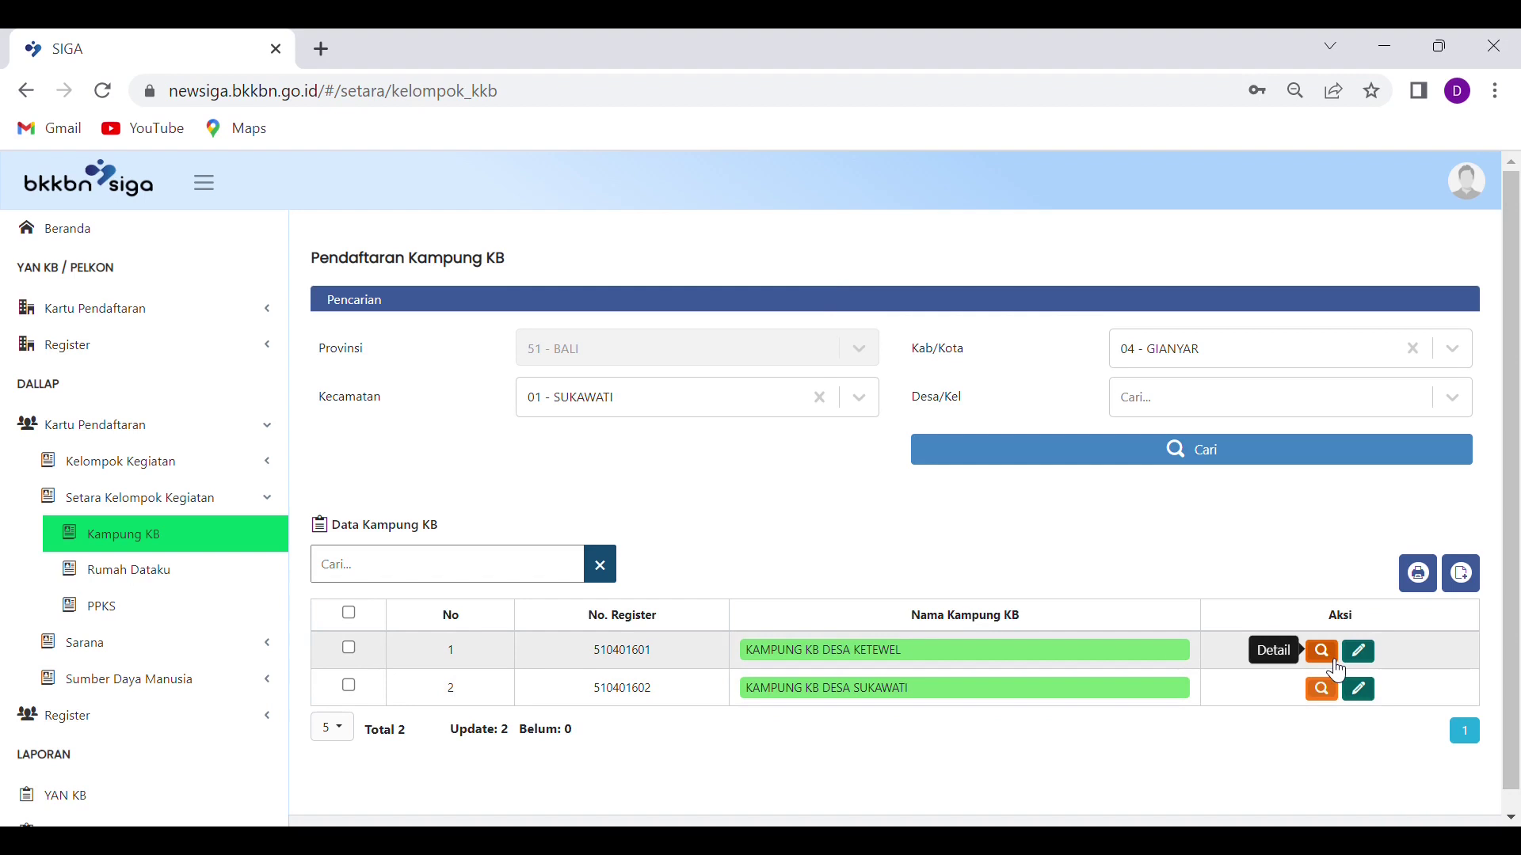
# Step: Review all four pages of the saved detail card for KAMPUNG KB DESA KETEWEL and return to the Kampung KB list
pyautogui.click(1336, 666)
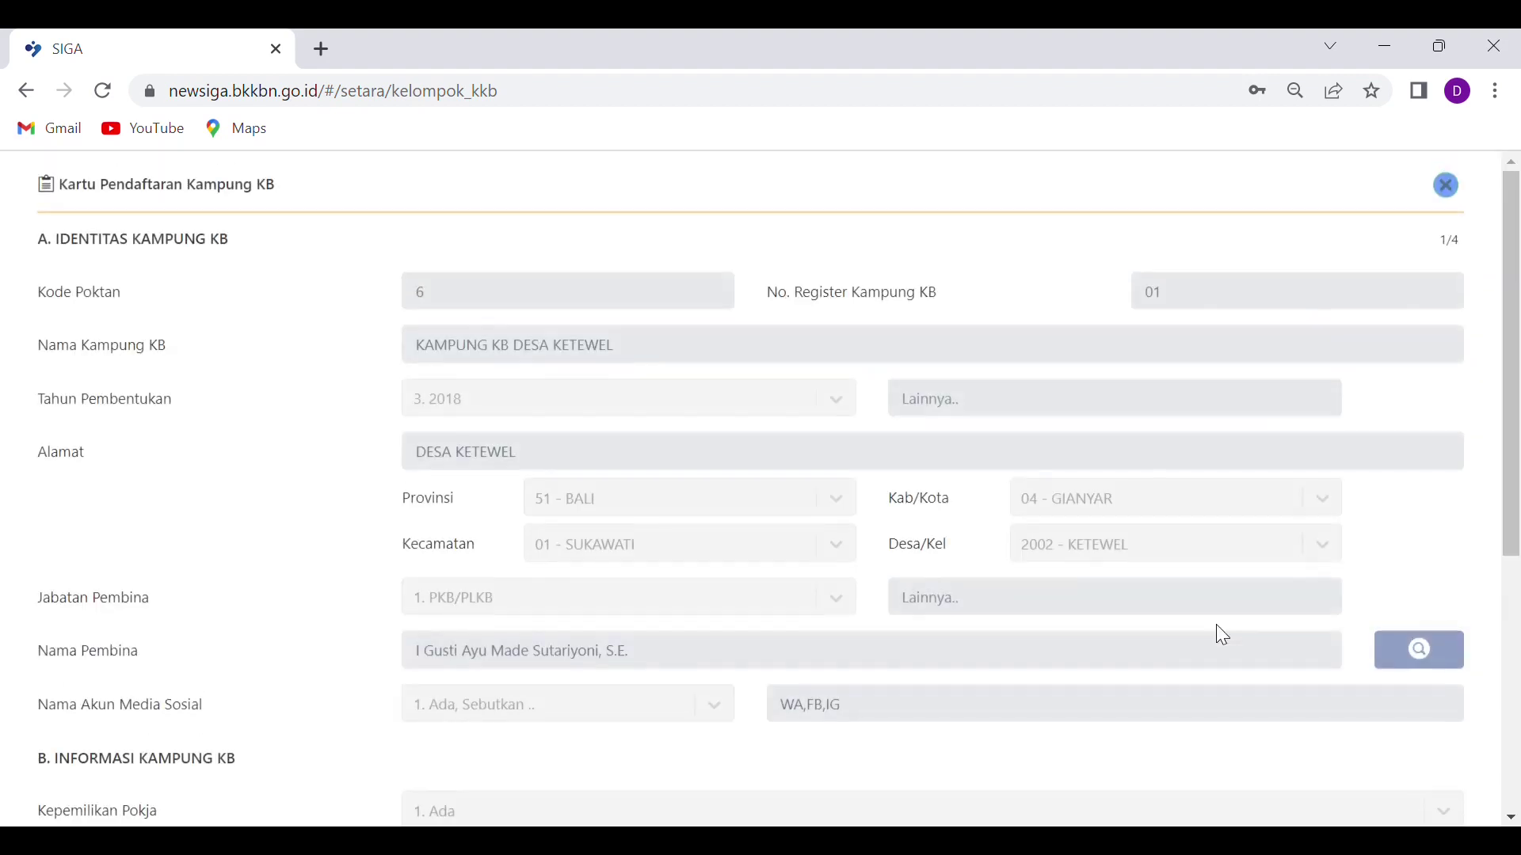
pyautogui.scroll(-10, 692, 444)
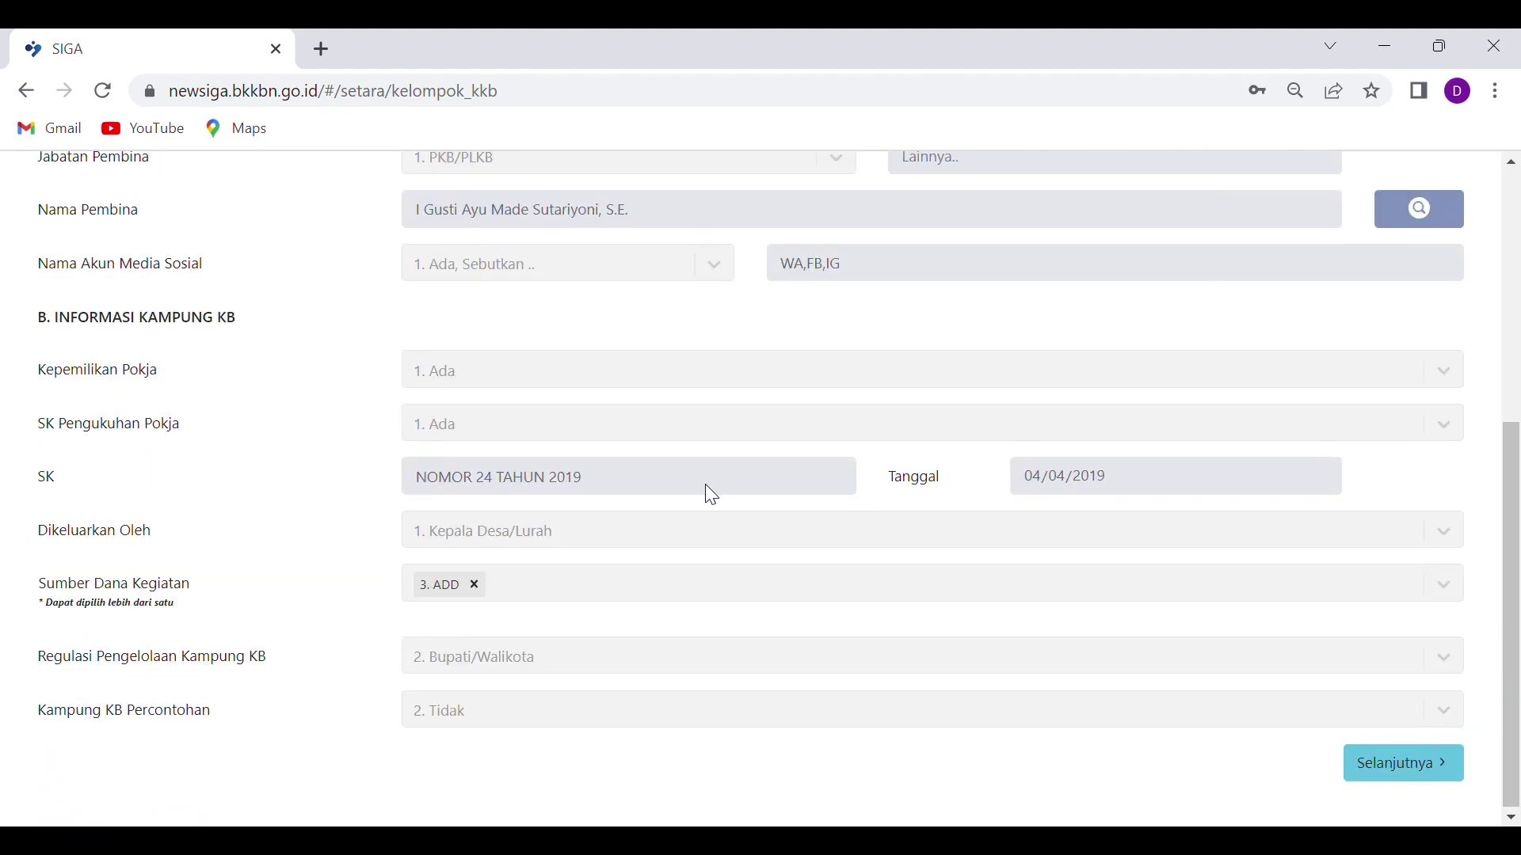
pyautogui.click(1394, 777)
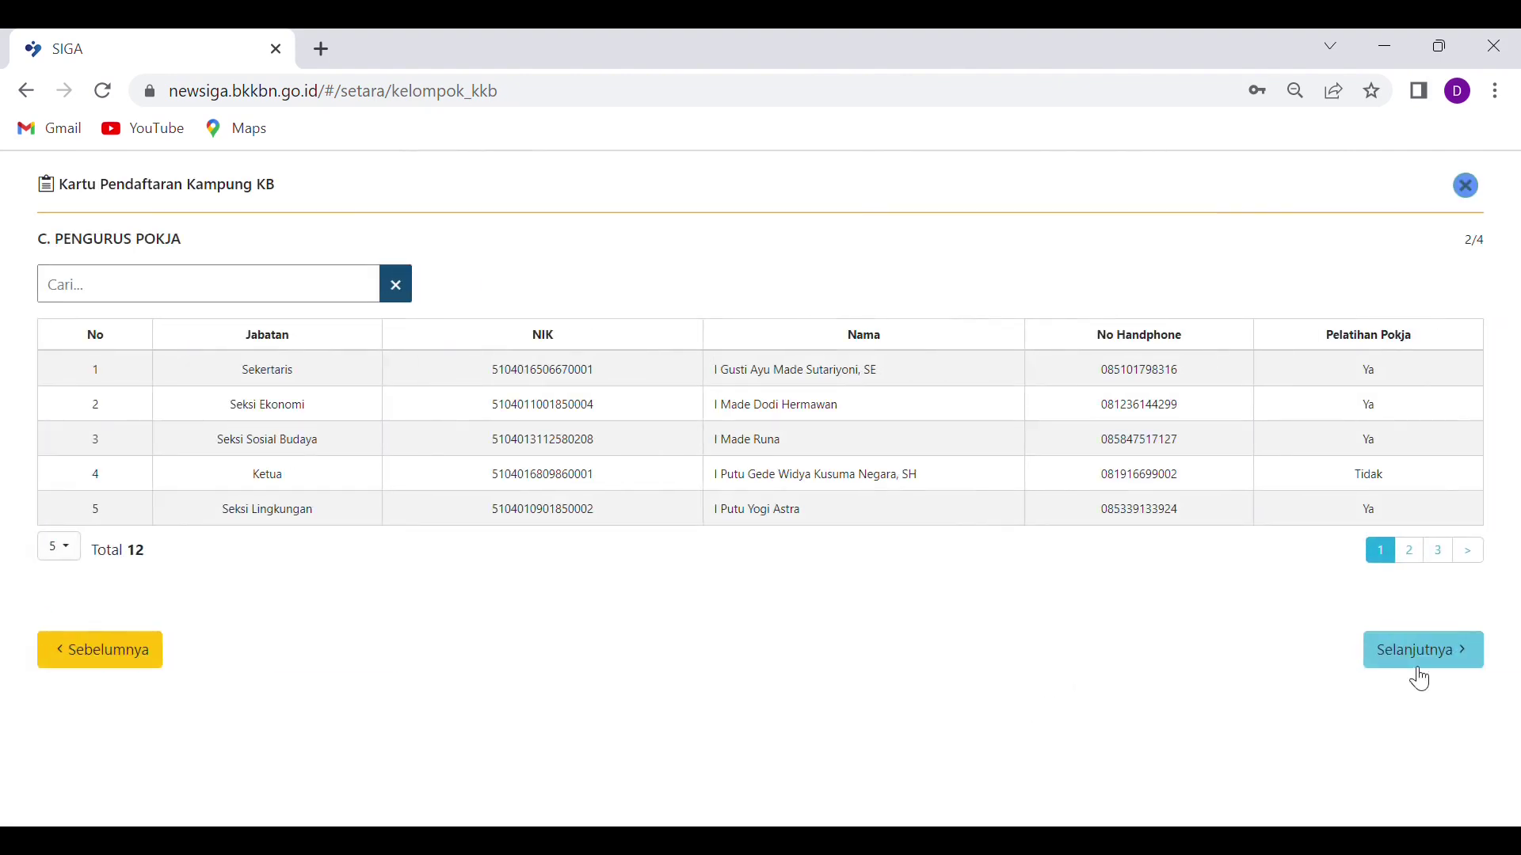
pyautogui.click(1467, 655)
pyautogui.scroll(-4, 774, 607)
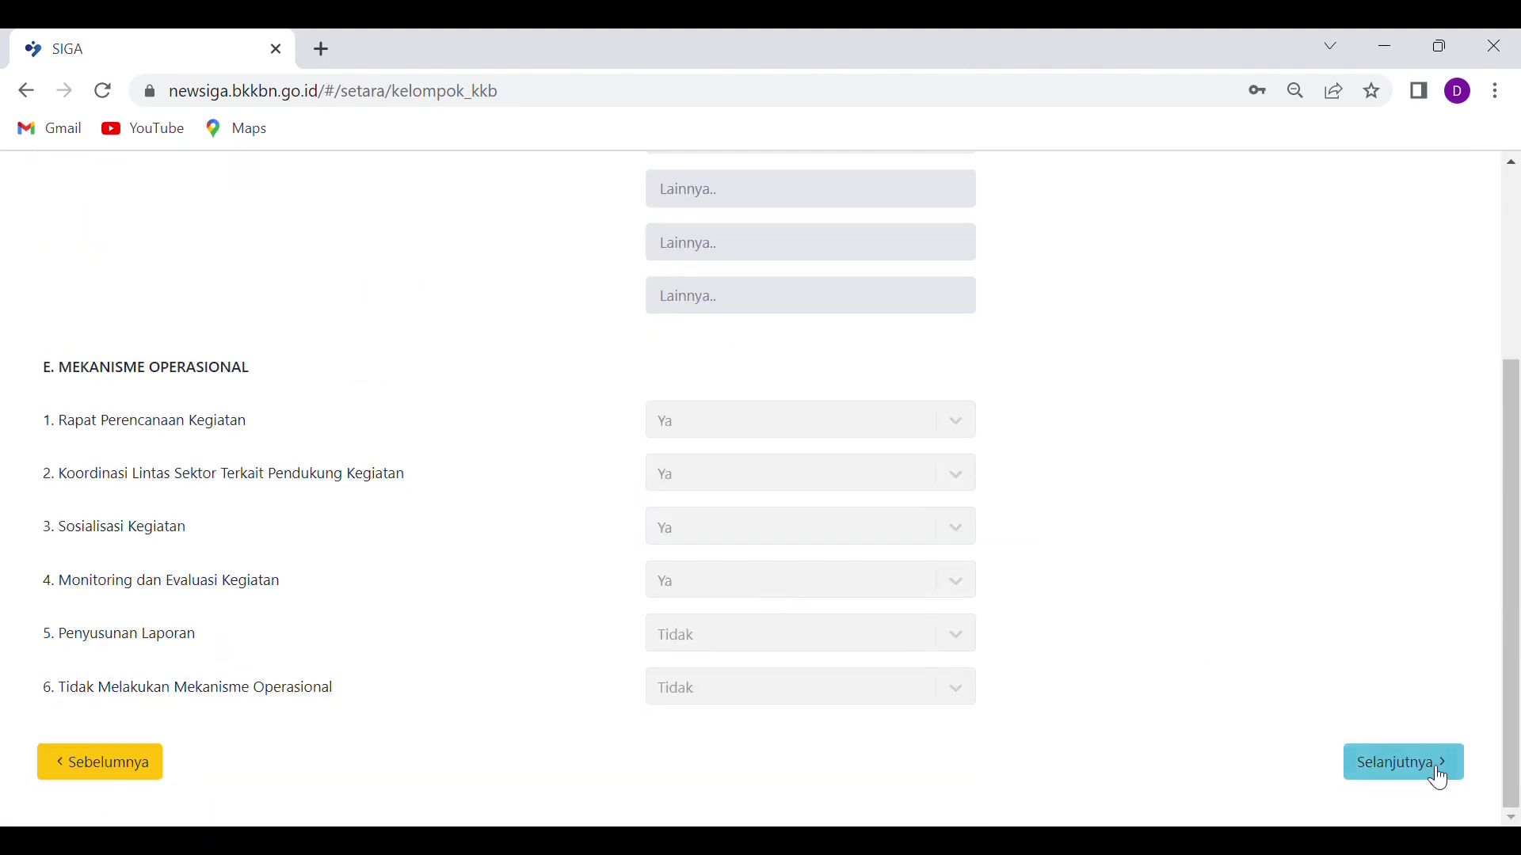
pyautogui.click(1433, 770)
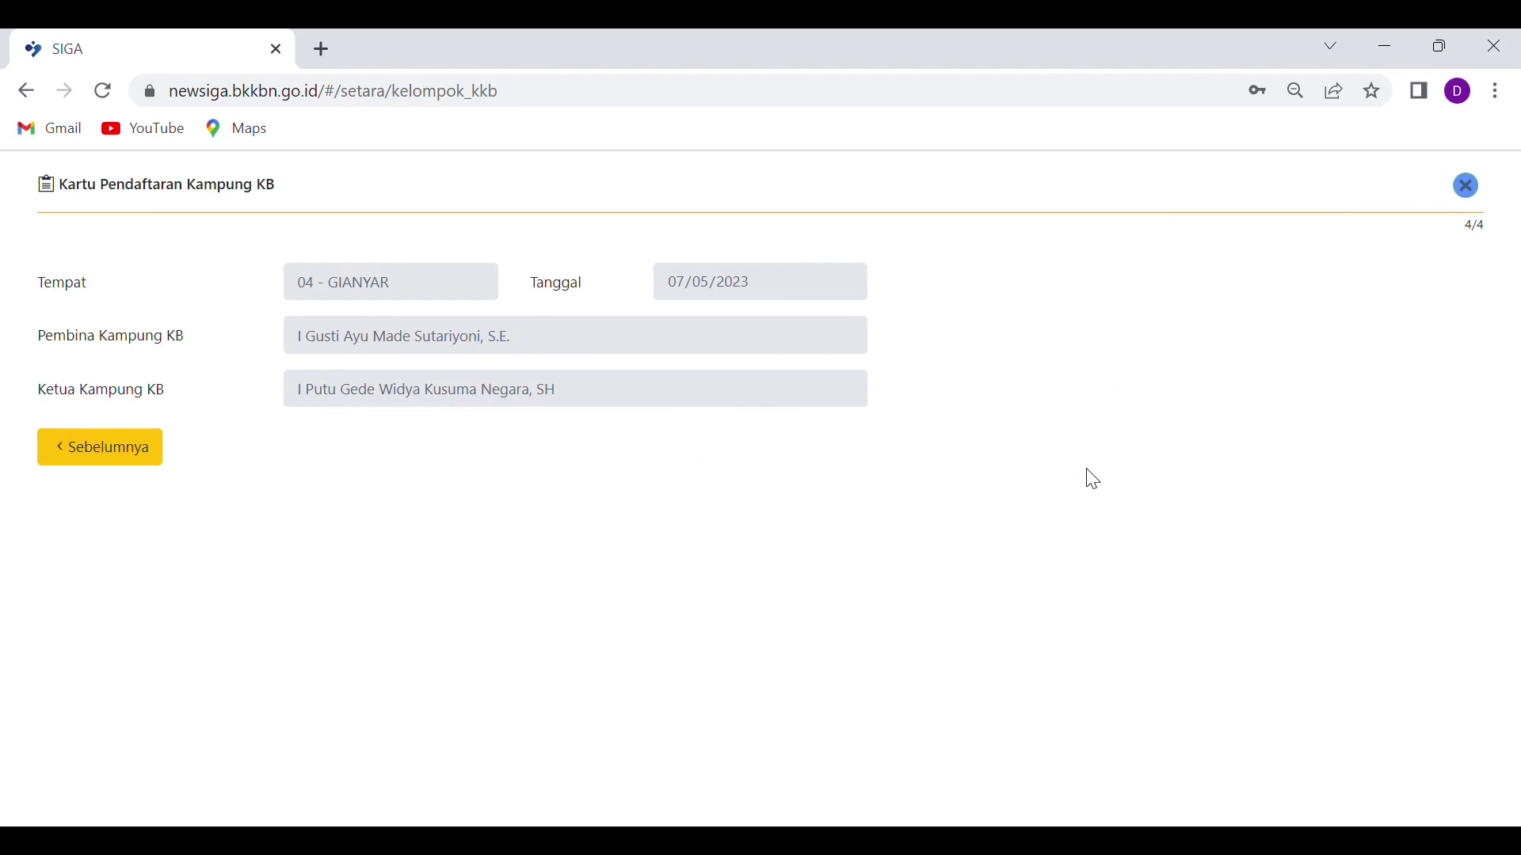
pyautogui.click(1475, 196)
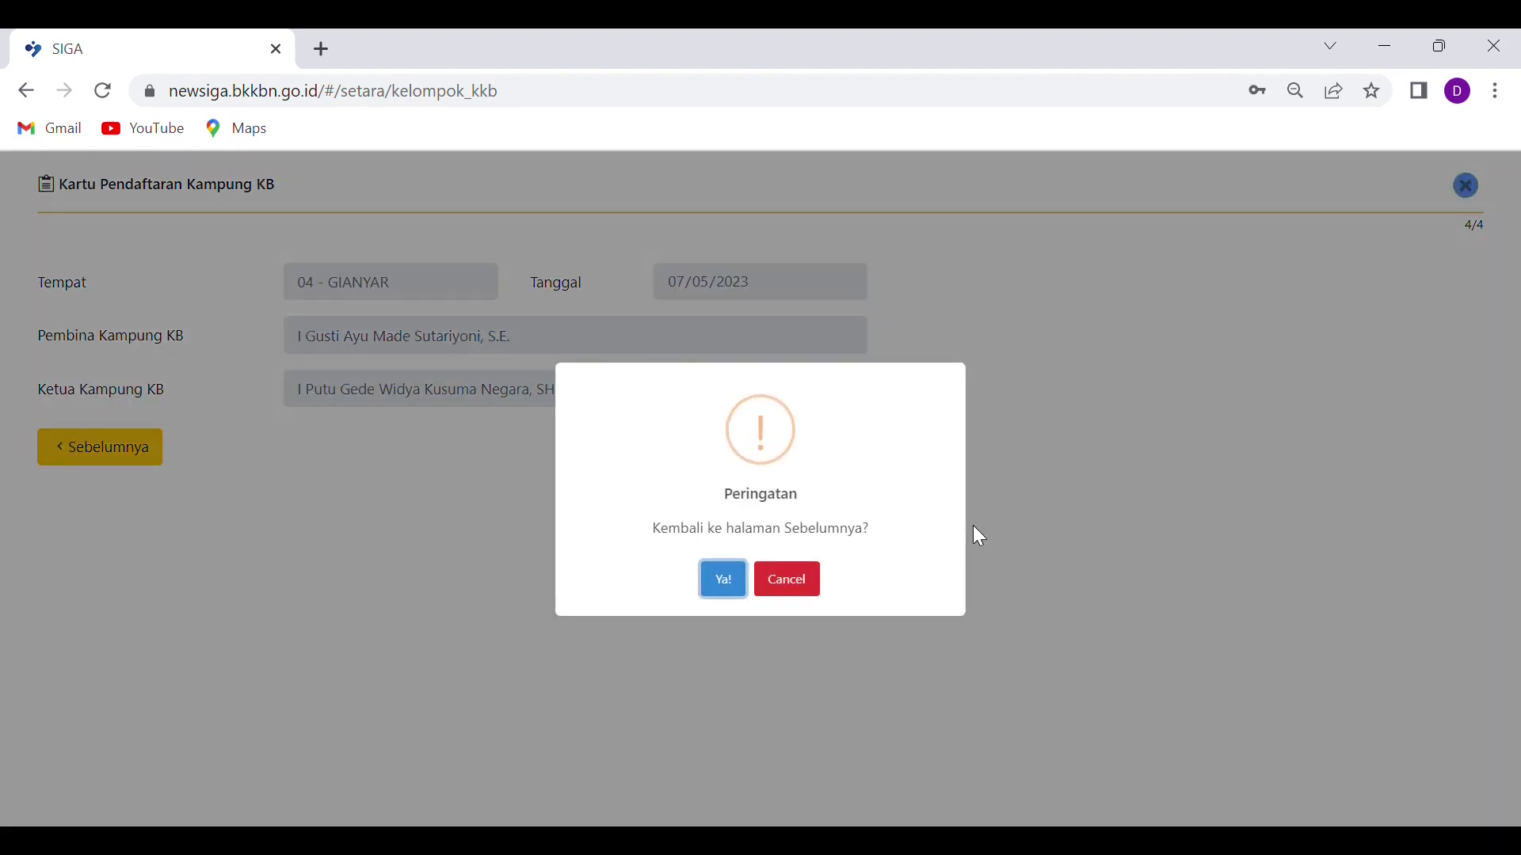
pyautogui.click(729, 579)
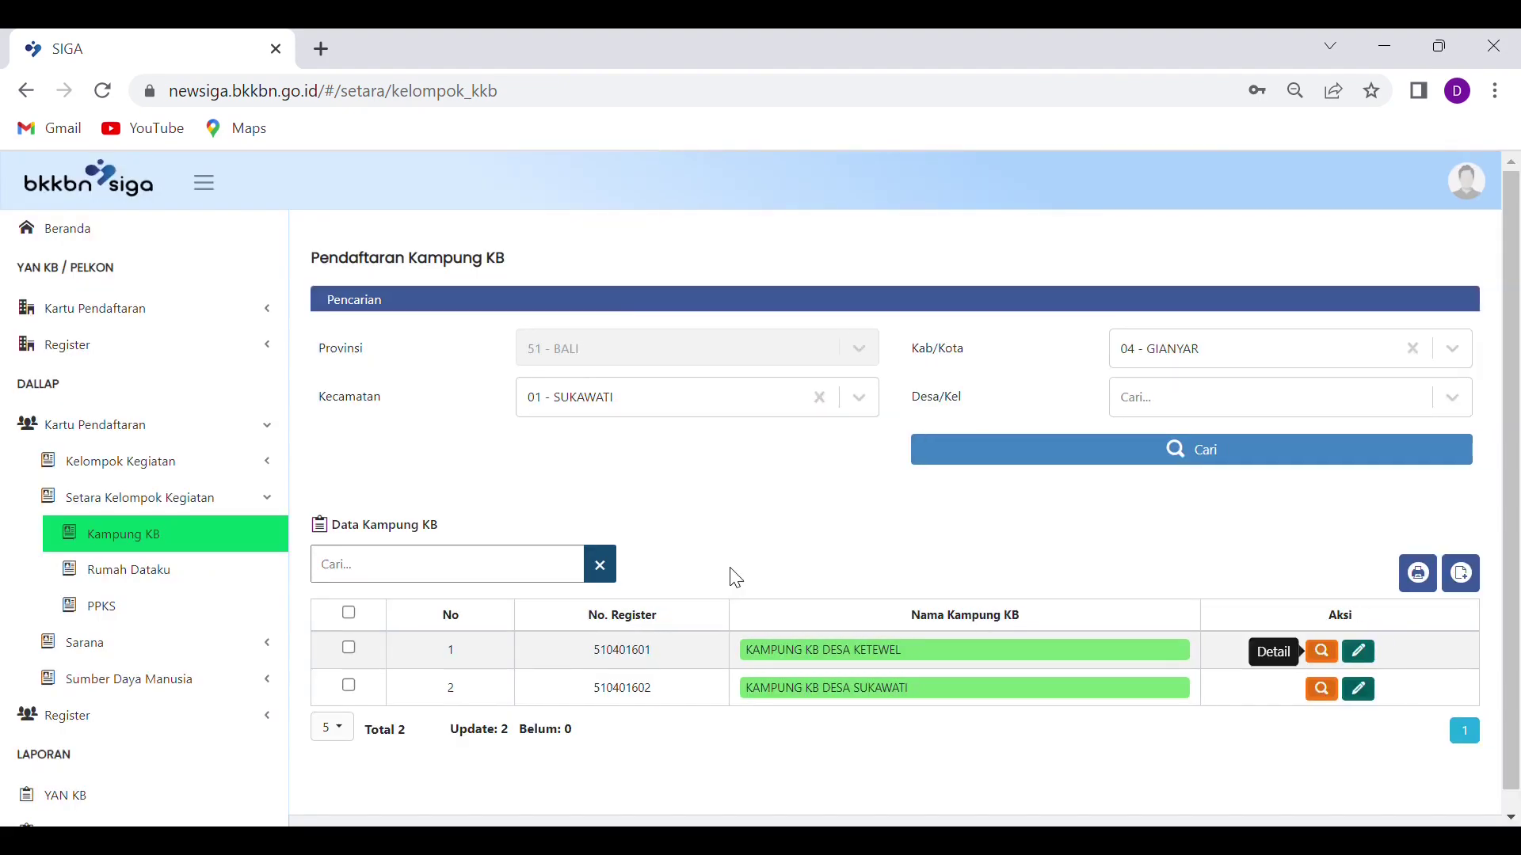